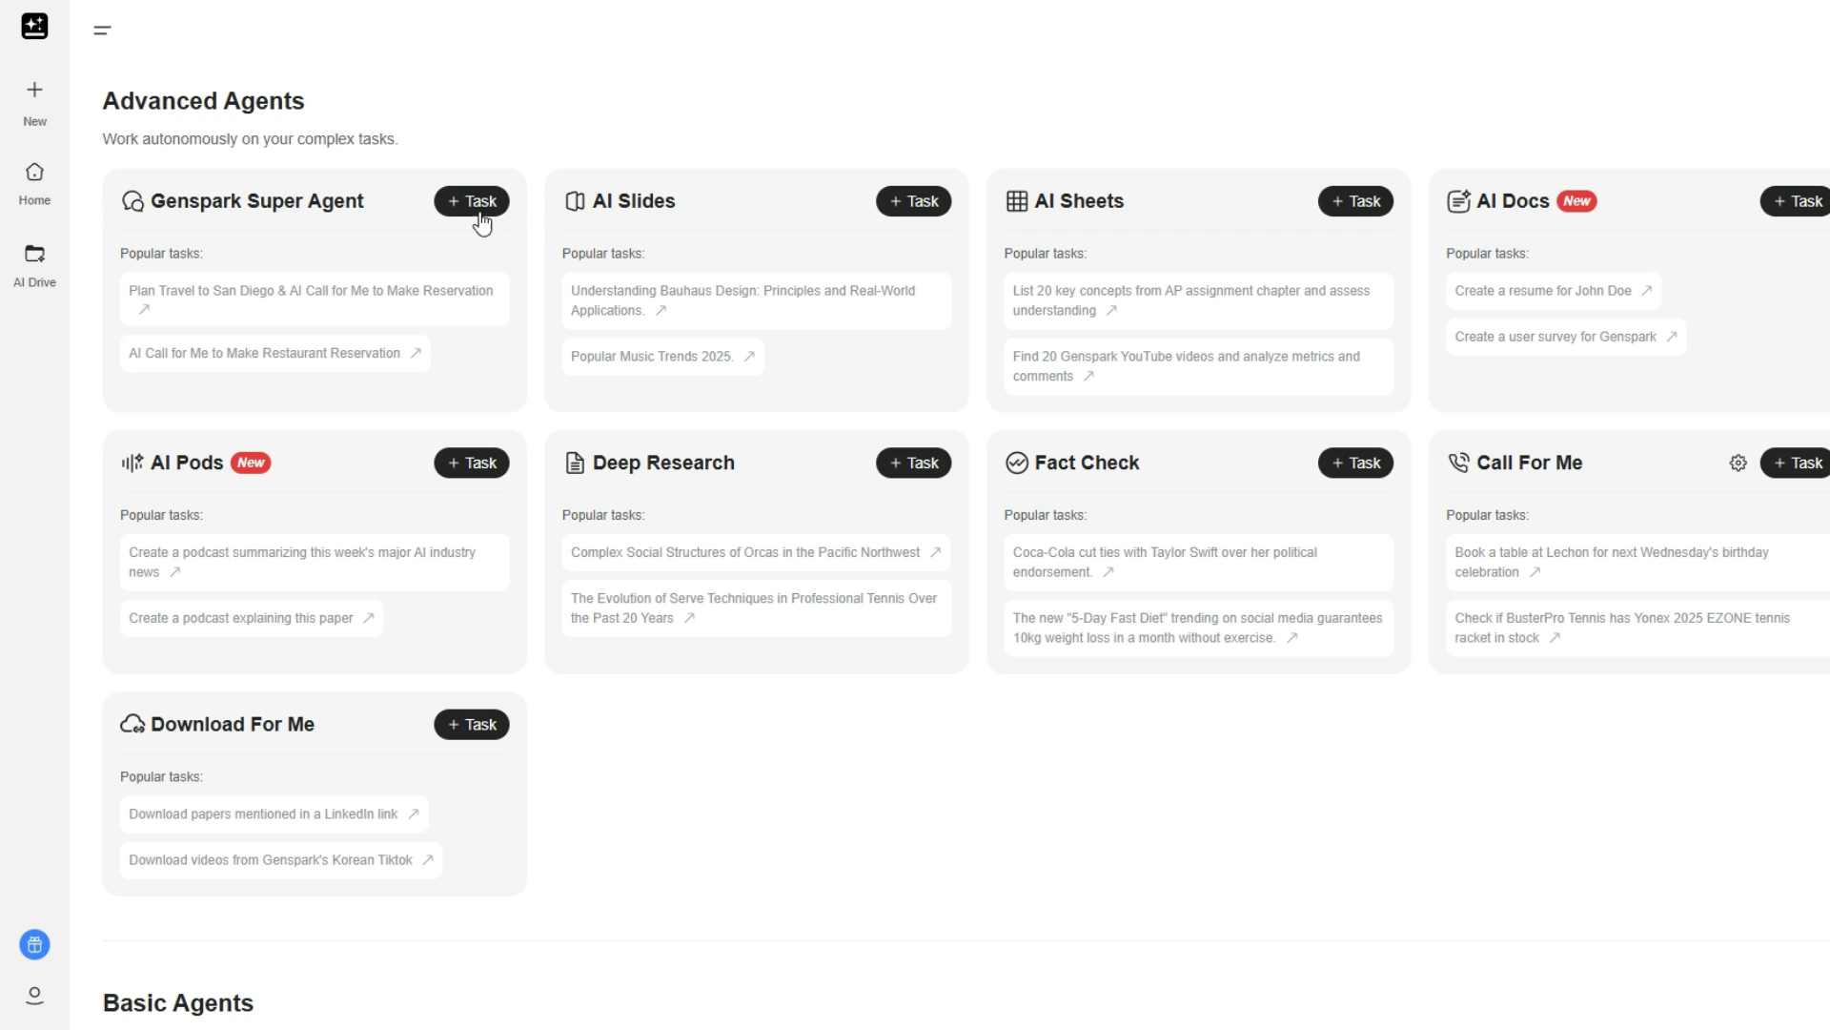
Start a new AI Slides task and attach the local Word document about artificial intelligence in healthcare
{"action": "left_click", "coordinate": [923, 212]}
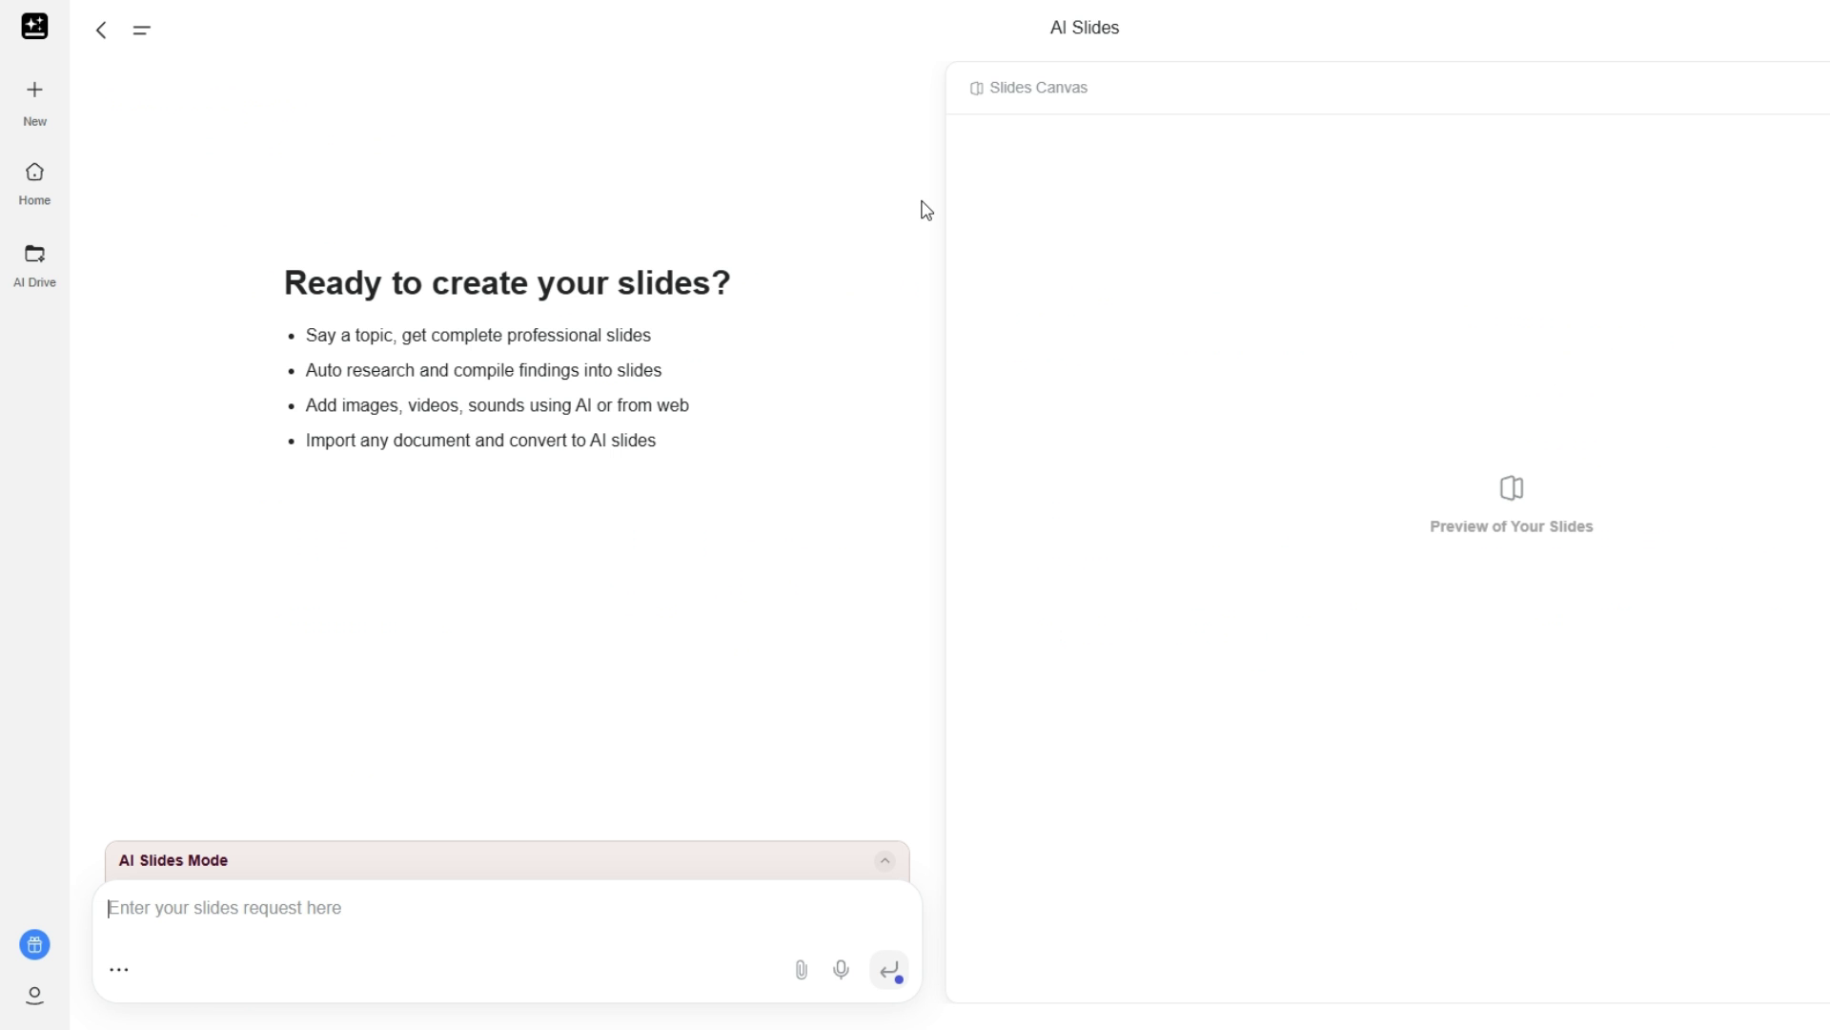
{"action": "left_click", "coordinate": [256, 911]}
{"action": "left_click", "coordinate": [801, 972]}
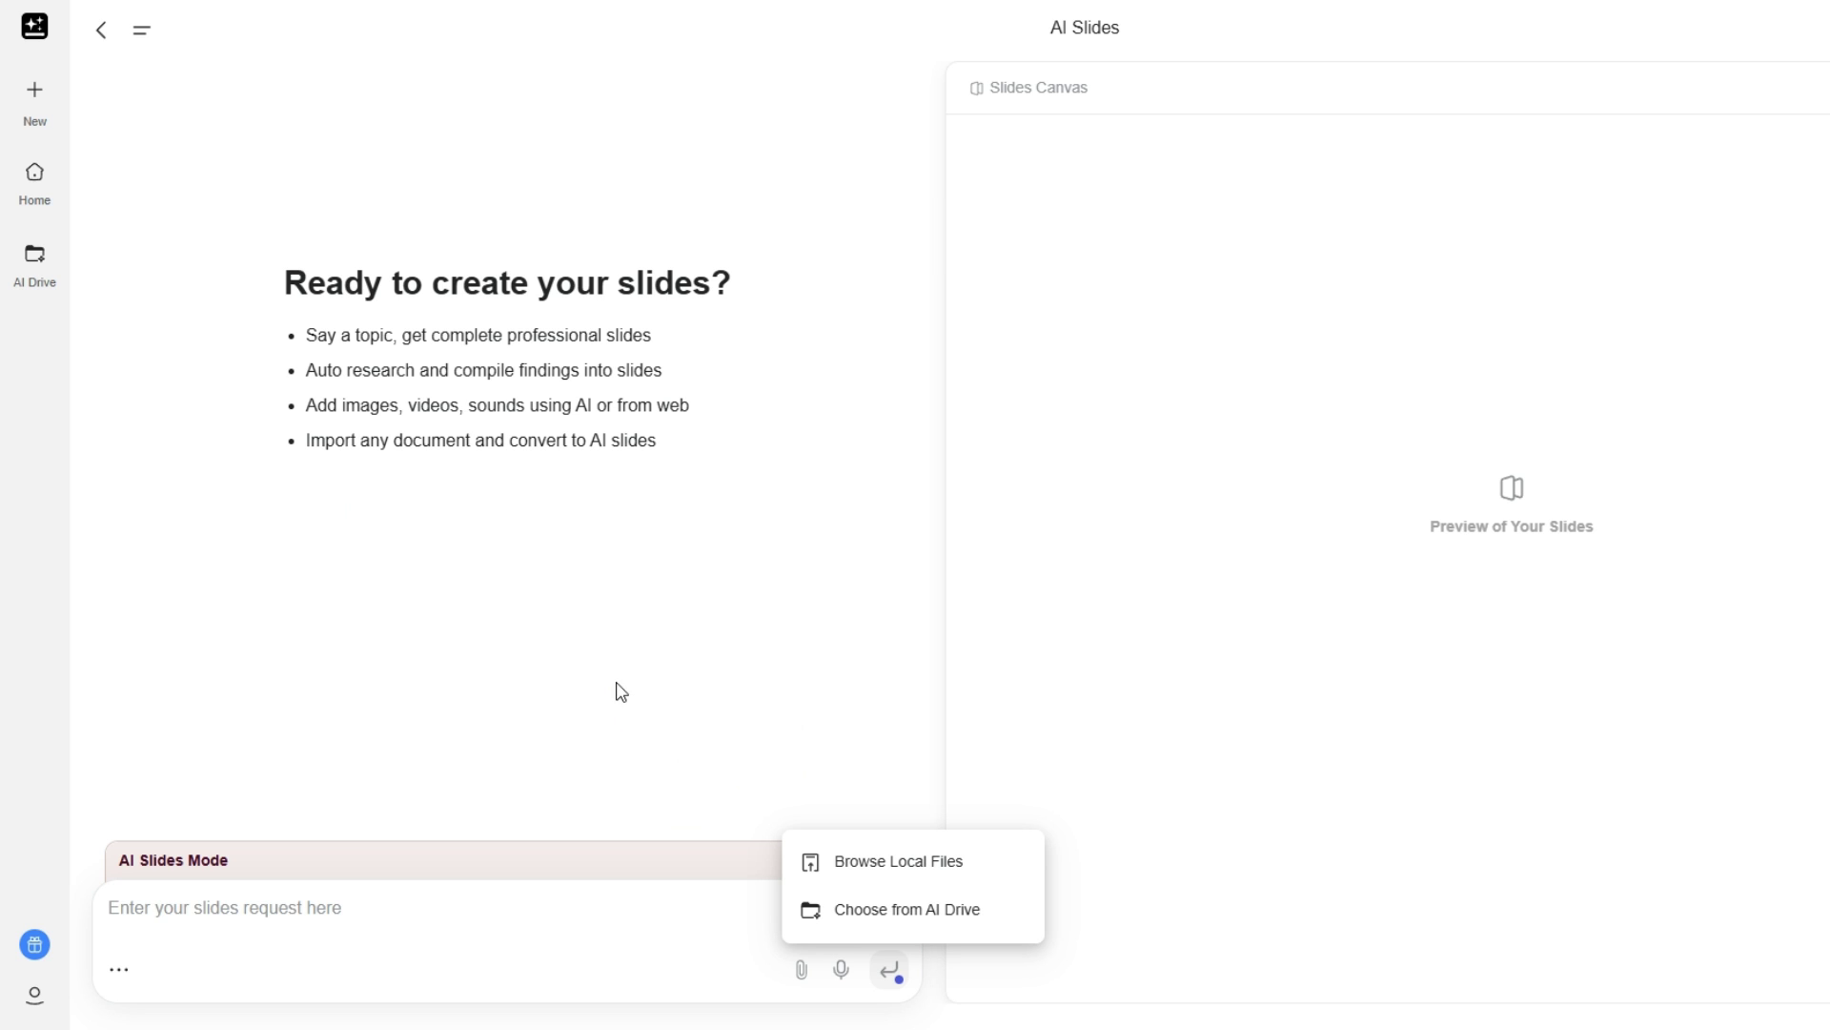
{"action": "left_click", "coordinate": [846, 872]}
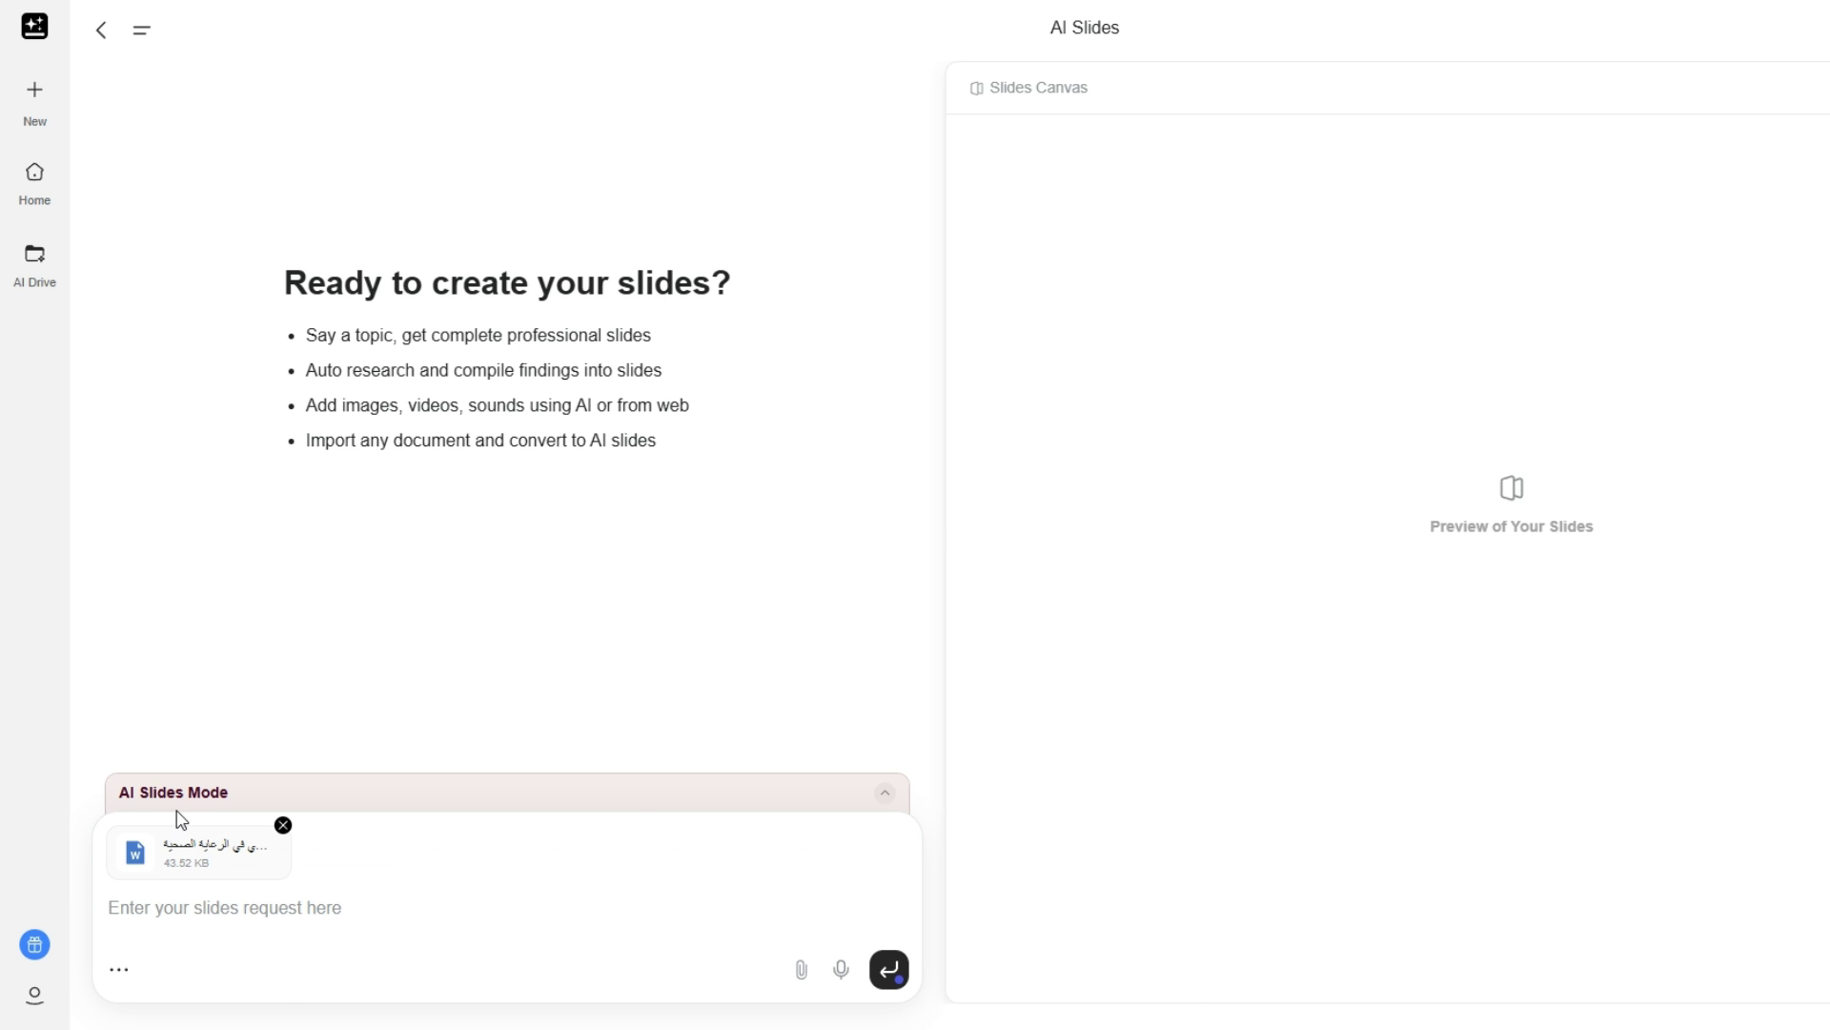
Submit the prepared Arabic prompt requesting a presentation with a cover, one idea per slide, bullet points, a visual design, and closing summary and Q&A slides
{"action": "left_click", "coordinate": [151, 918]}
{"action": "key", "text": "ctrl+v"}
{"action": "scroll", "coordinate": [483, 855], "scroll_direction": "up", "scroll_amount": 3}
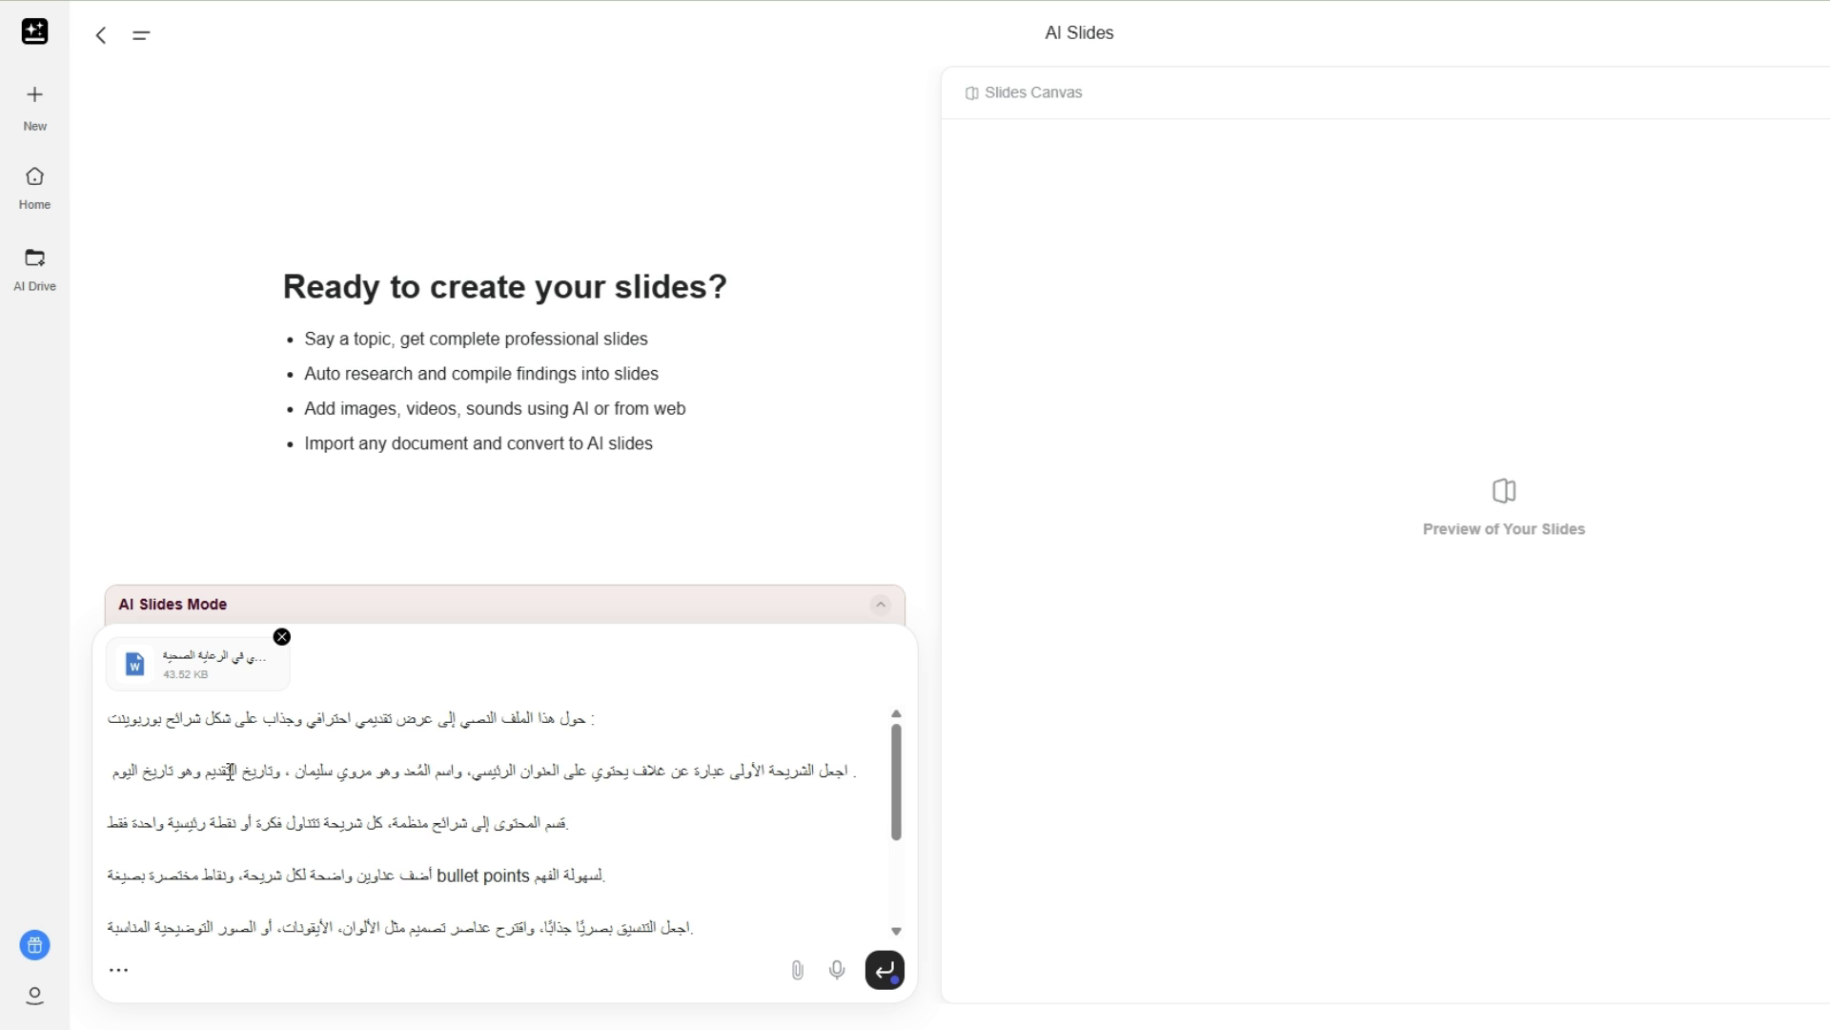
{"action": "scroll", "coordinate": [186, 779], "scroll_direction": "down", "scroll_amount": 3}
{"action": "scroll", "coordinate": [186, 780], "scroll_direction": "up", "scroll_amount": 2}
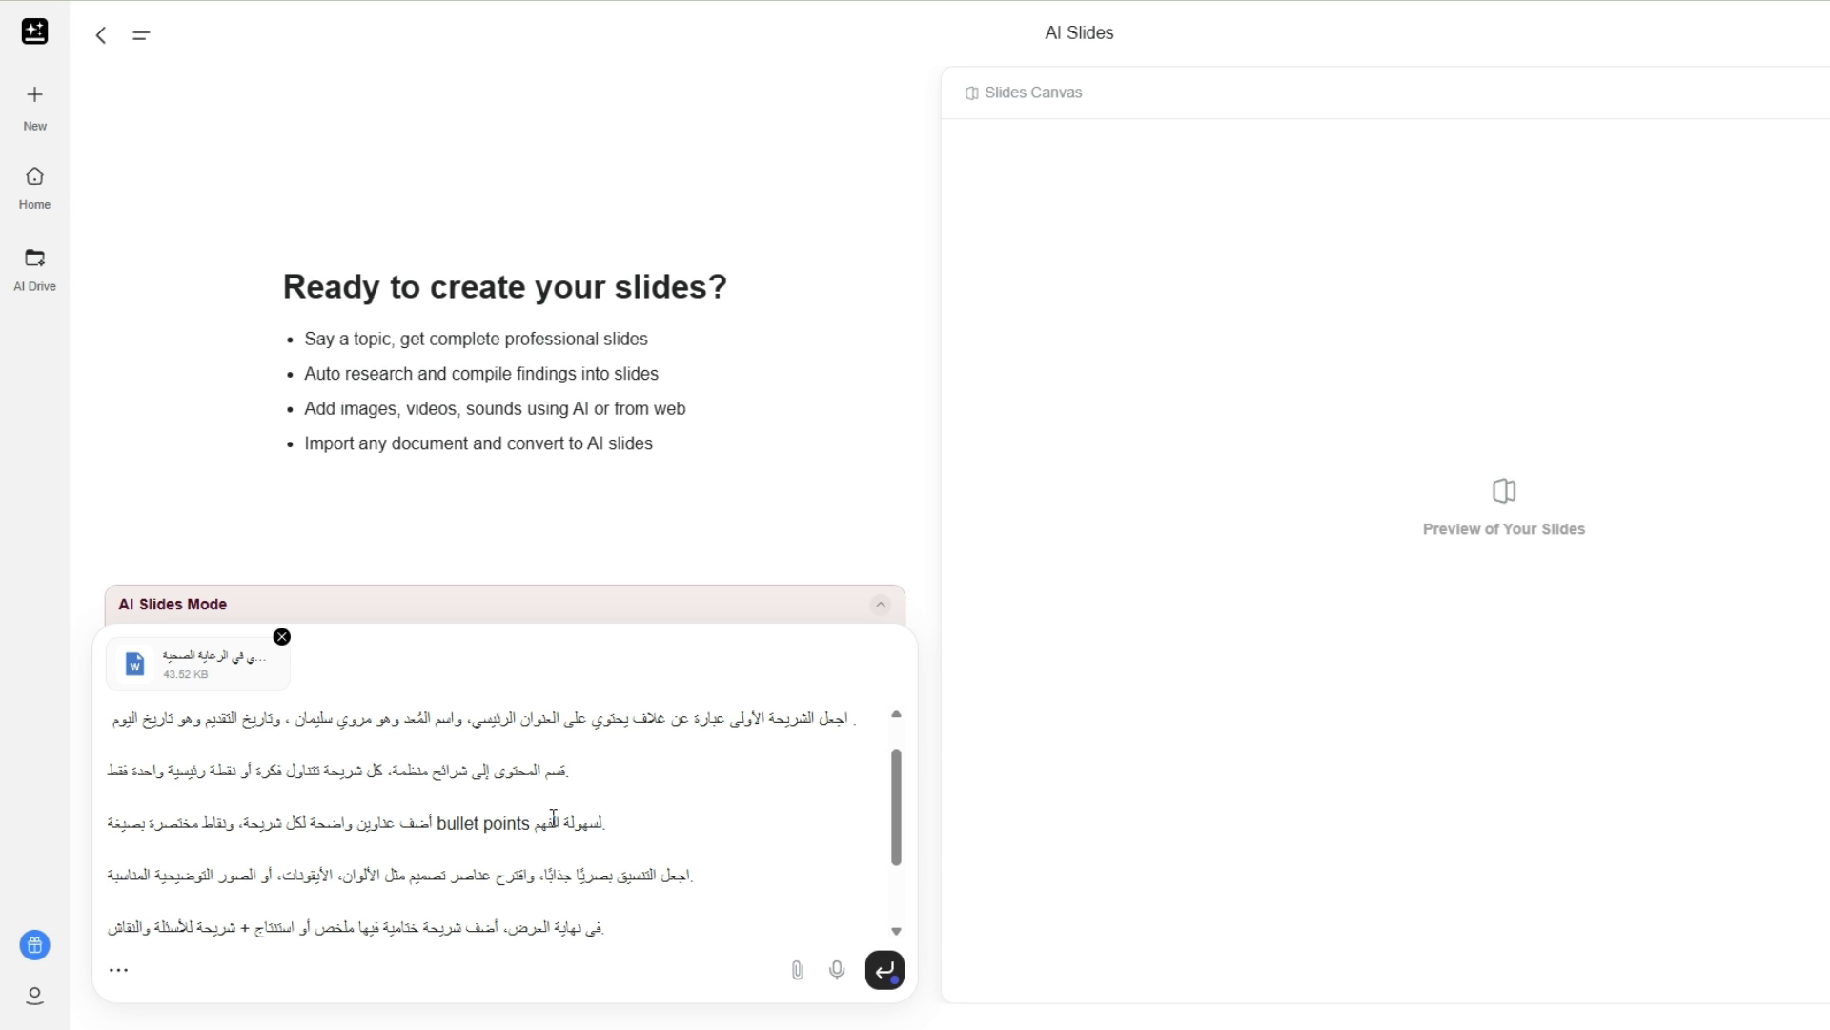
{"action": "scroll", "coordinate": [431, 891], "scroll_direction": "down", "scroll_amount": 2}
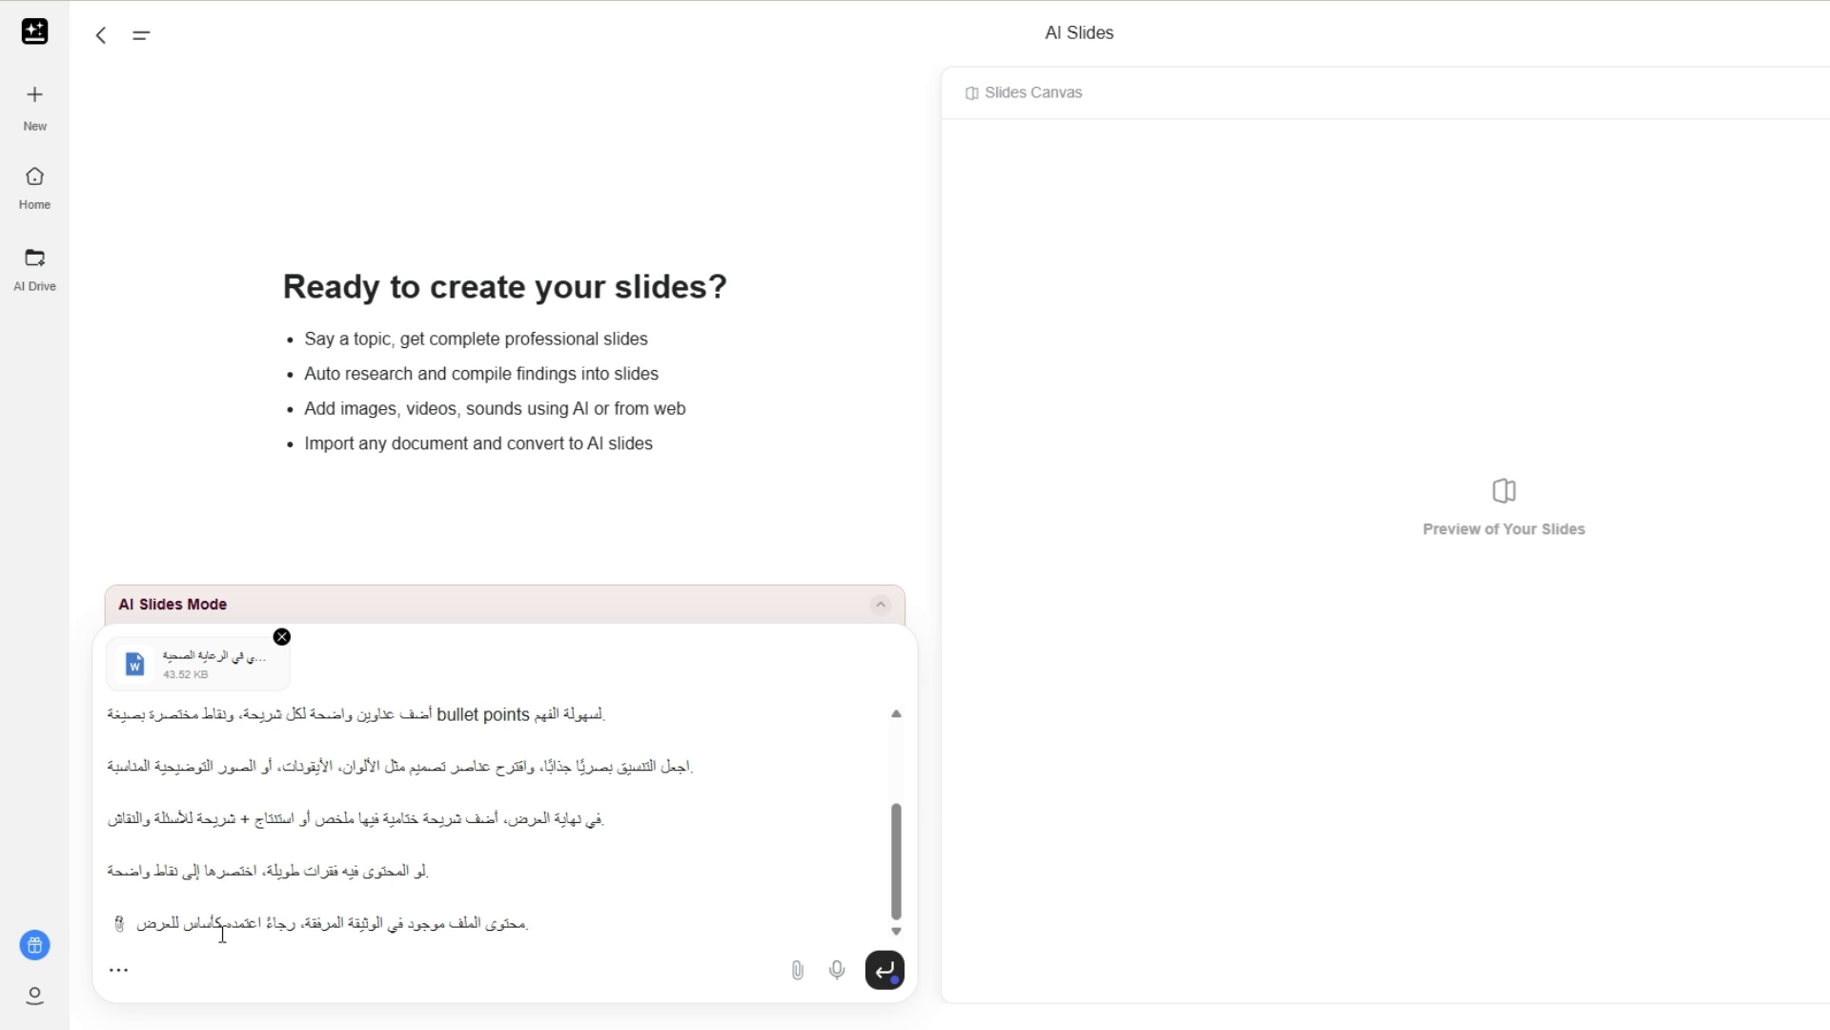
{"action": "left_click", "coordinate": [883, 972]}
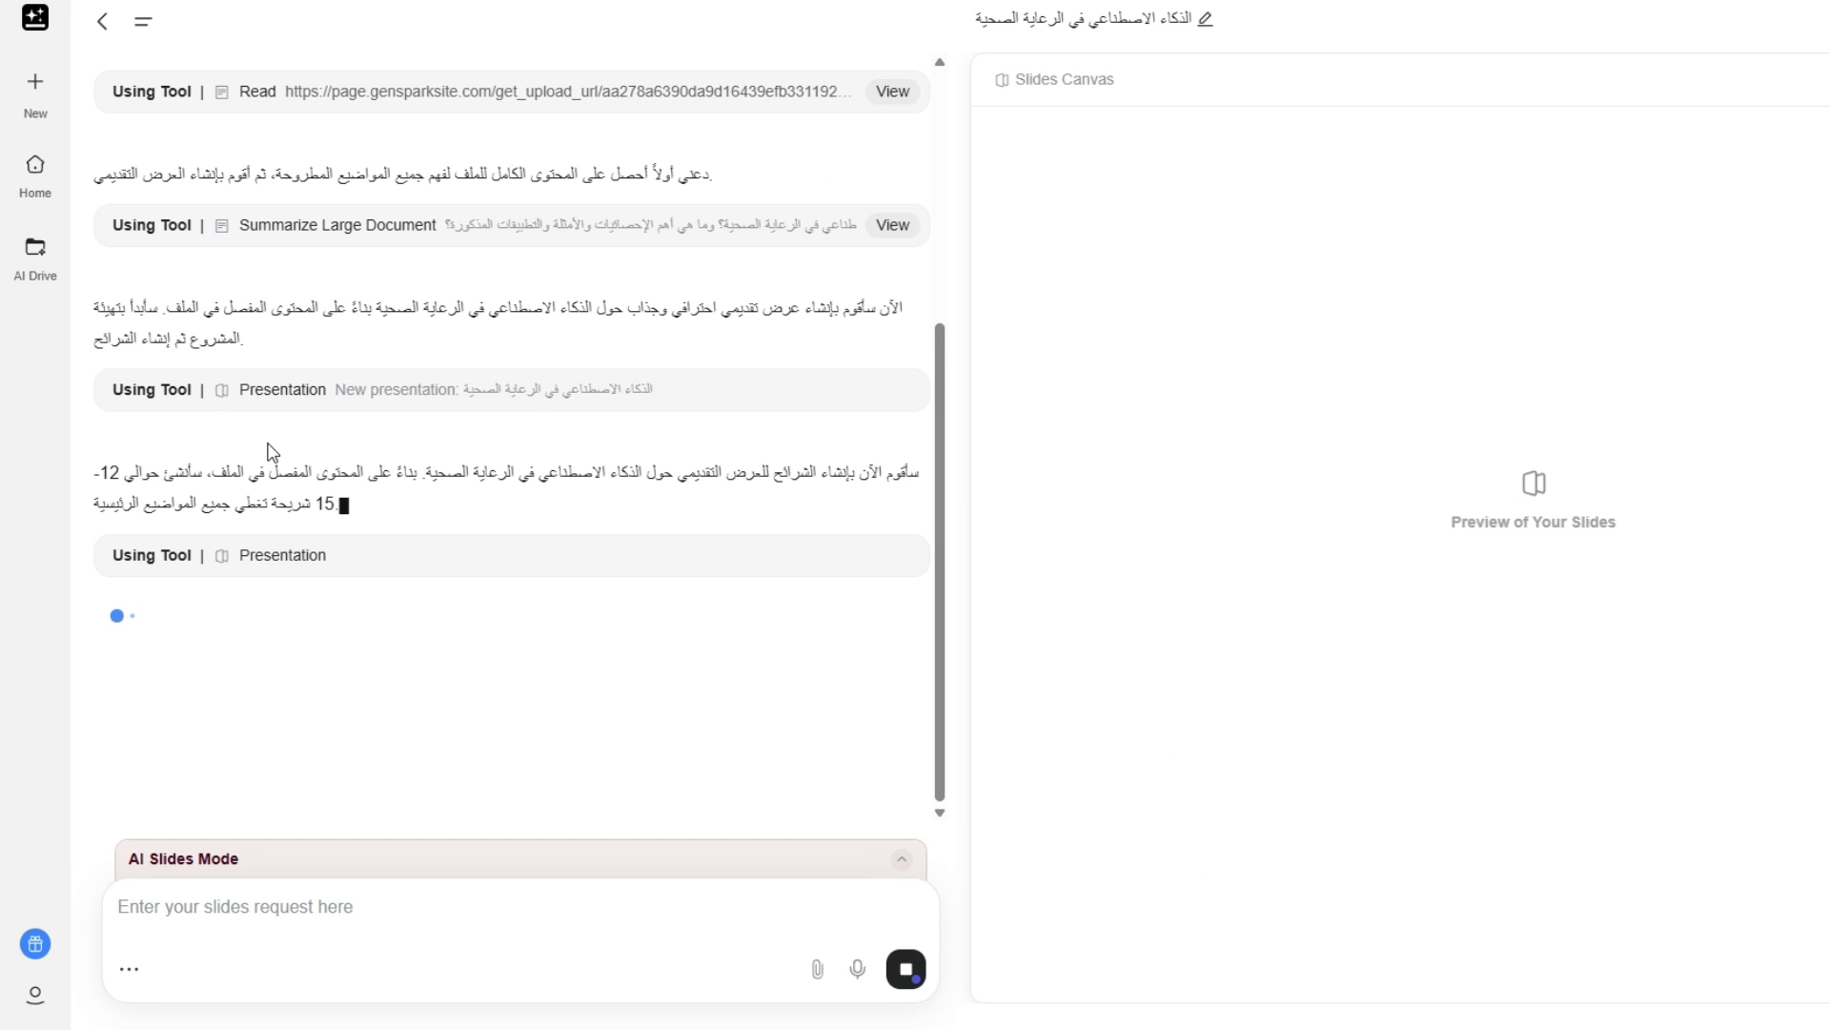
Read through the generated presentation outline from the planned slide count down to the closing questions slide
{"action": "scroll", "coordinate": [272, 444], "scroll_direction": "up", "scroll_amount": 1}
{"action": "scroll", "coordinate": [400, 515], "scroll_direction": "down", "scroll_amount": 1}
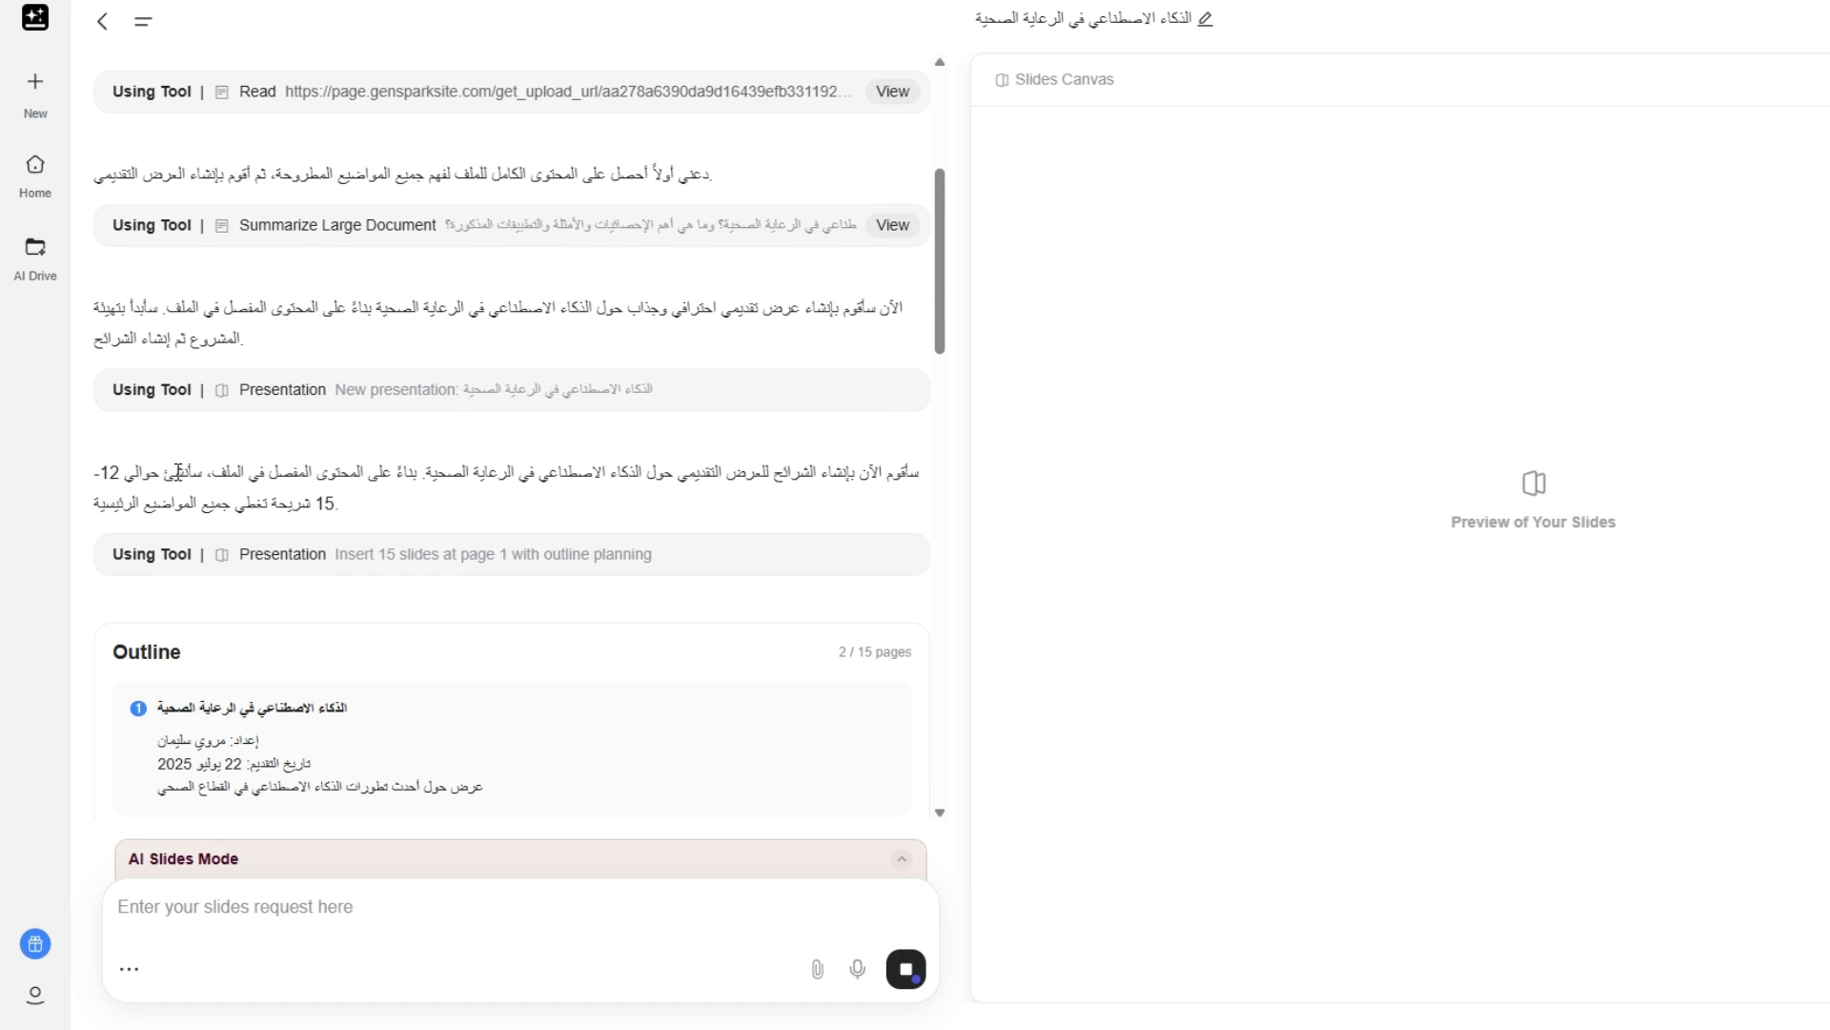
{"action": "left_click_drag", "start_coordinate": [126, 472], "coordinate": [79, 506]}
{"action": "scroll", "coordinate": [547, 525], "scroll_direction": "down", "scroll_amount": 4}
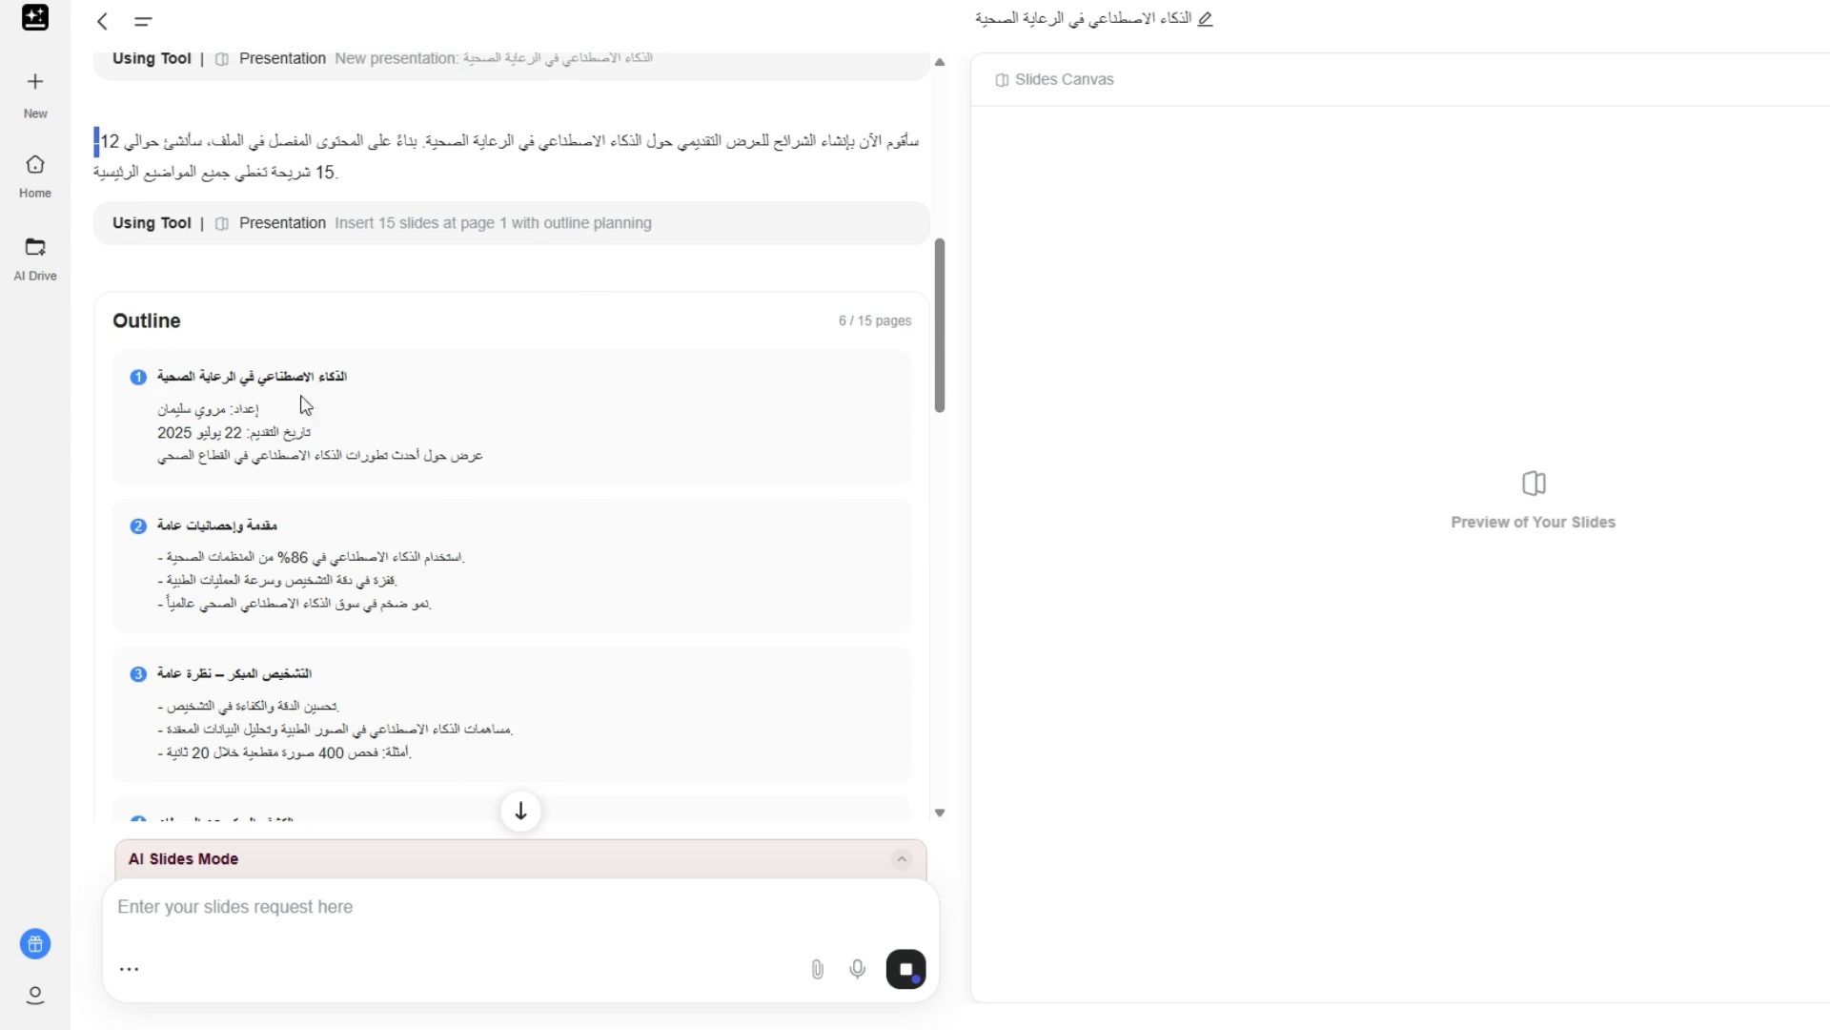
{"action": "scroll", "coordinate": [219, 429], "scroll_direction": "down", "scroll_amount": 2}
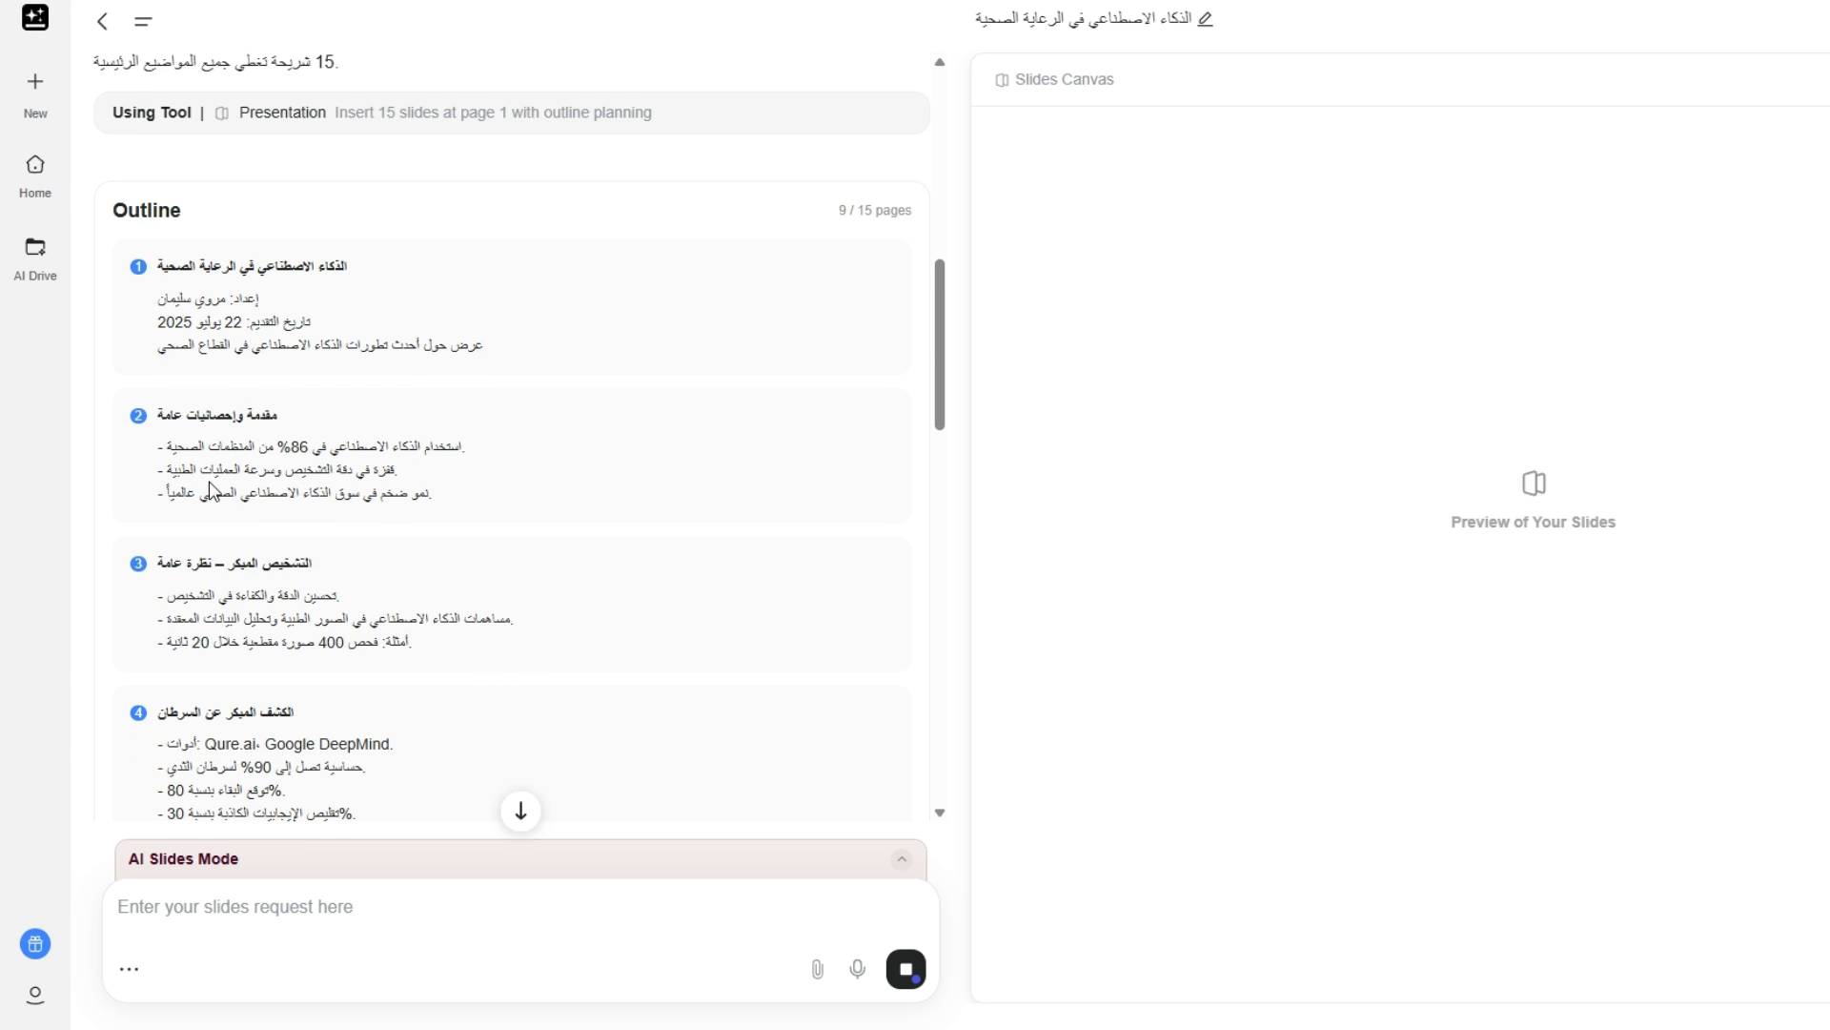
{"action": "scroll", "coordinate": [202, 467], "scroll_direction": "down", "scroll_amount": 2}
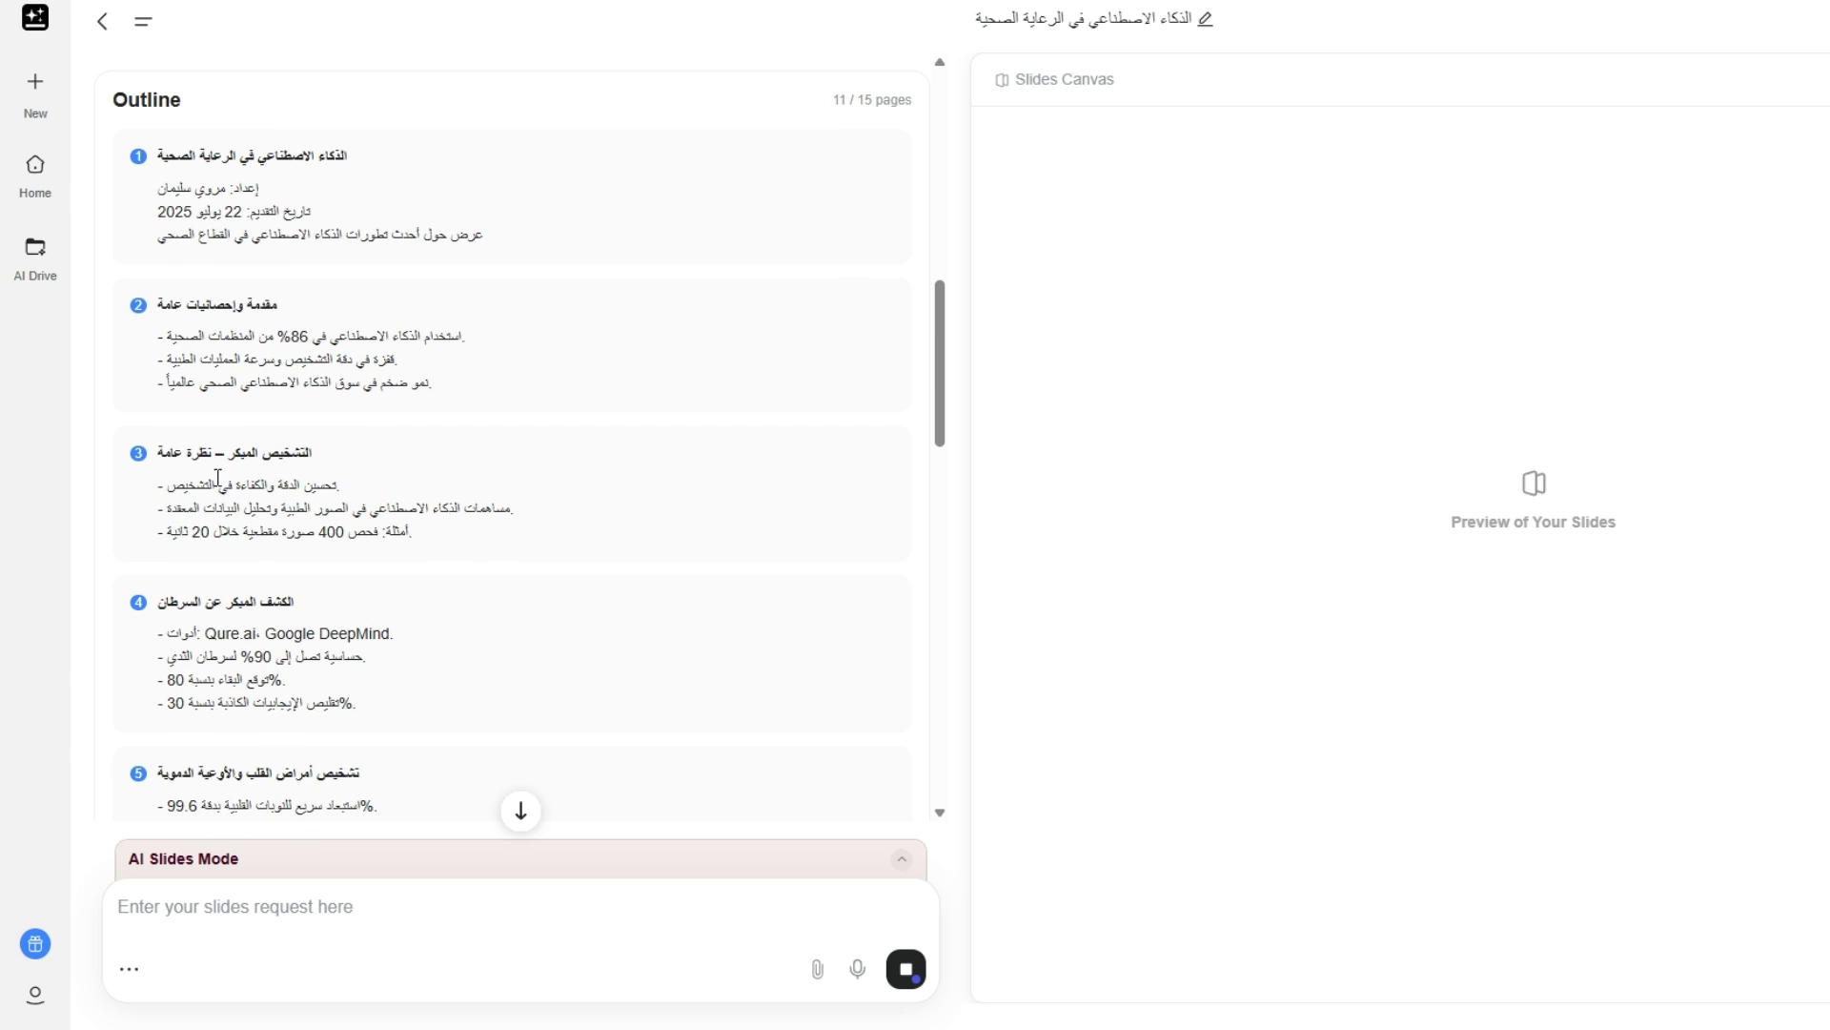
{"action": "scroll", "coordinate": [314, 524], "scroll_direction": "down", "scroll_amount": 2}
{"action": "scroll", "coordinate": [403, 624], "scroll_direction": "down", "scroll_amount": 6}
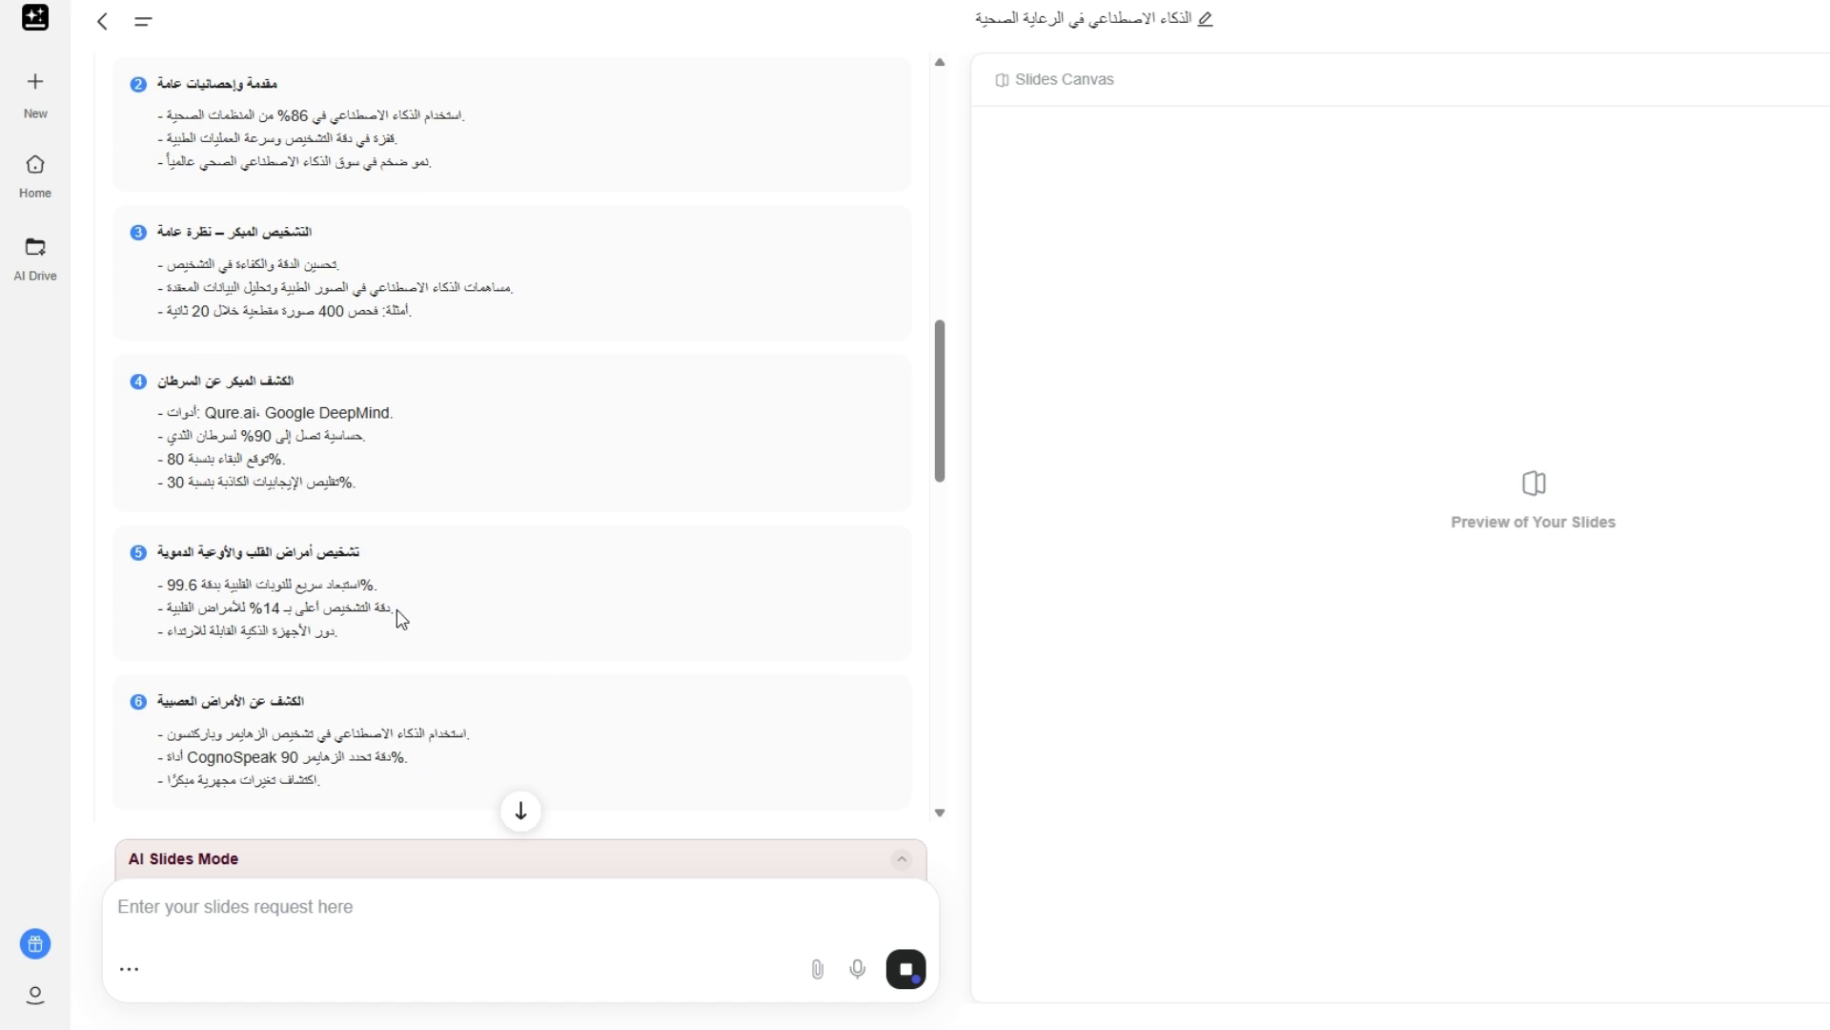
{"action": "scroll", "coordinate": [403, 634], "scroll_direction": "down", "scroll_amount": 5}
{"action": "scroll", "coordinate": [385, 494], "scroll_direction": "down", "scroll_amount": 1}
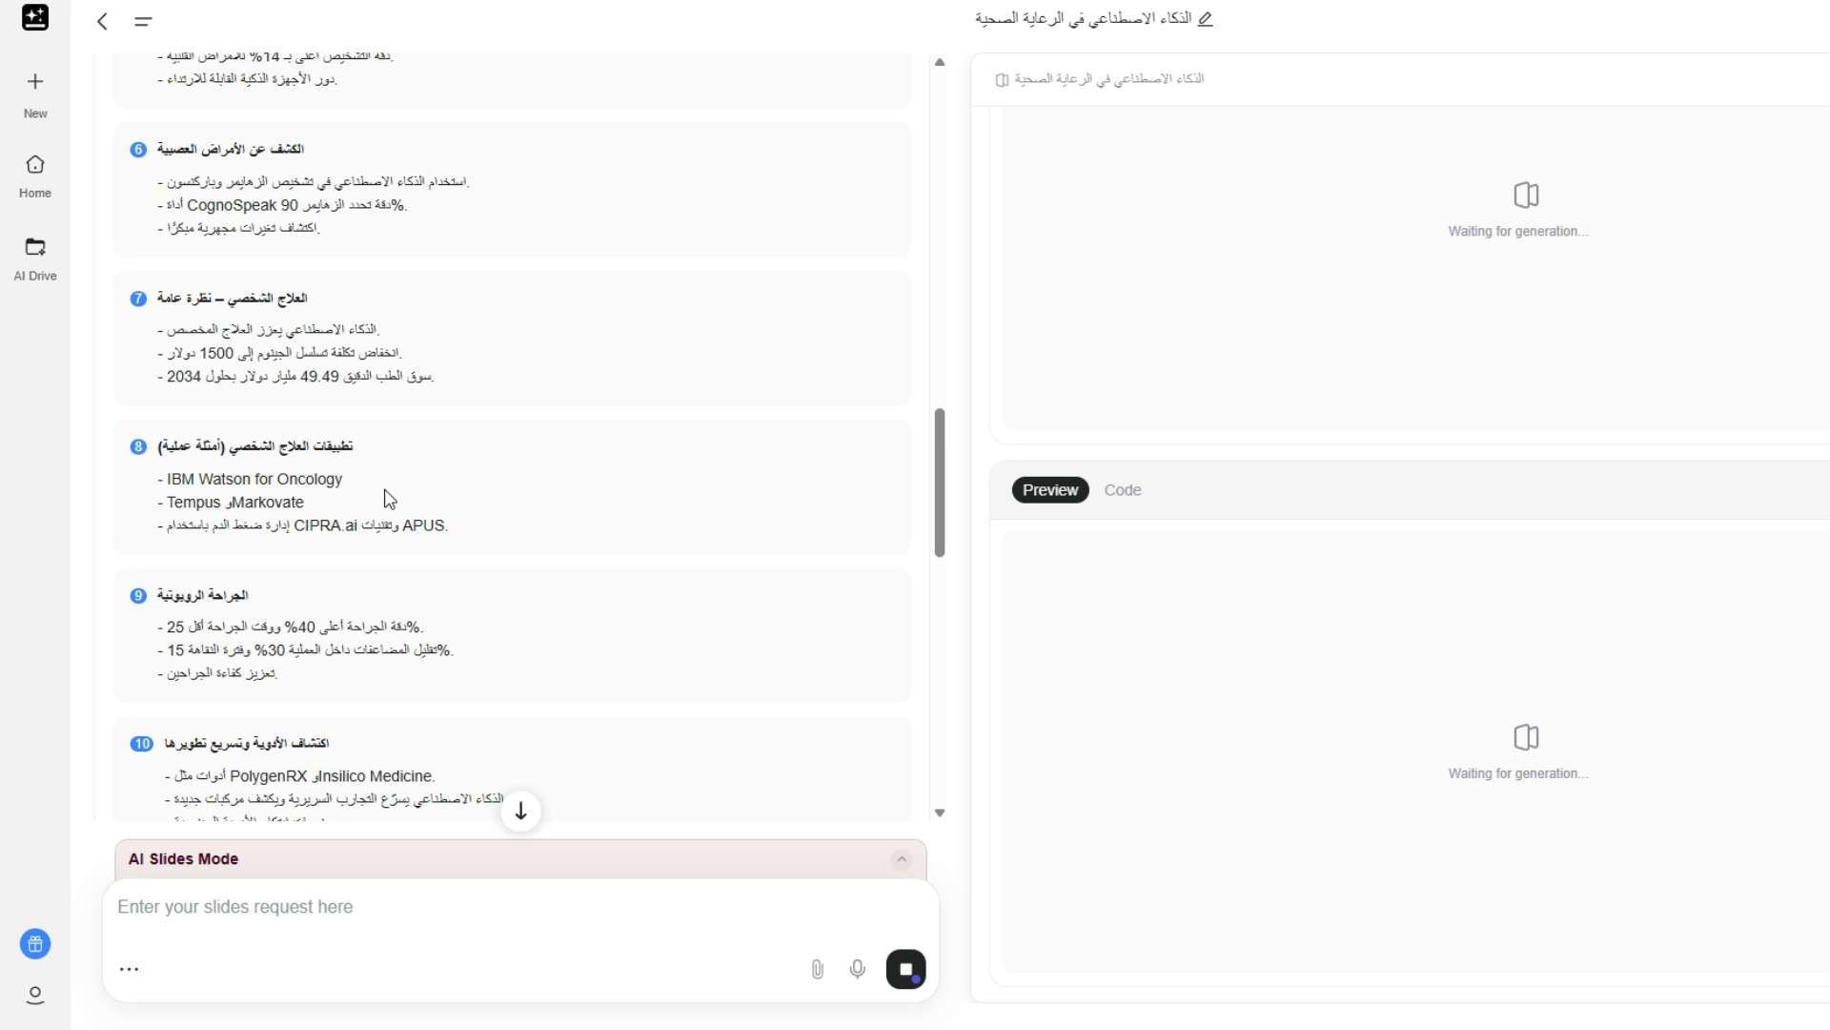
{"action": "scroll", "coordinate": [374, 630], "scroll_direction": "down", "scroll_amount": 15}
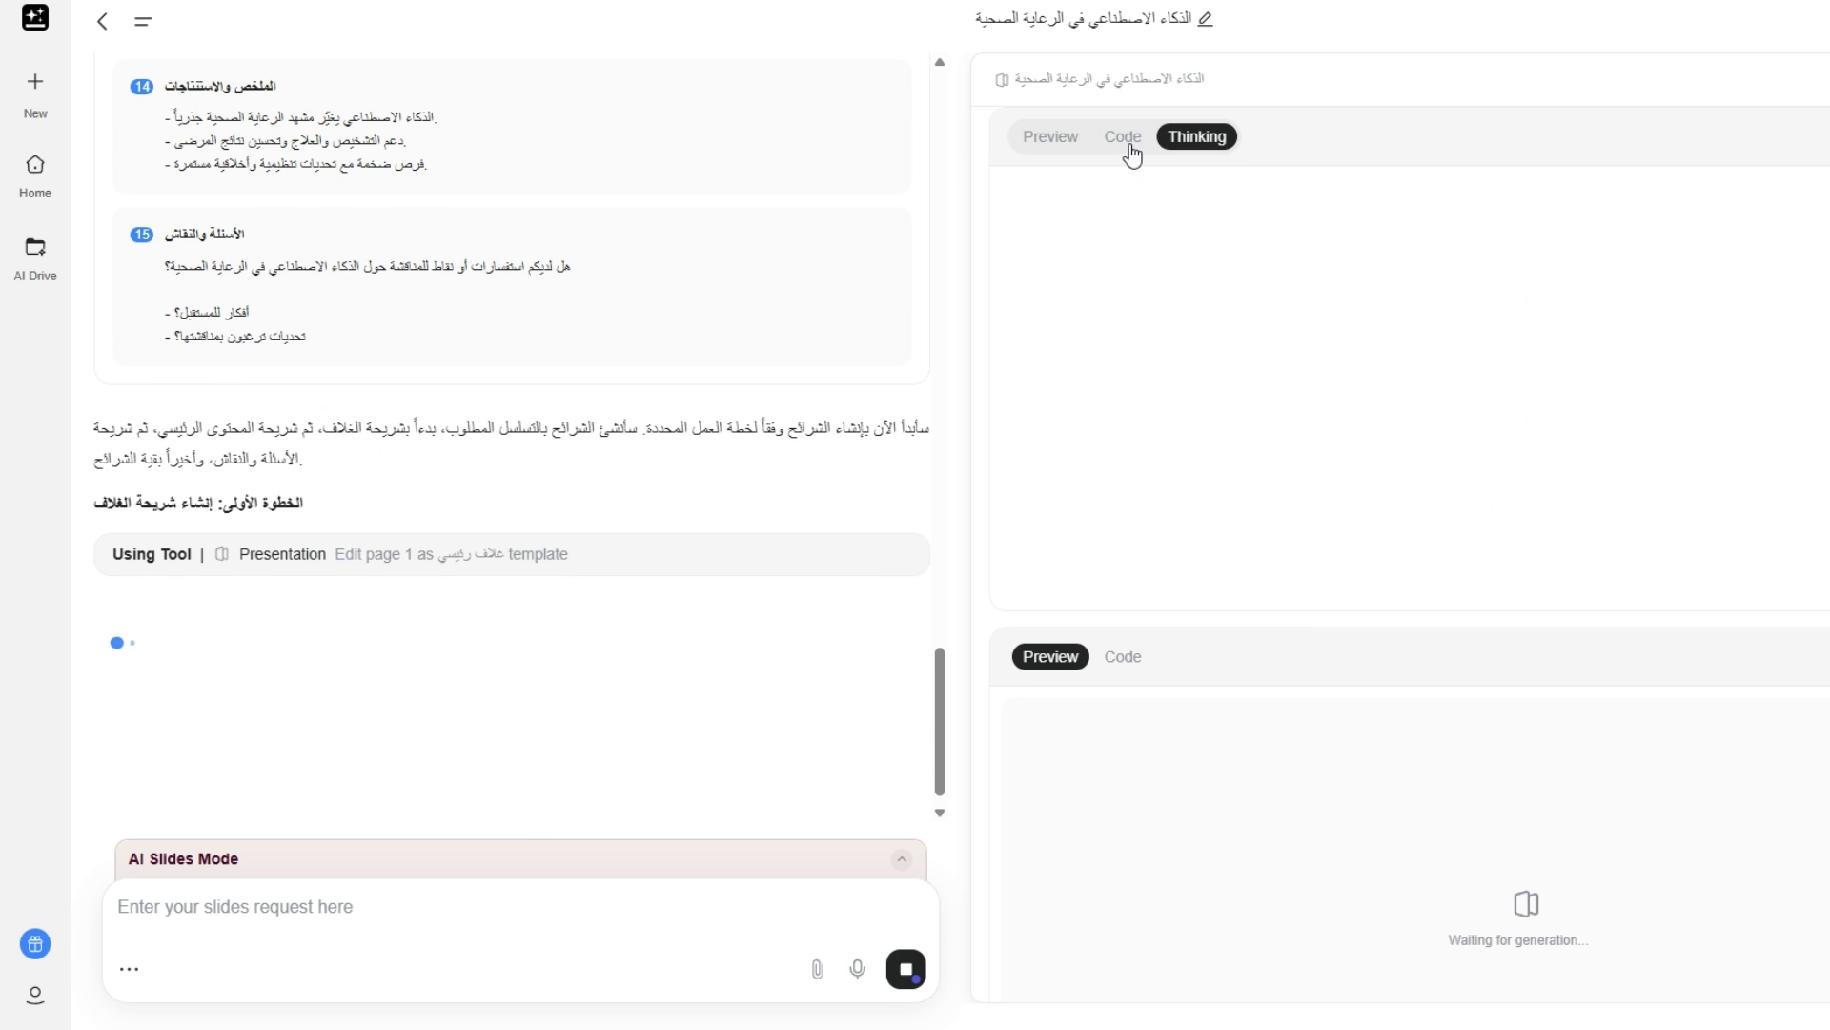
Compare the cover slide's Code, Thinking and Preview views while it is being generated
{"action": "left_click", "coordinate": [1119, 152]}
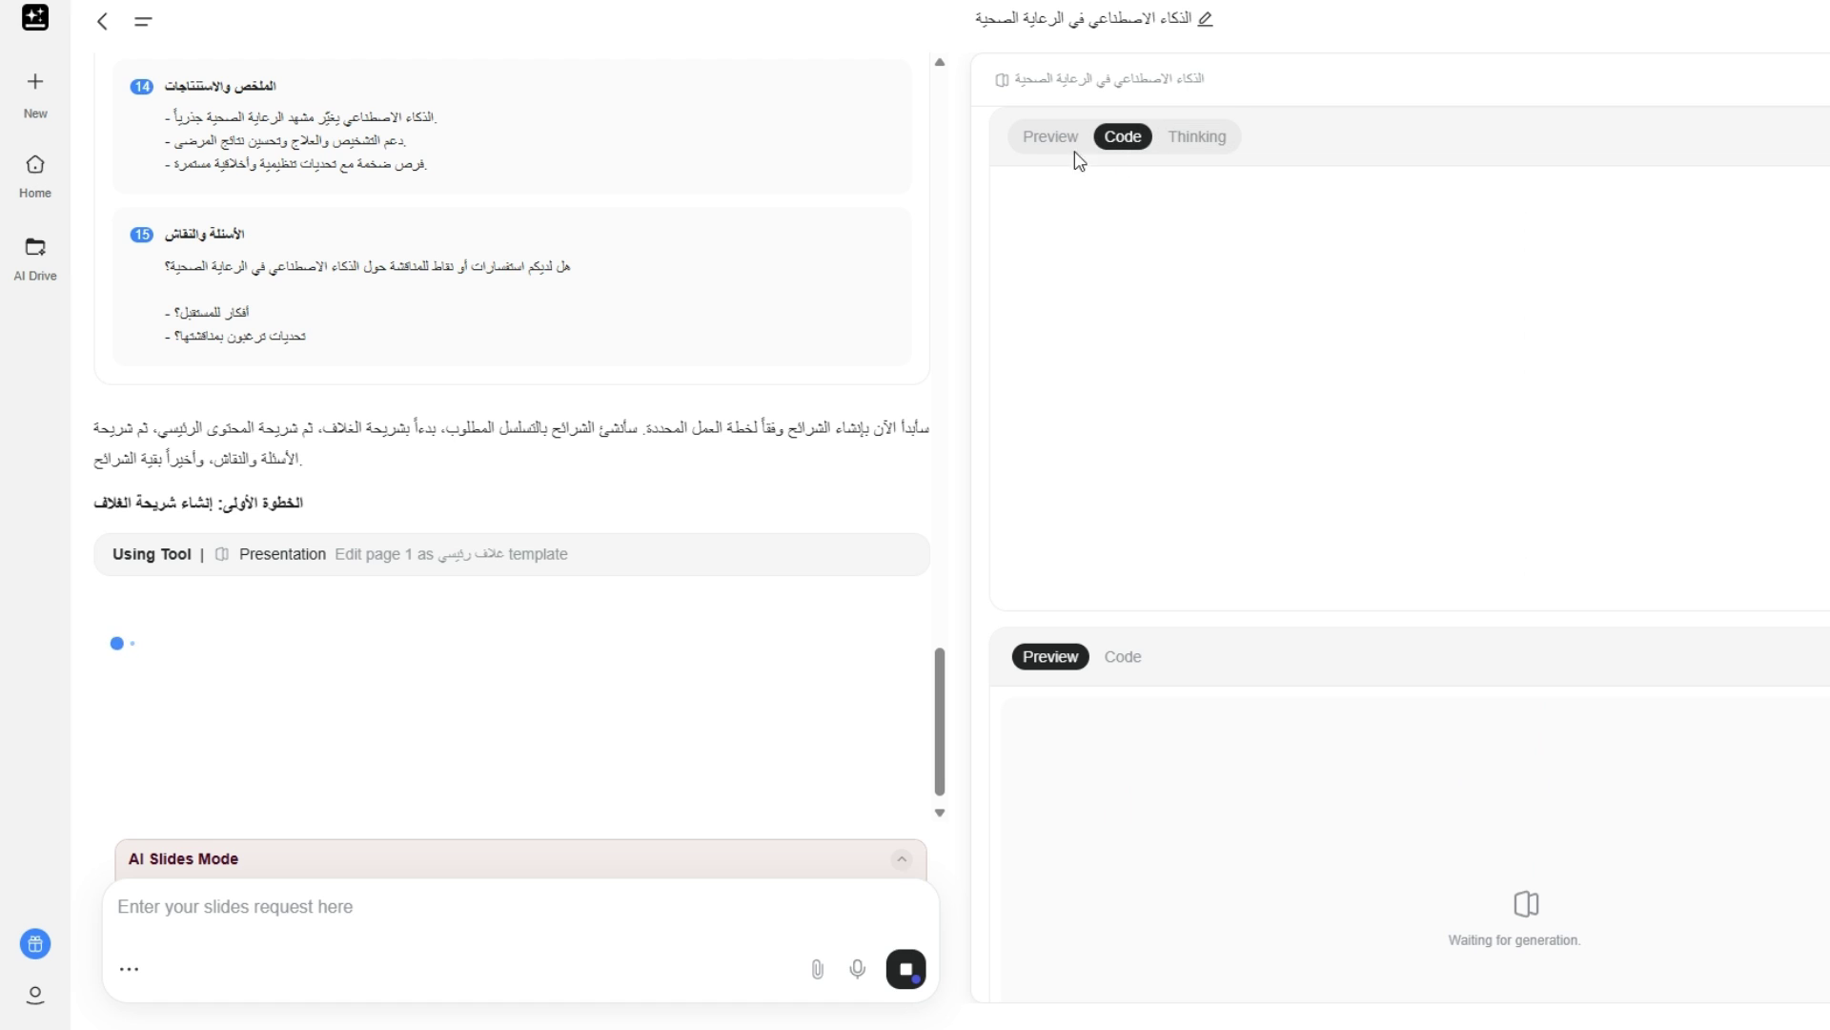
{"action": "left_click", "coordinate": [1027, 145]}
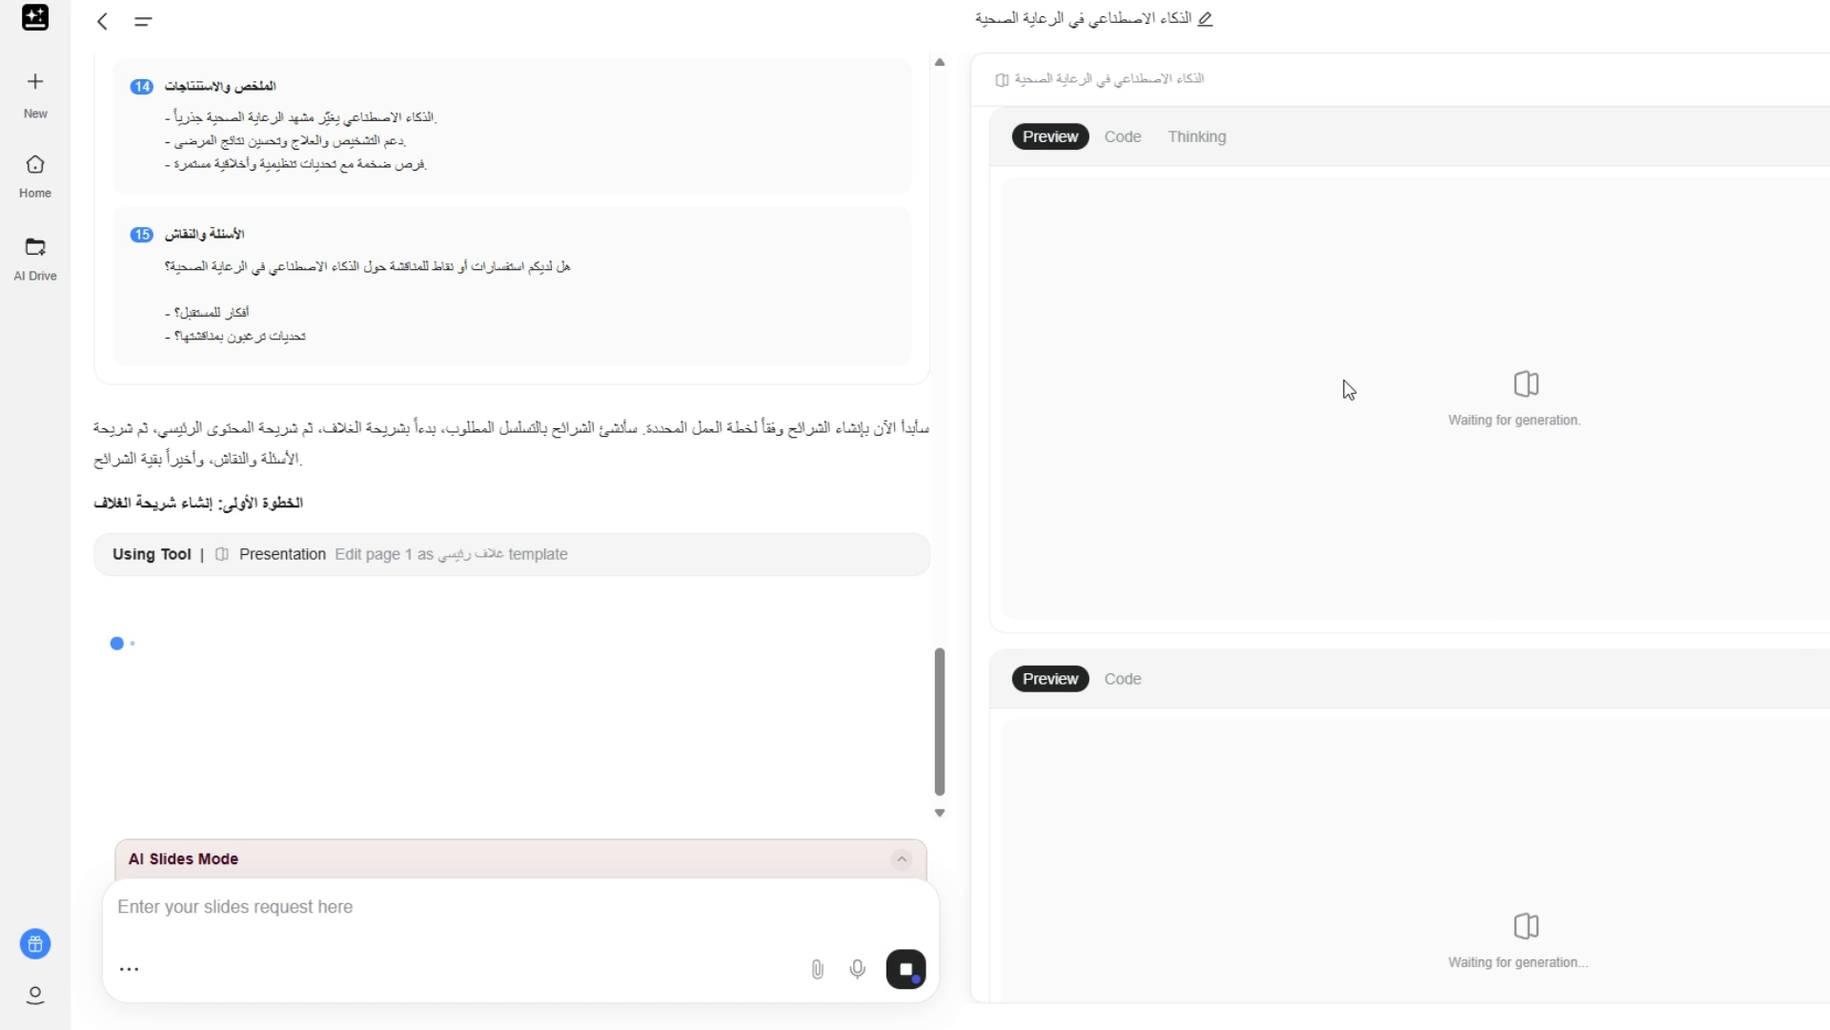
{"action": "left_click", "coordinate": [1123, 136]}
{"action": "left_click", "coordinate": [1194, 141]}
{"action": "left_click", "coordinate": [1127, 143]}
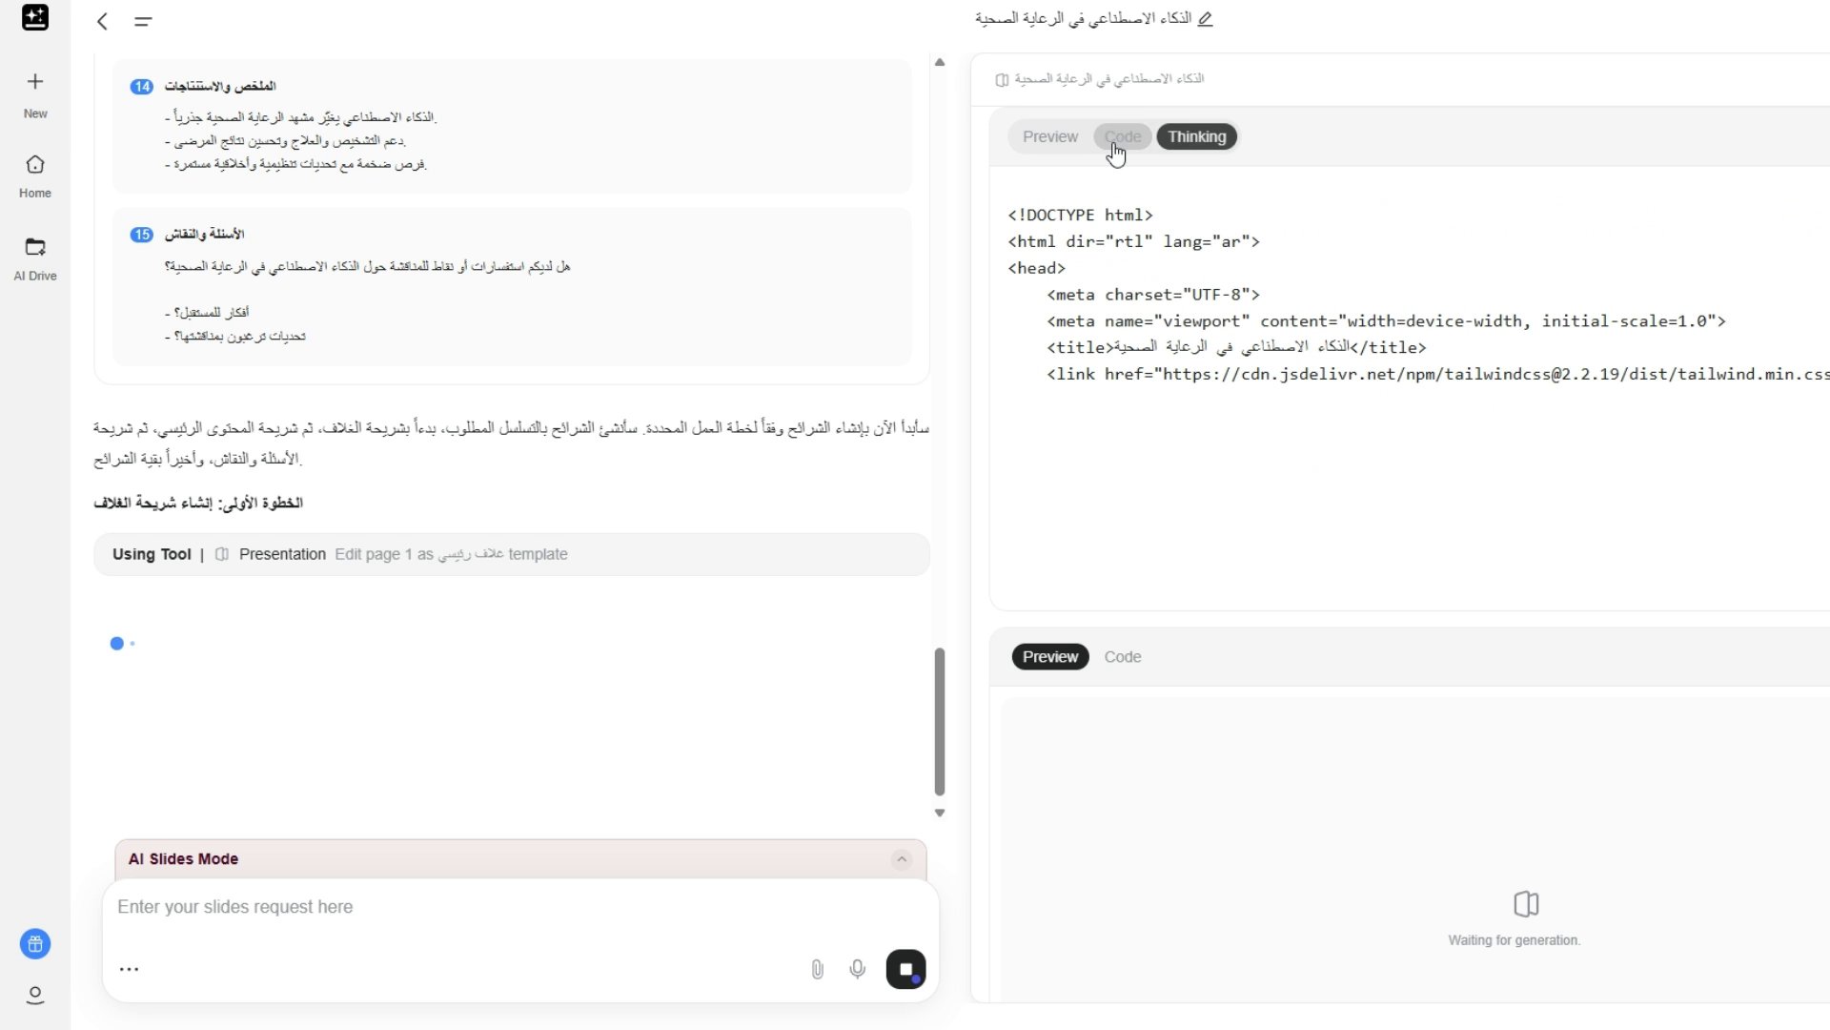
{"action": "left_click", "coordinate": [1200, 144]}
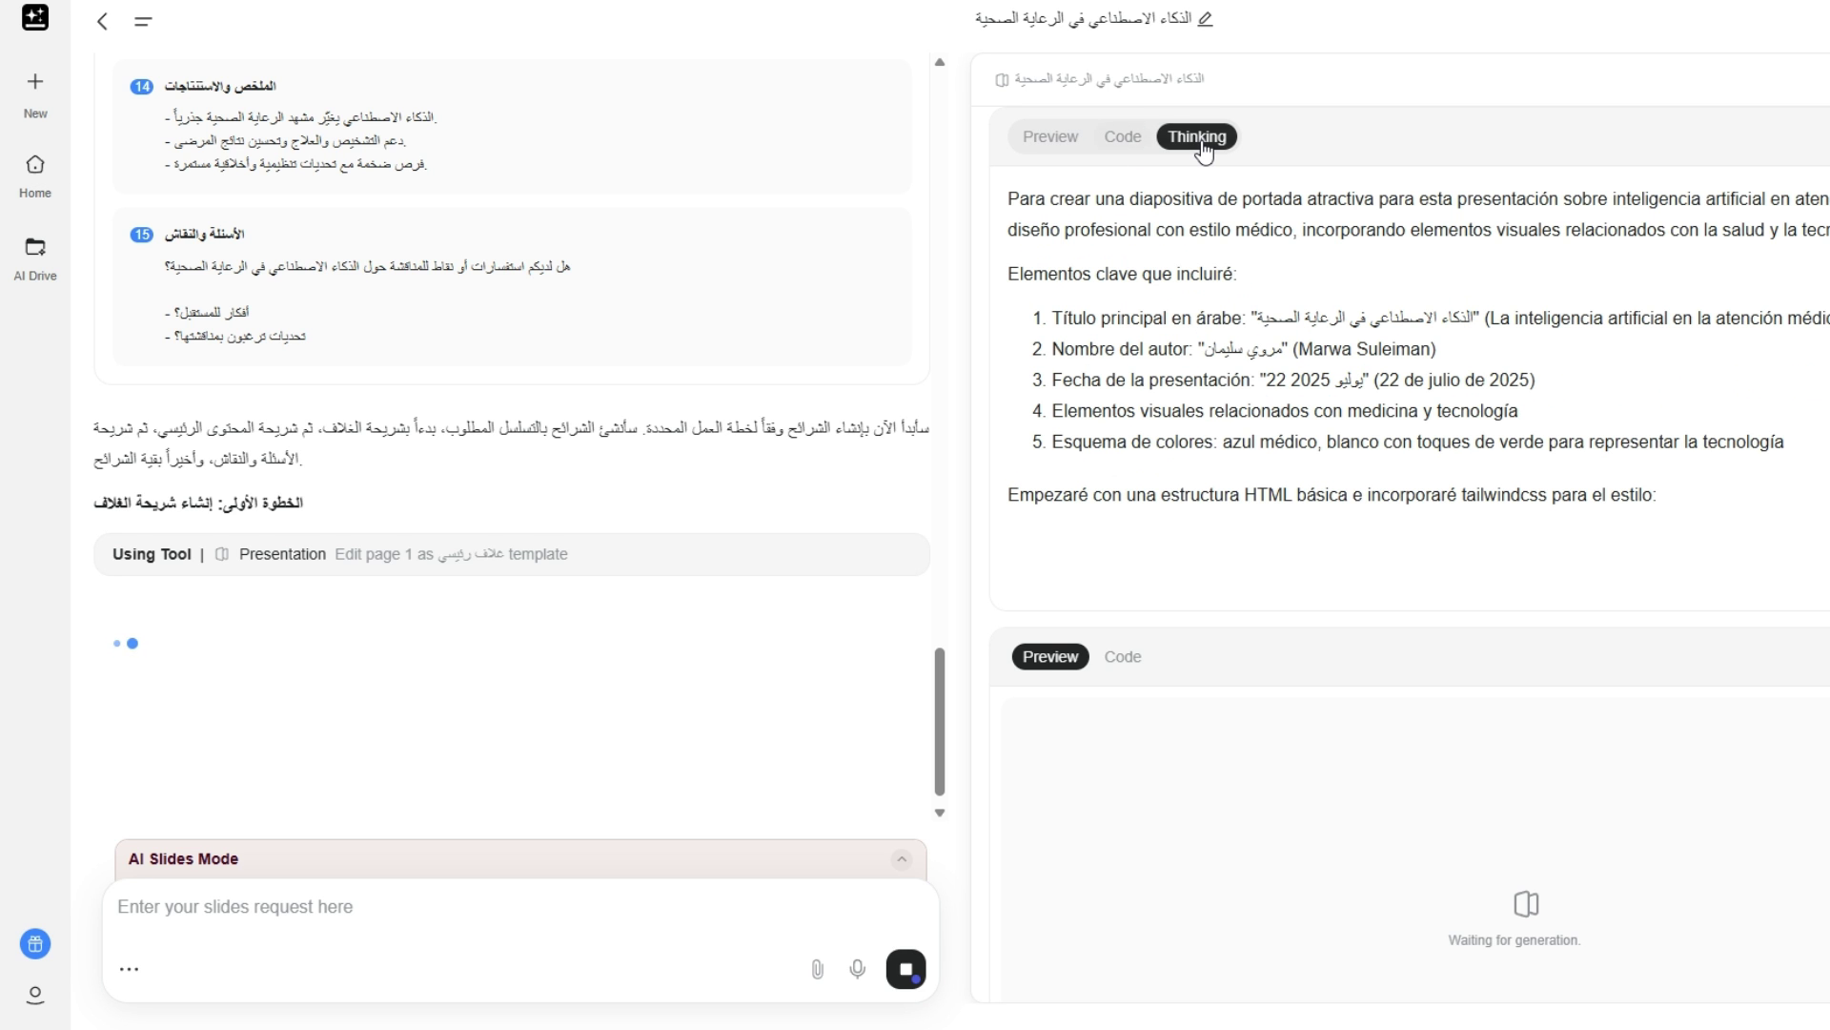
{"action": "left_click", "coordinate": [1123, 137]}
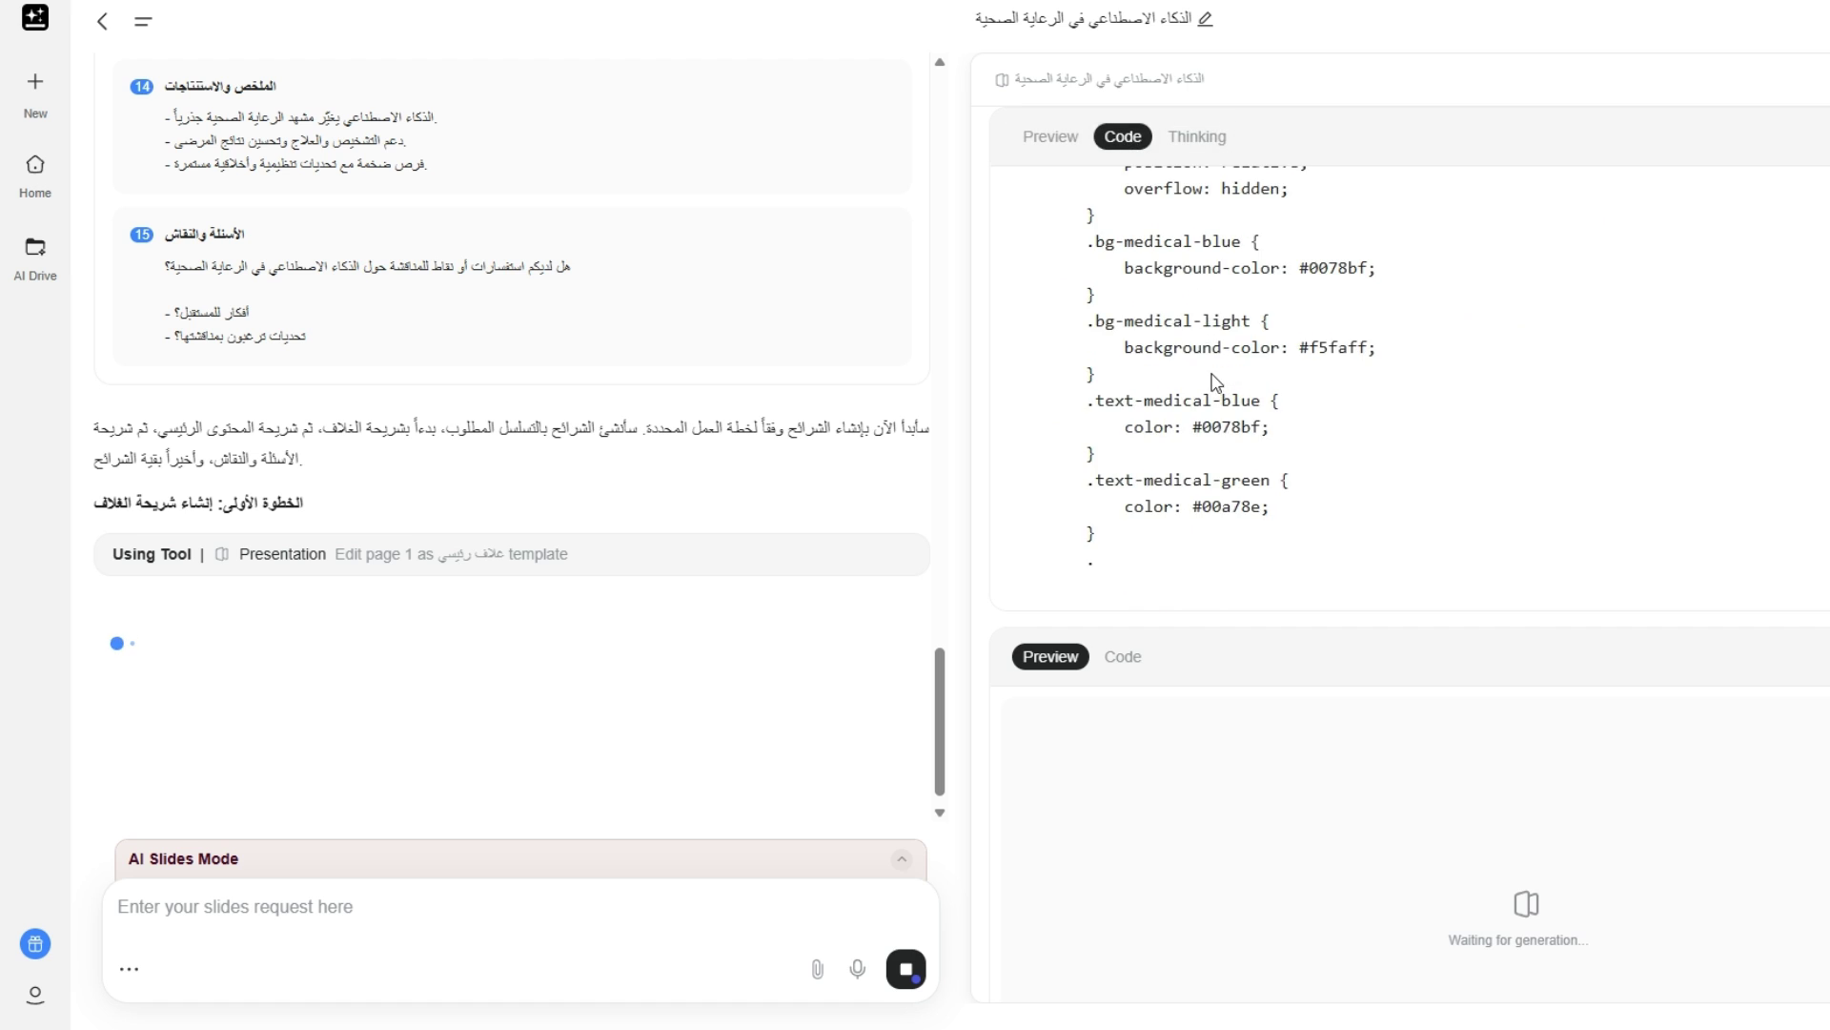
{"action": "scroll", "coordinate": [1216, 382], "scroll_direction": "down", "scroll_amount": 3}
{"action": "scroll", "coordinate": [1217, 382], "scroll_direction": "up", "scroll_amount": 3}
{"action": "left_click", "coordinate": [1041, 139]}
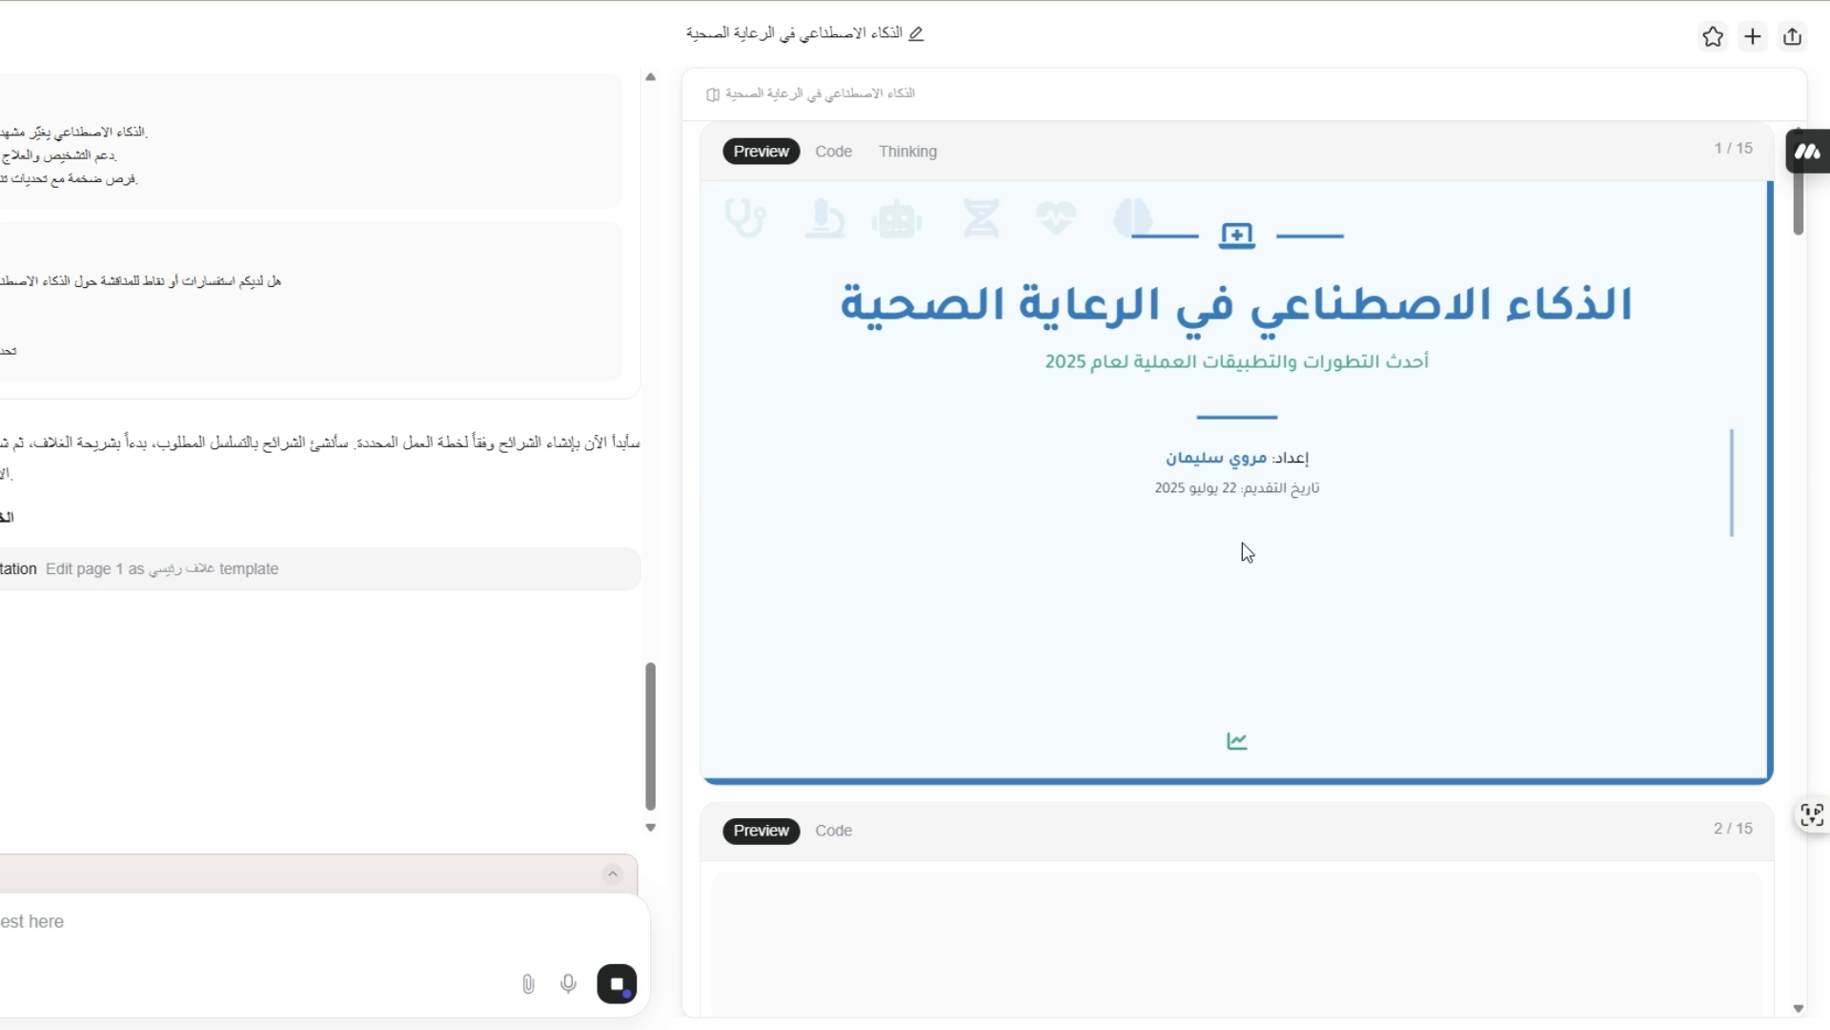
Inspect slide 2 in its Code and Preview views as it is generated
{"action": "scroll", "coordinate": [1206, 520], "scroll_direction": "down", "scroll_amount": 2}
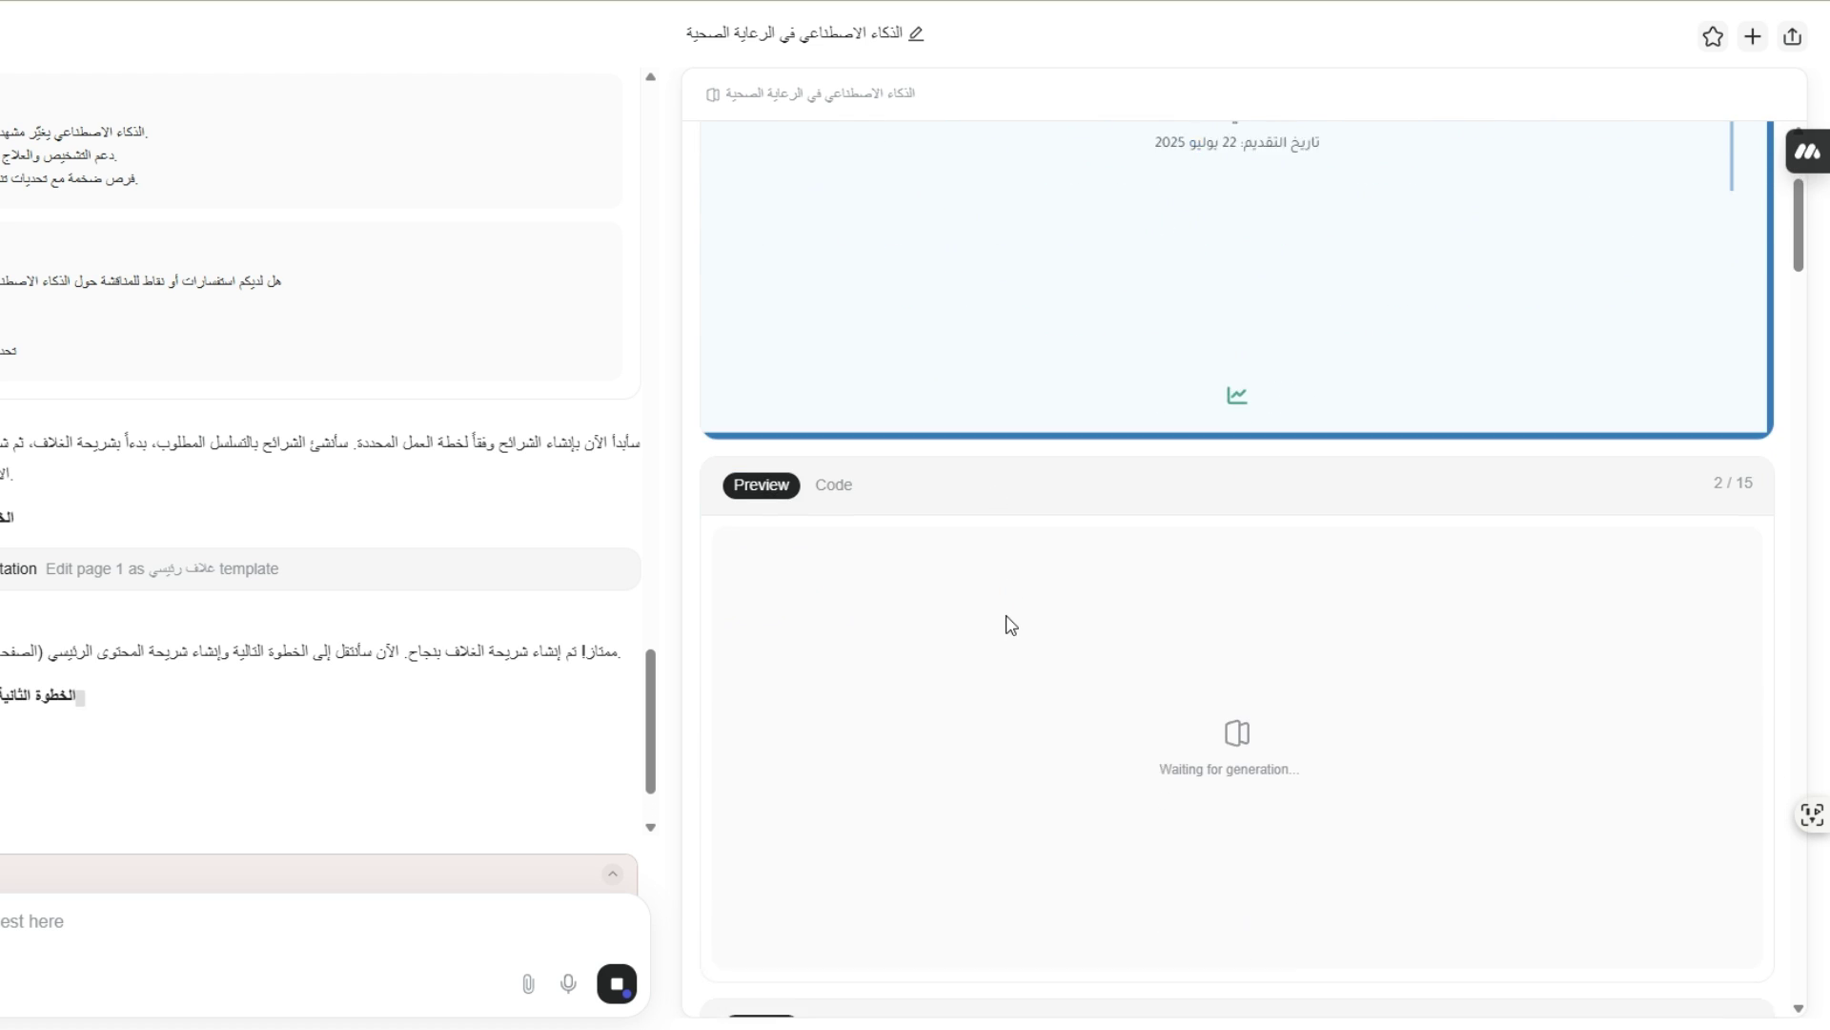
{"action": "left_click", "coordinate": [834, 192]}
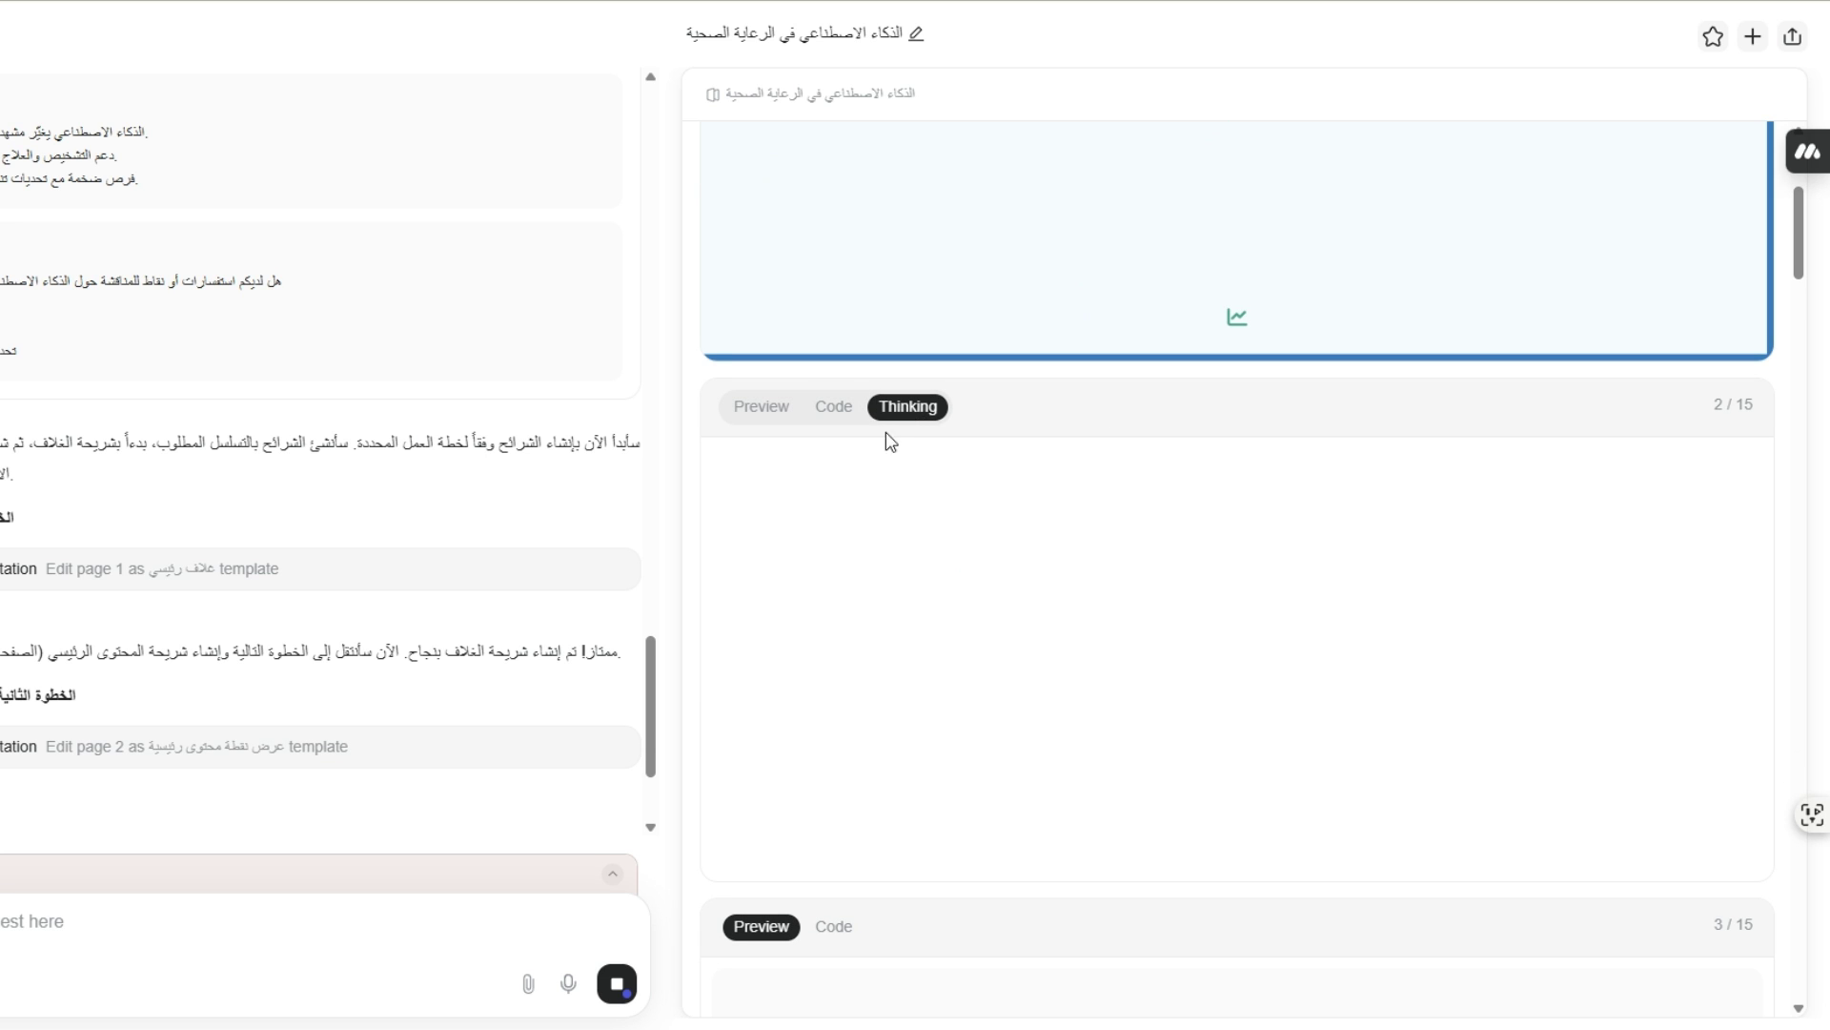
{"action": "left_click", "coordinate": [833, 410]}
{"action": "left_click", "coordinate": [746, 415]}
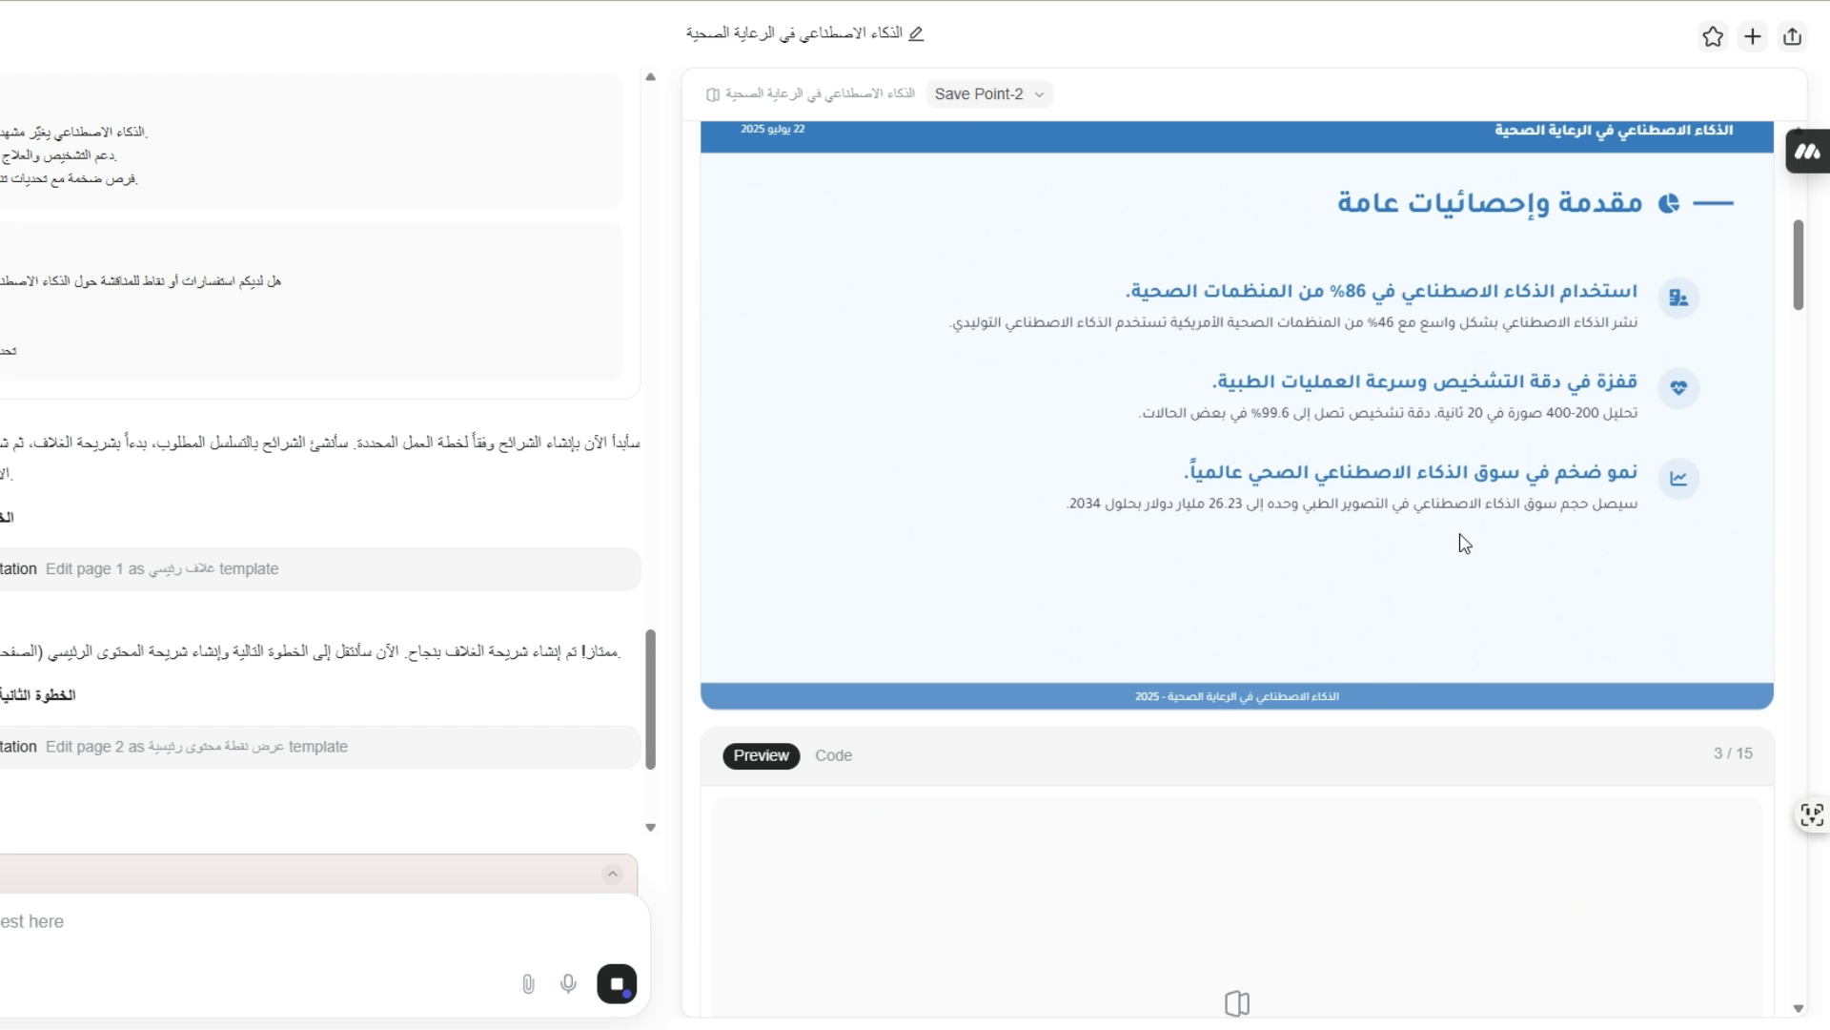
{"action": "scroll", "coordinate": [1438, 735], "scroll_direction": "down", "scroll_amount": 2}
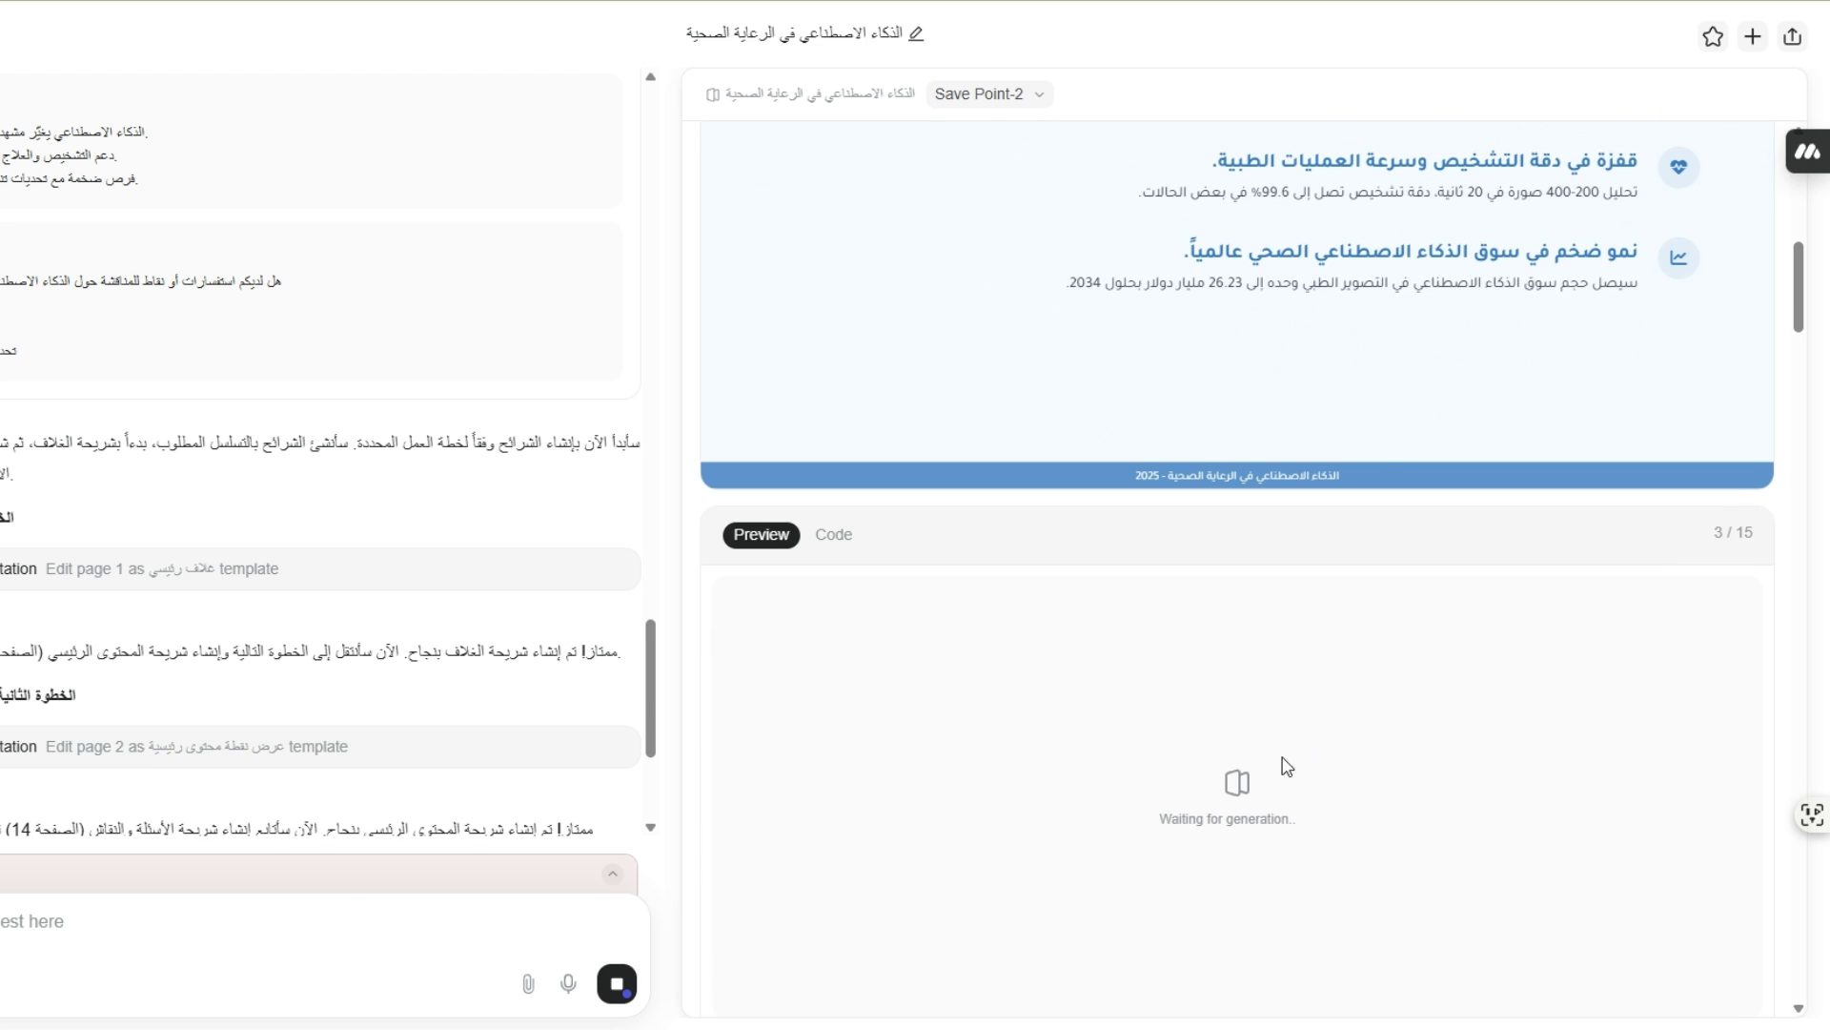
Review the finished deck from the cover to the closing questions and discussion slide
{"action": "scroll", "coordinate": [283, 598], "scroll_direction": "up", "scroll_amount": 5}
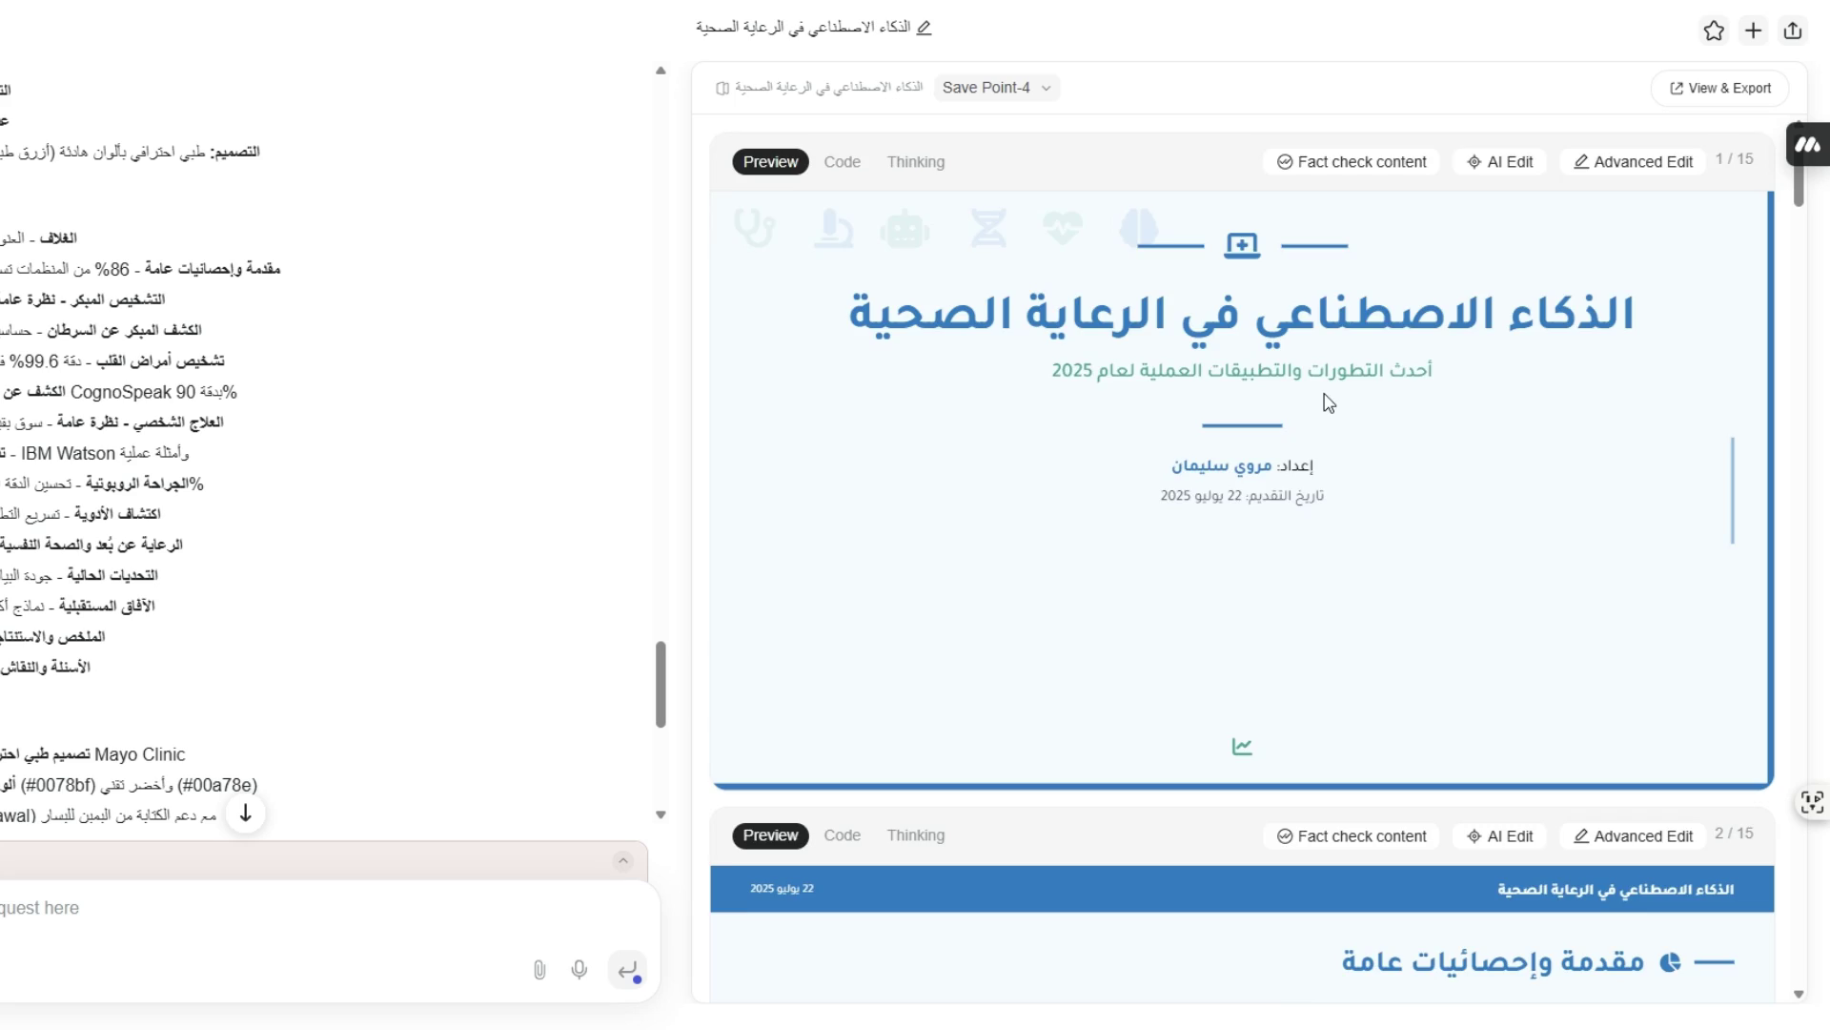
{"action": "scroll", "coordinate": [1325, 403], "scroll_direction": "down", "scroll_amount": 20}
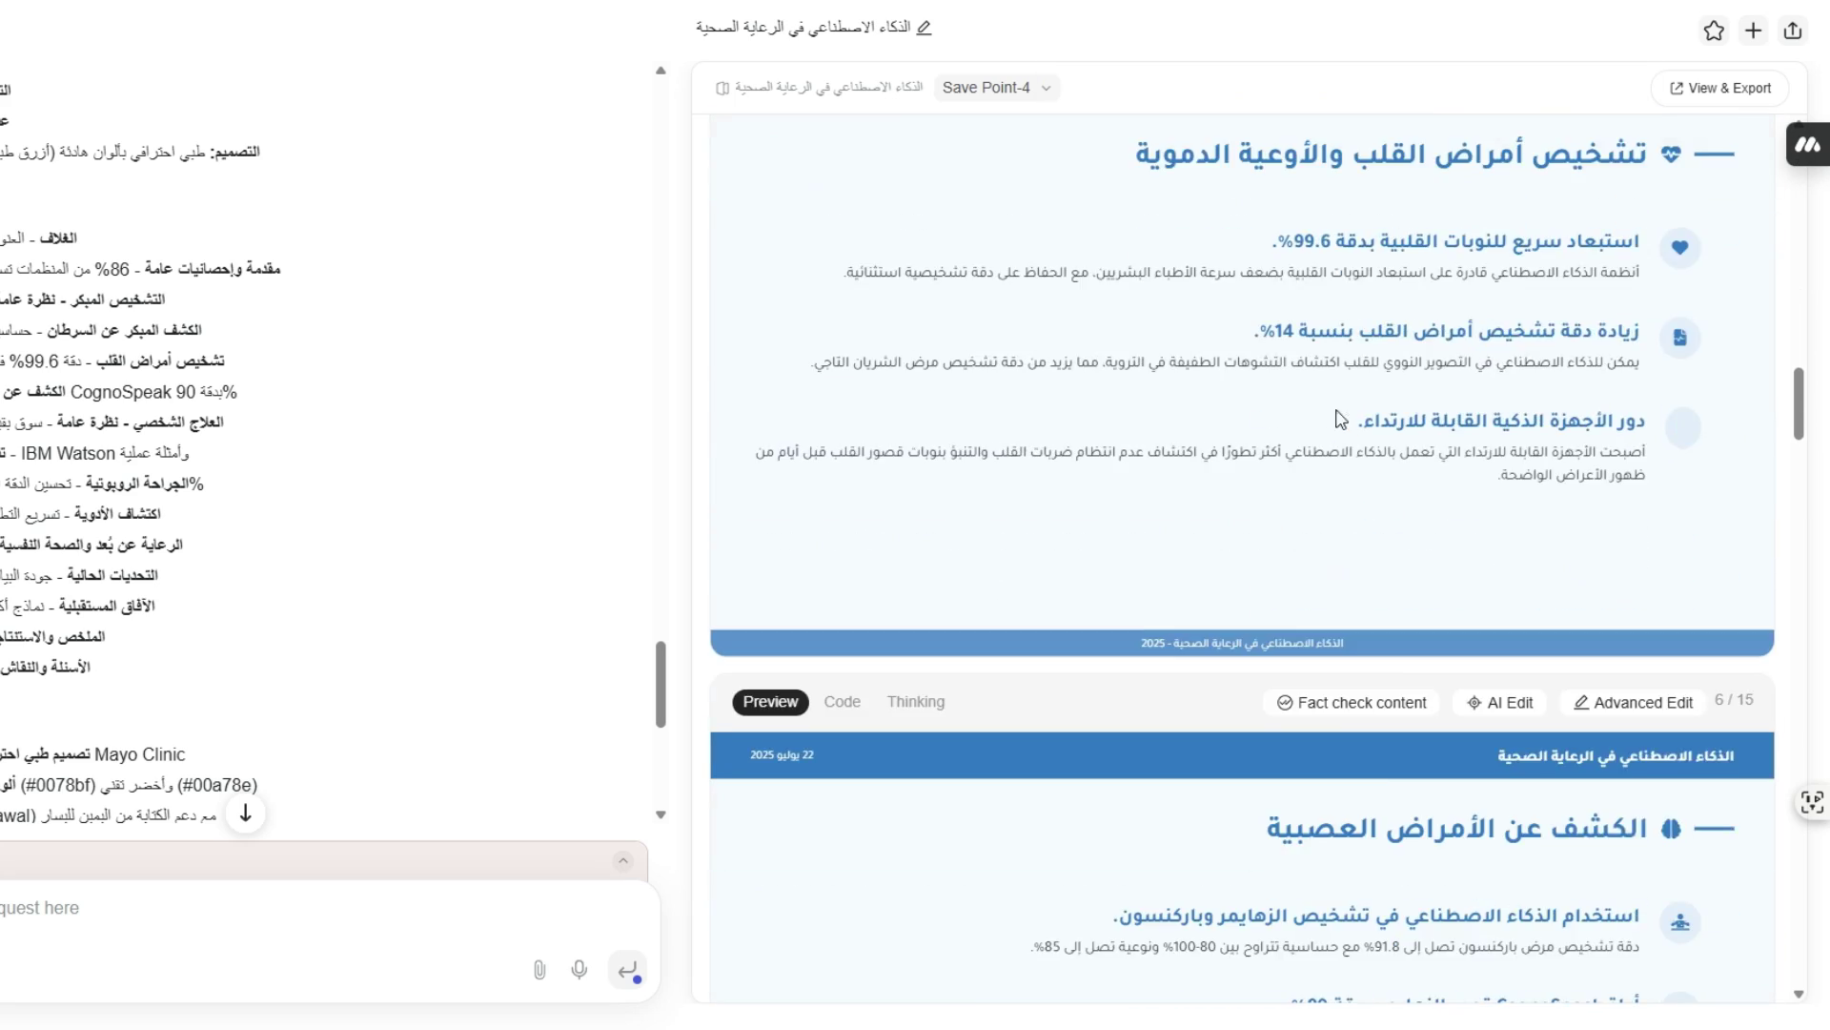
{"action": "scroll", "coordinate": [1396, 428], "scroll_direction": "down", "scroll_amount": 20}
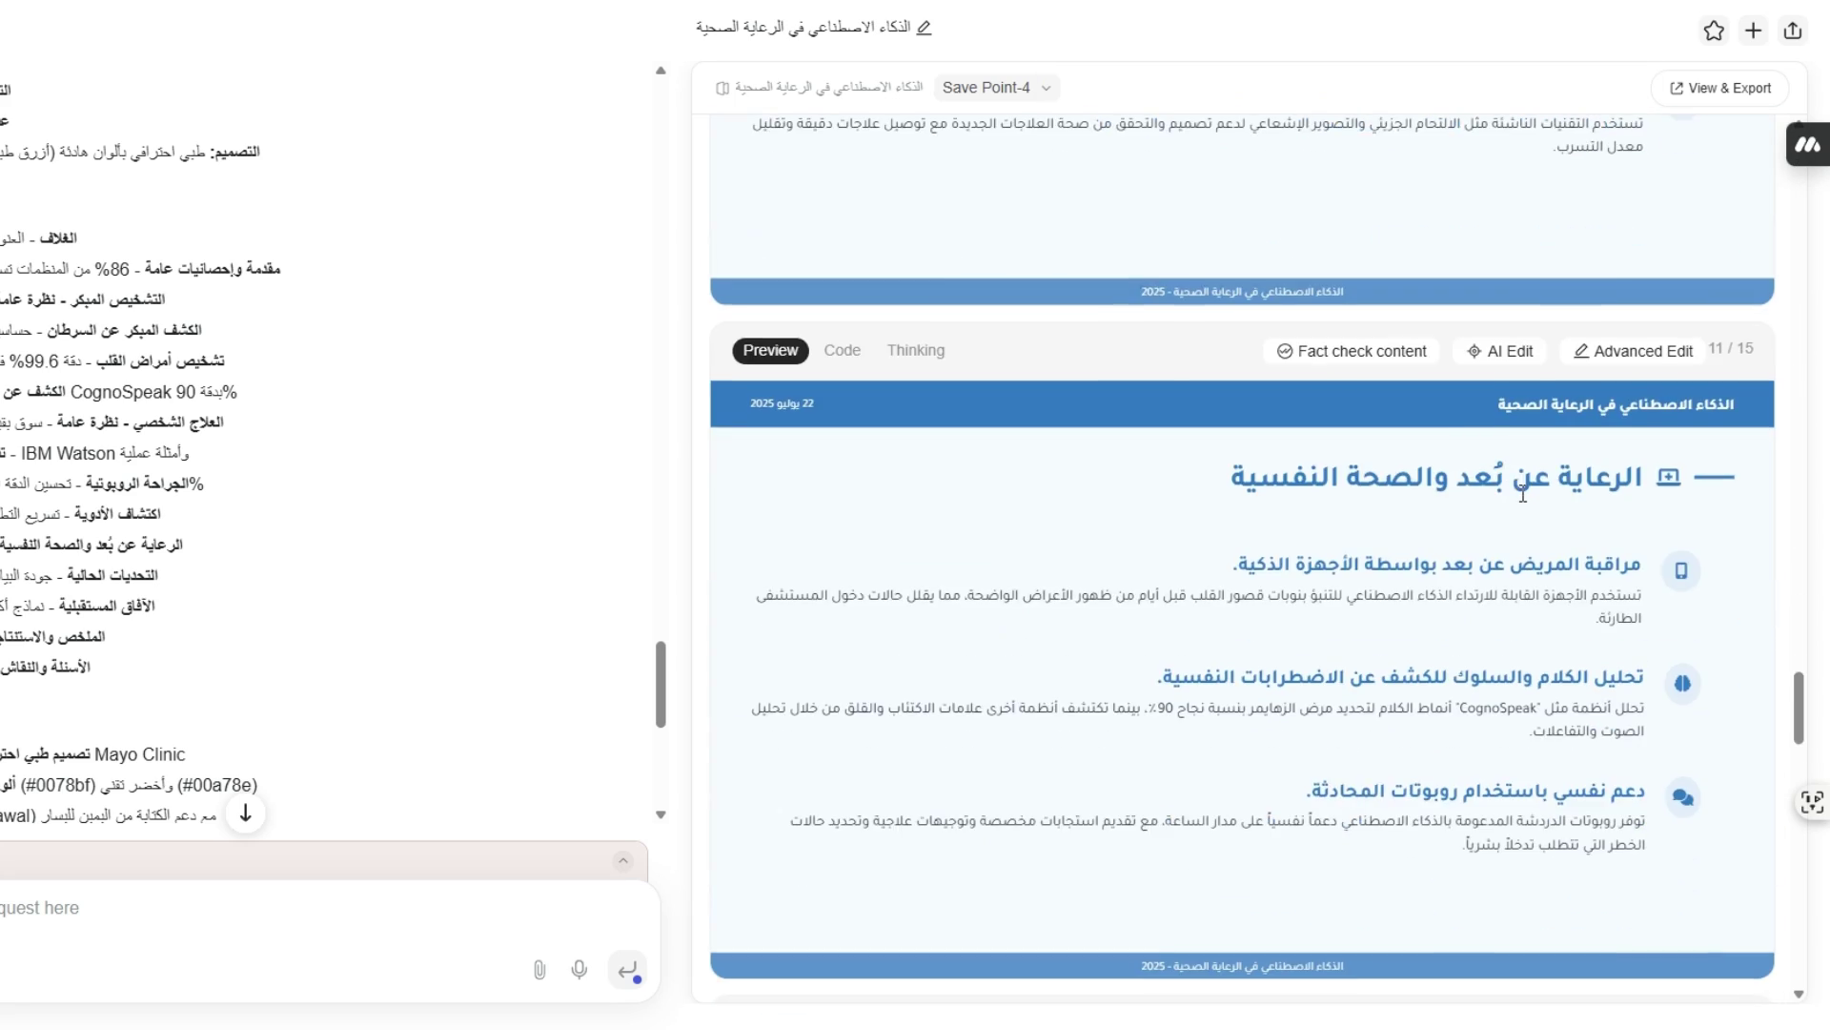
{"action": "scroll", "coordinate": [1492, 485], "scroll_direction": "down", "scroll_amount": 10}
{"action": "scroll", "coordinate": [353, 722], "scroll_direction": "down", "scroll_amount": 7}
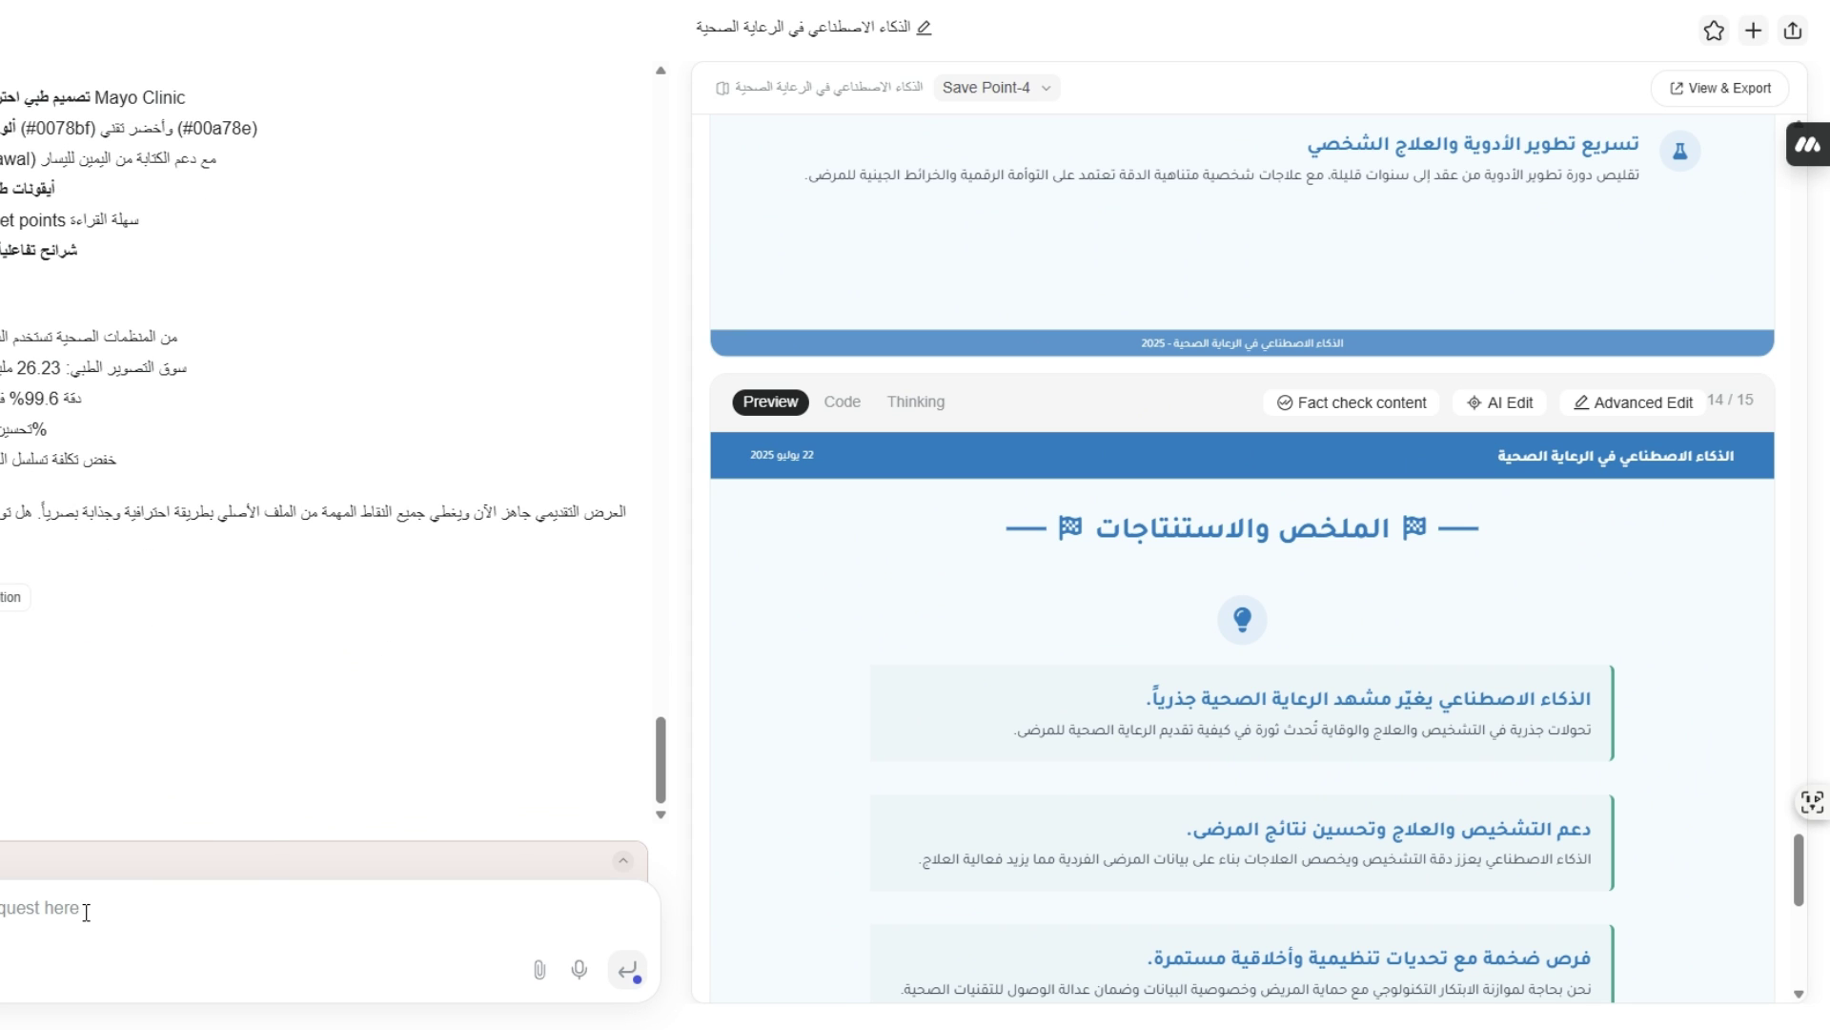
{"action": "scroll", "coordinate": [817, 717], "scroll_direction": "down", "scroll_amount": 3}
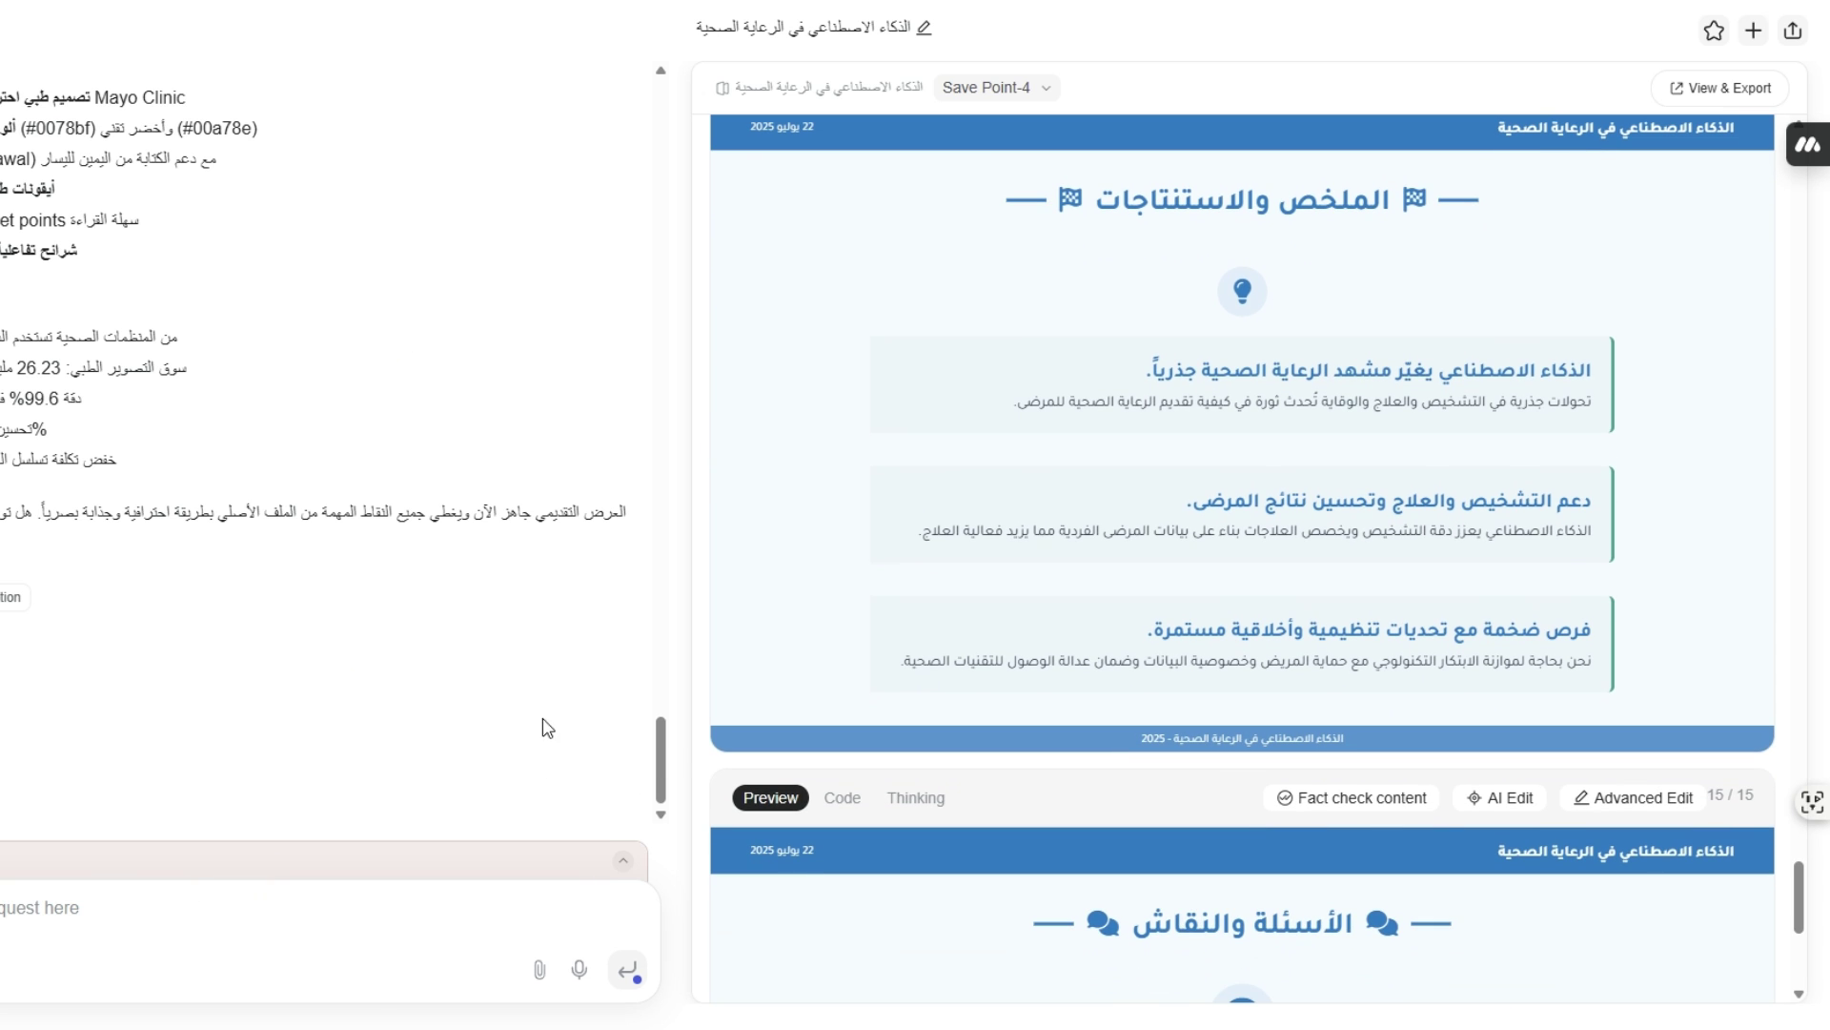
{"action": "scroll", "coordinate": [727, 531], "scroll_direction": "down", "scroll_amount": 4}
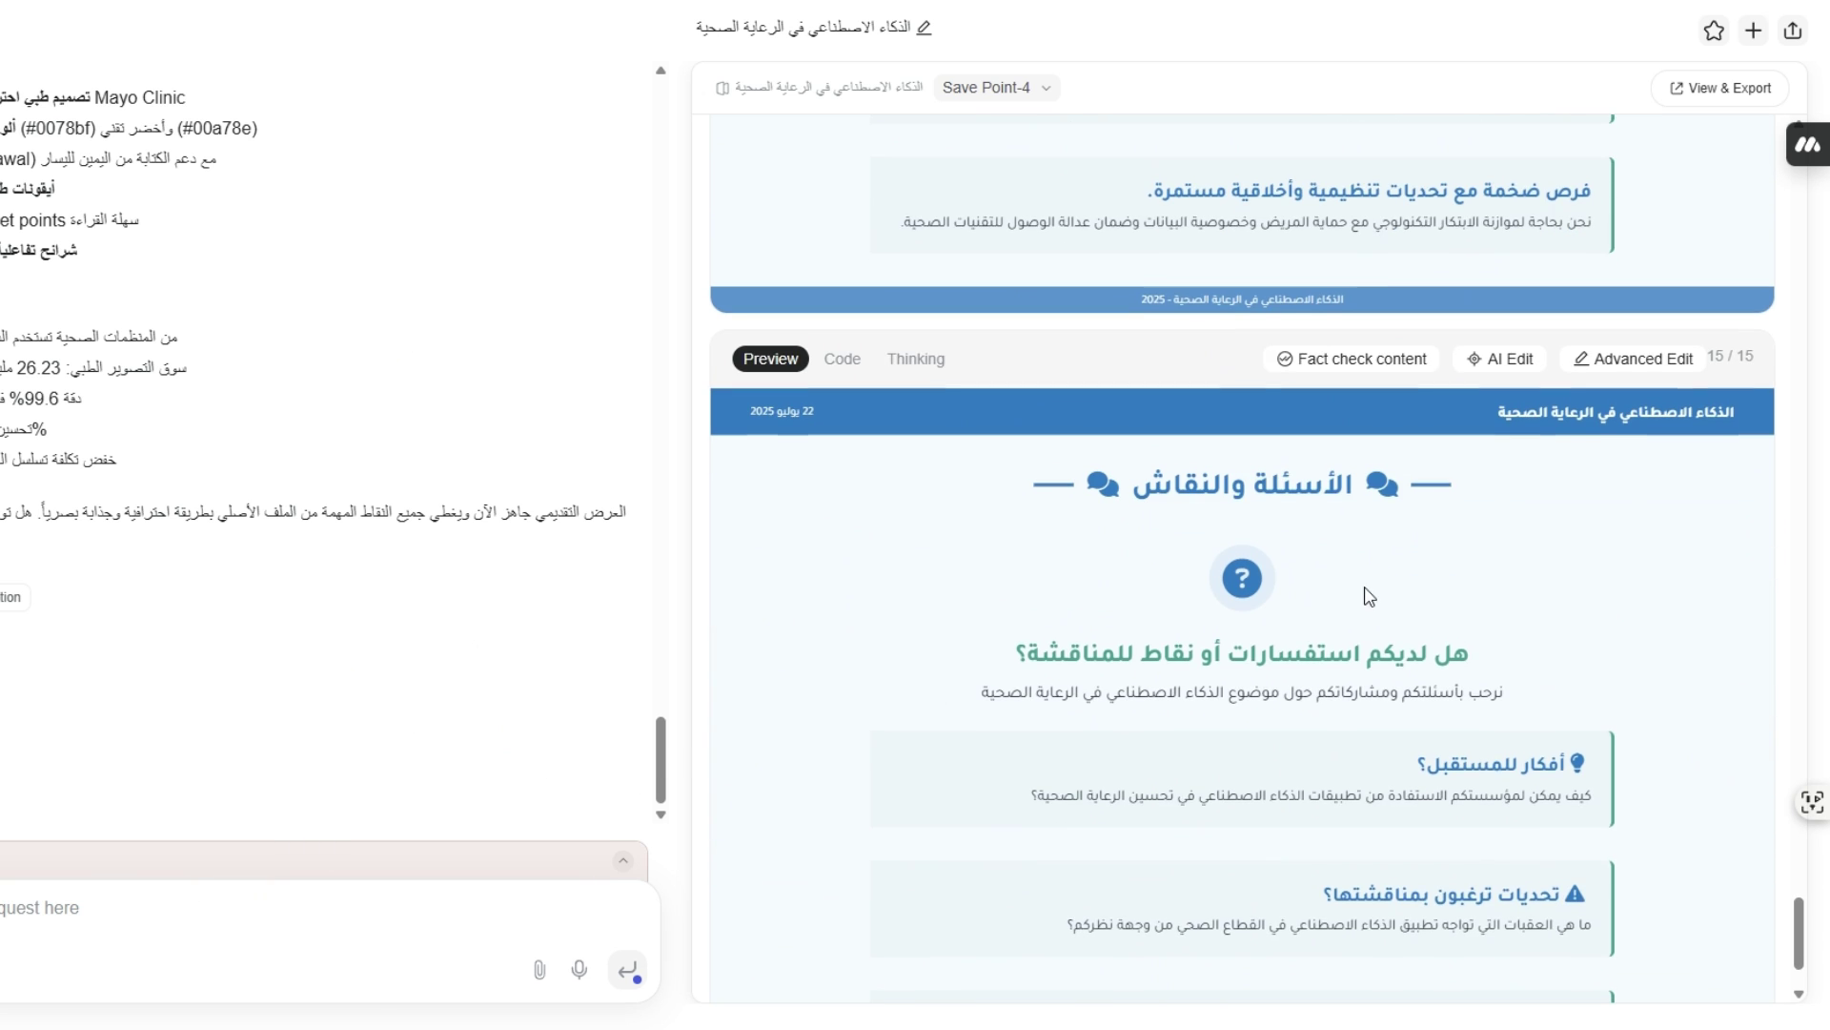
{"action": "scroll", "coordinate": [1368, 596], "scroll_direction": "down", "scroll_amount": 2}
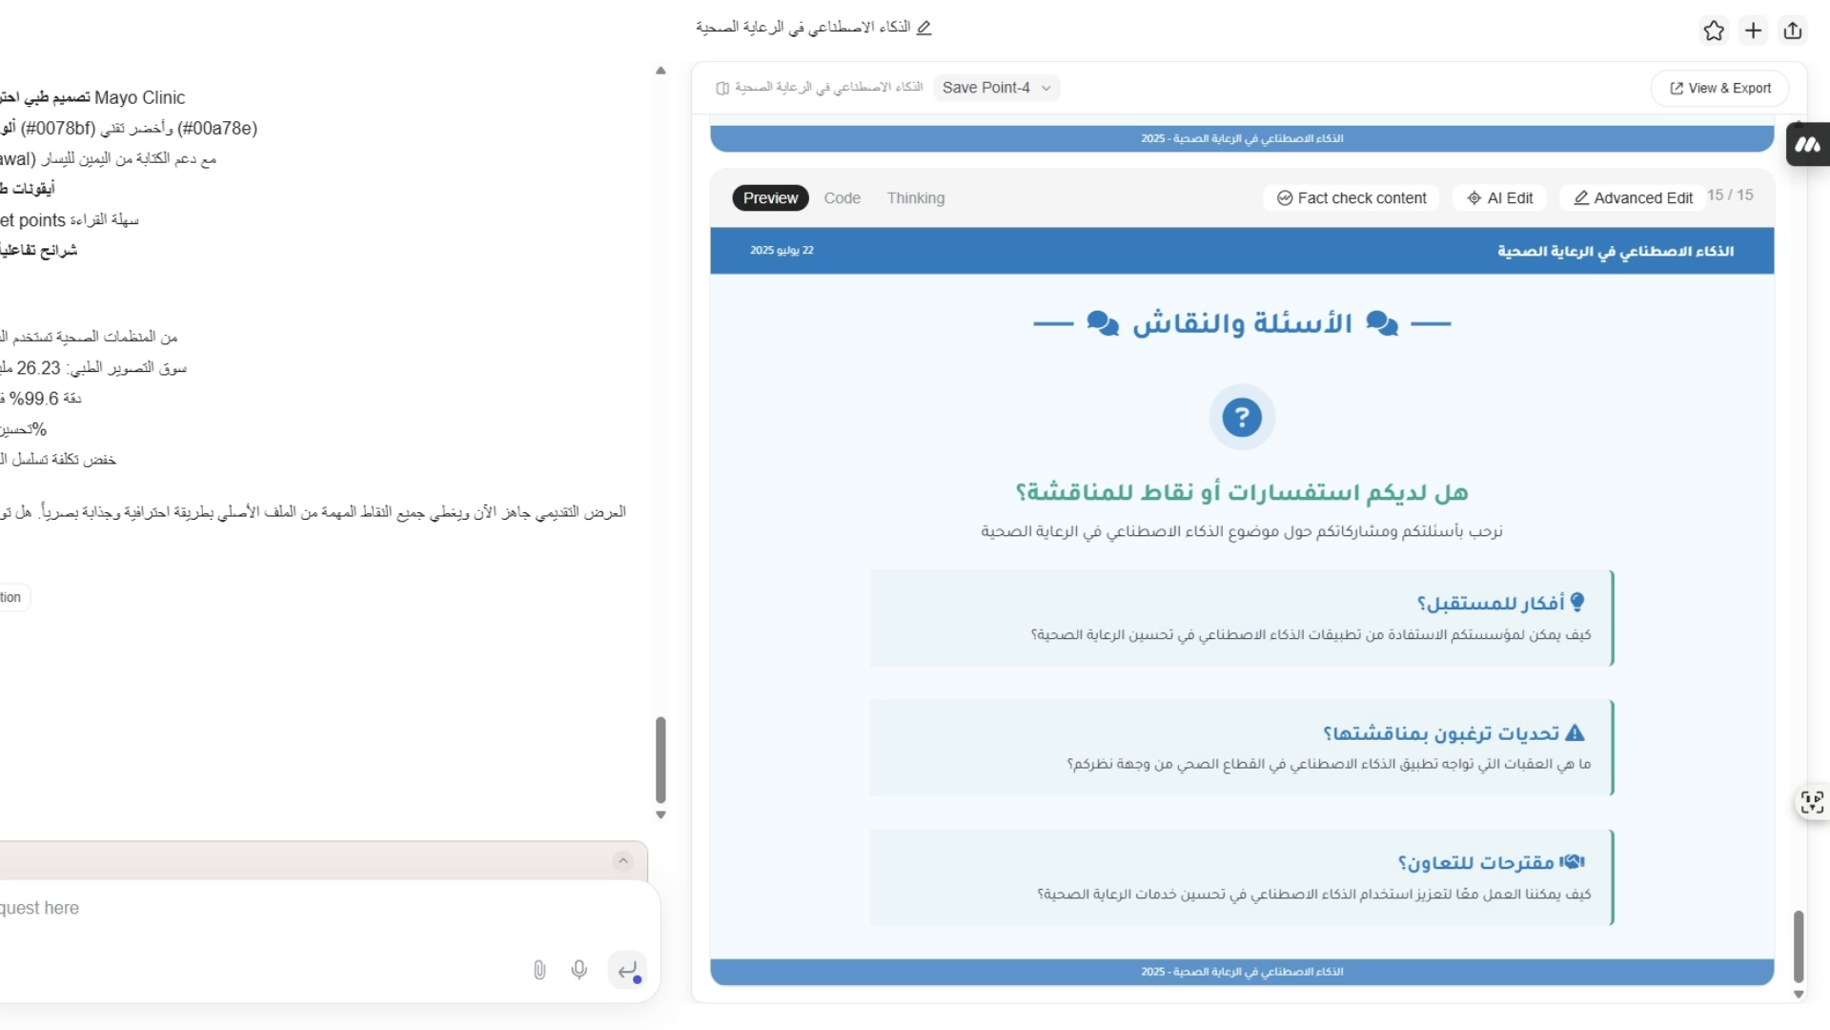
{"action": "scroll", "coordinate": [1491, 360], "scroll_direction": "up", "scroll_amount": 15}
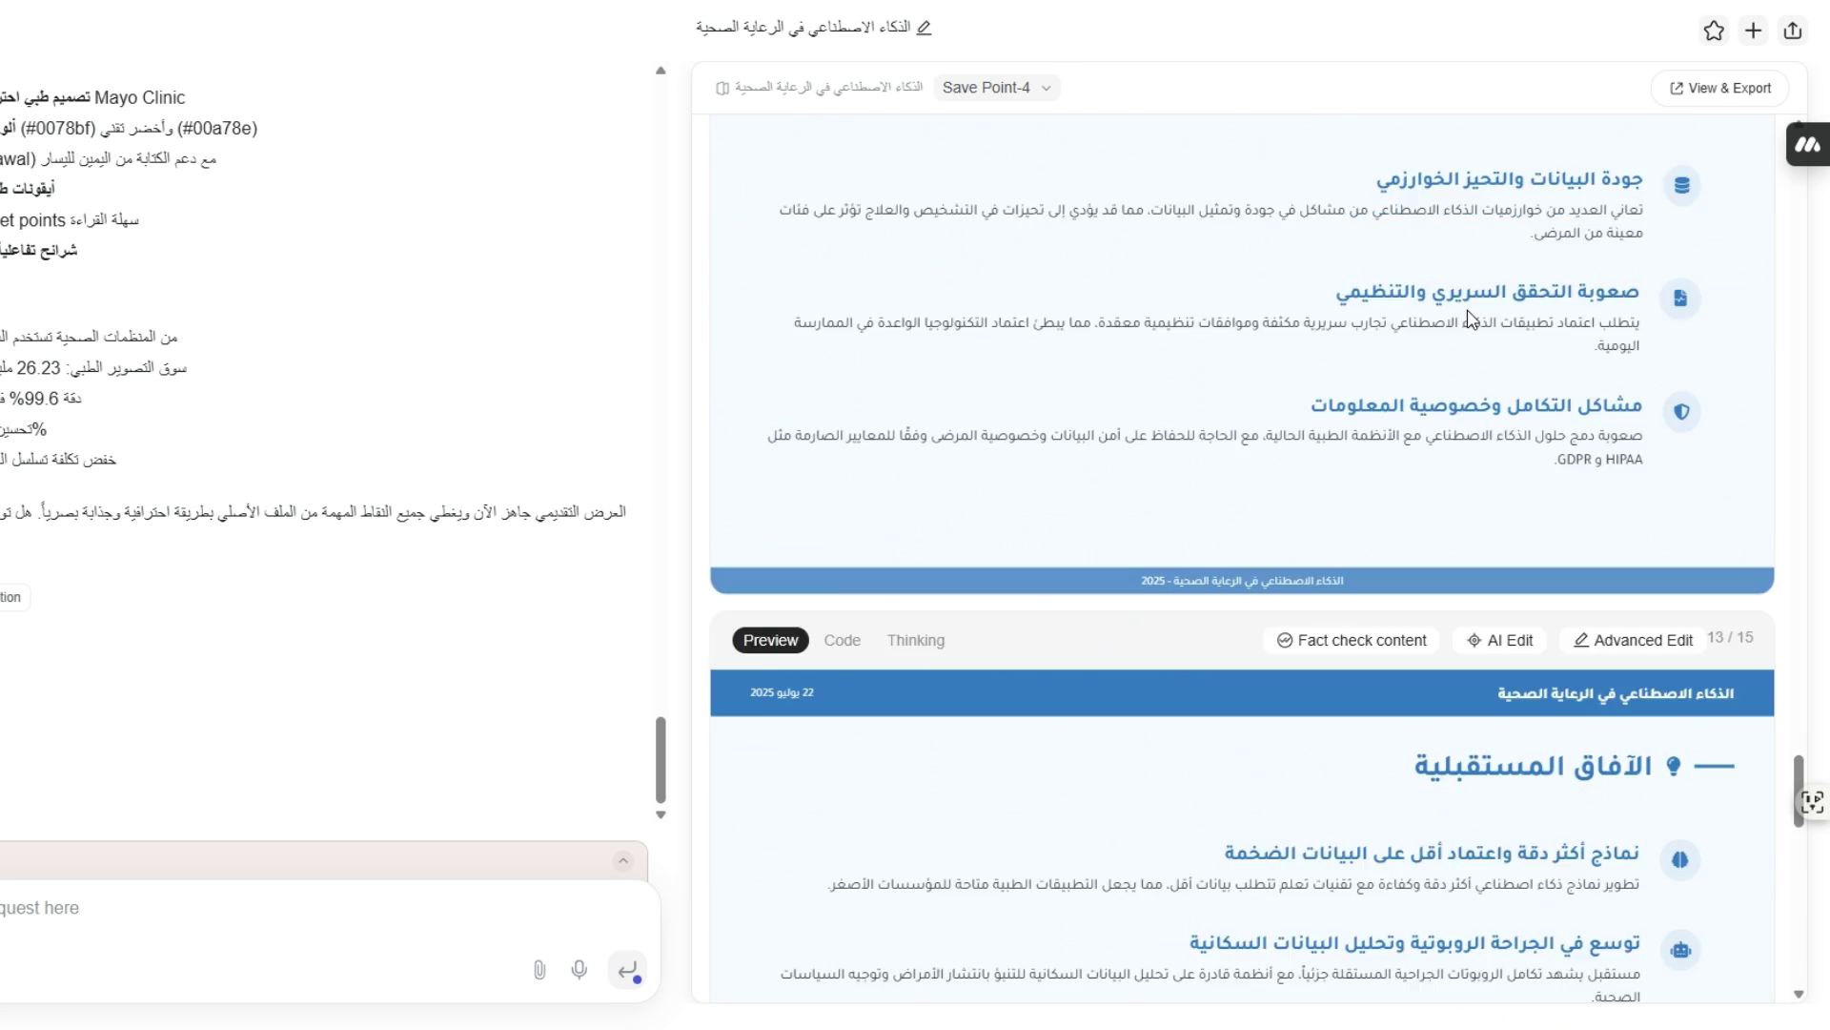
Use AI Edit on the cover slide's main title to change its text to "الذكاء الإصطناعي واستخدامه في القطاع الصحي" and preview the slide
{"action": "left_click_drag", "start_coordinate": [1799, 748], "coordinate": [1799, 167]}
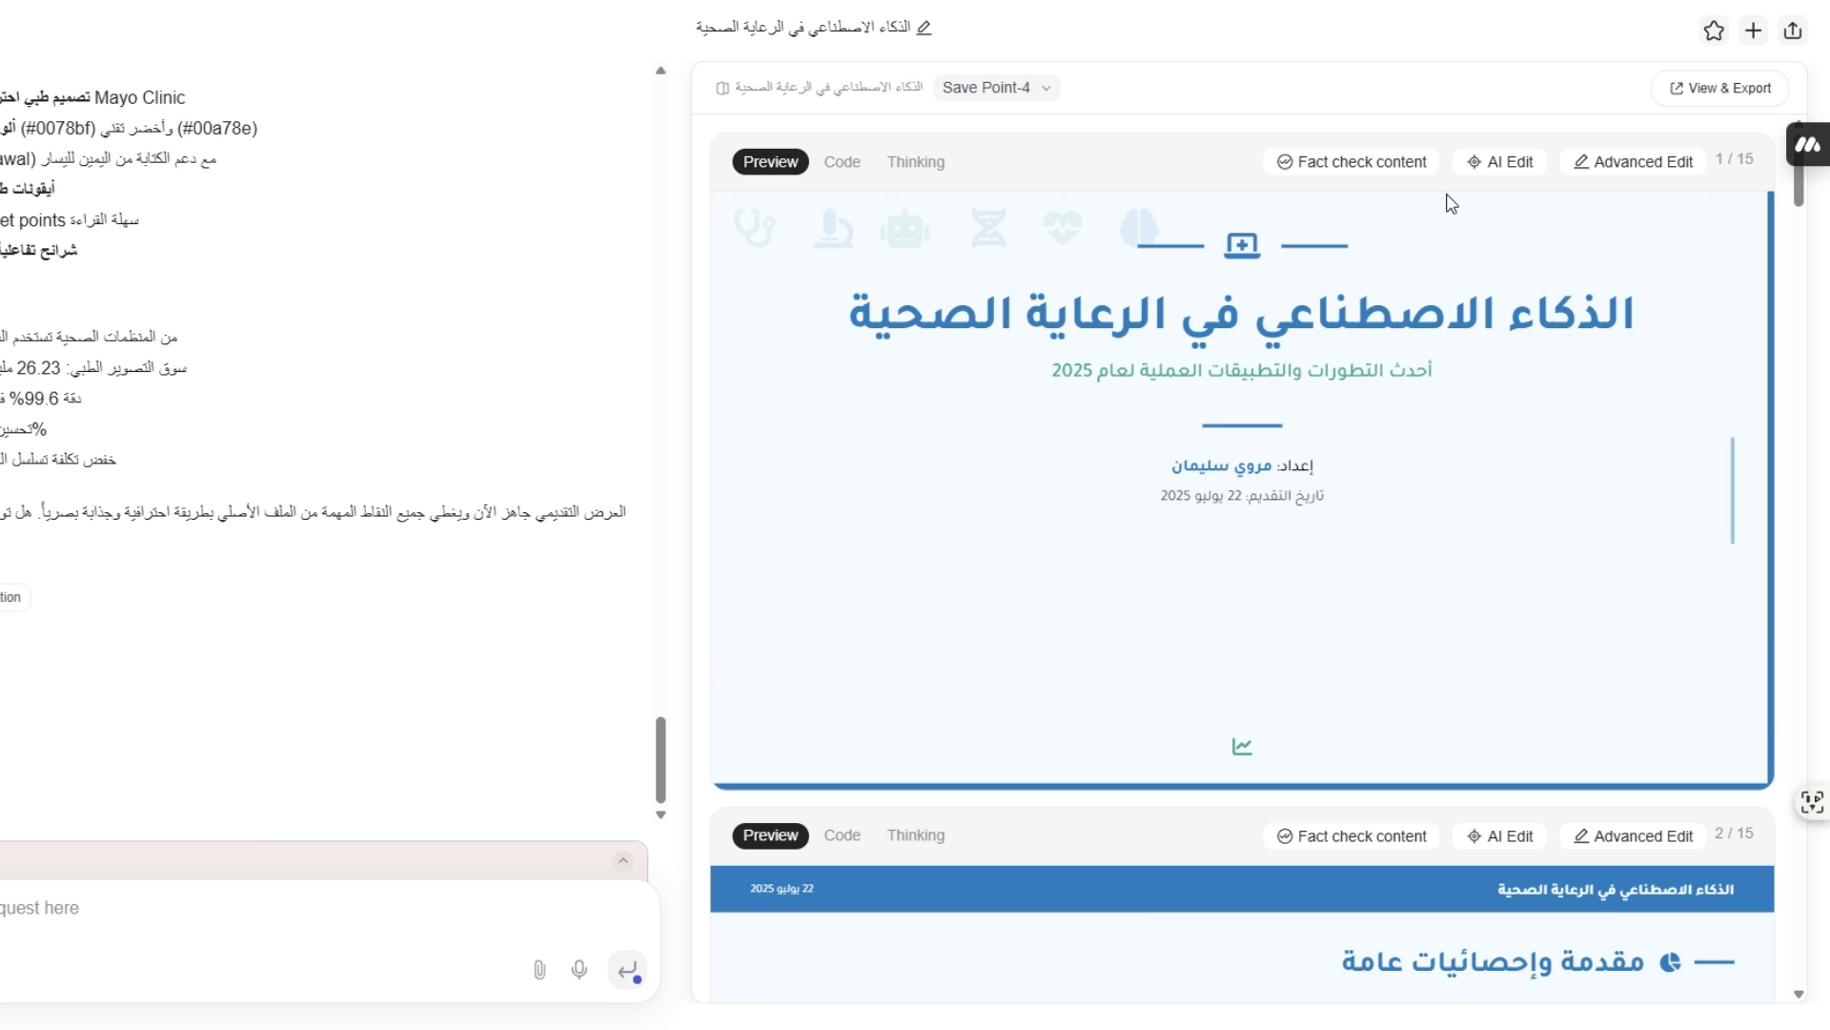
{"action": "left_click", "coordinate": [1498, 172]}
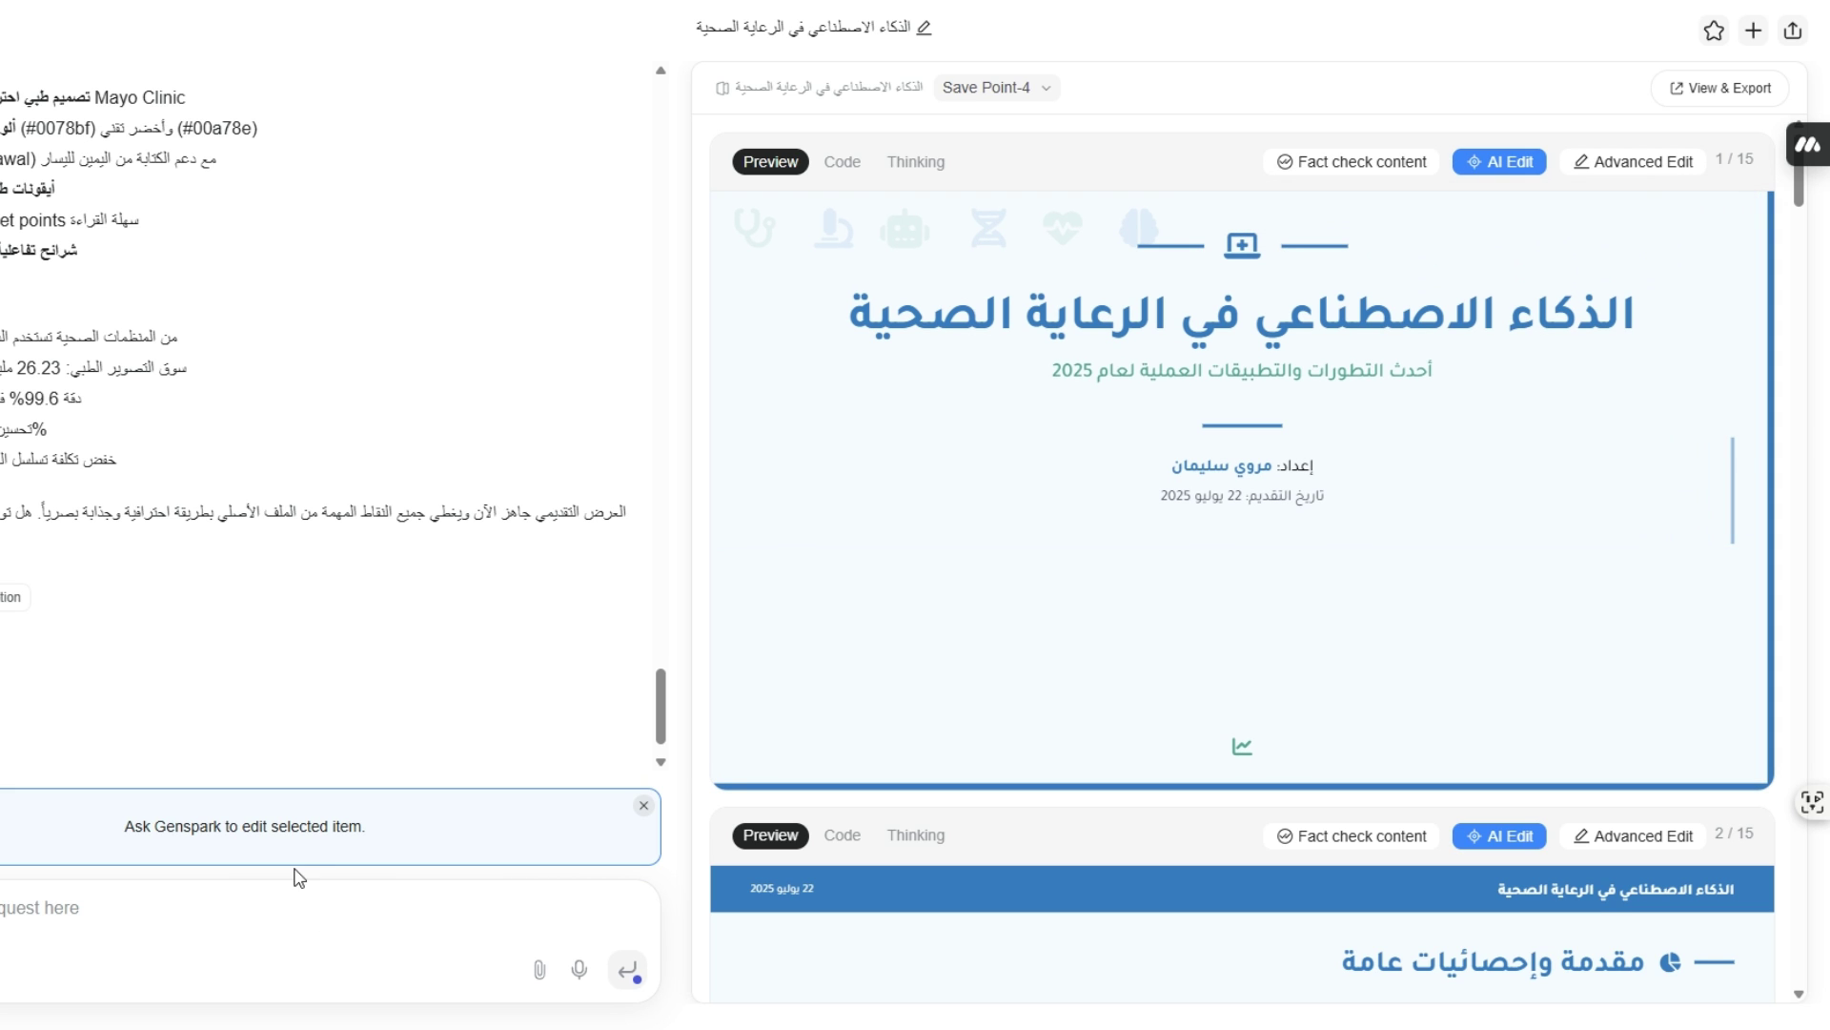
{"action": "left_click", "coordinate": [1187, 350]}
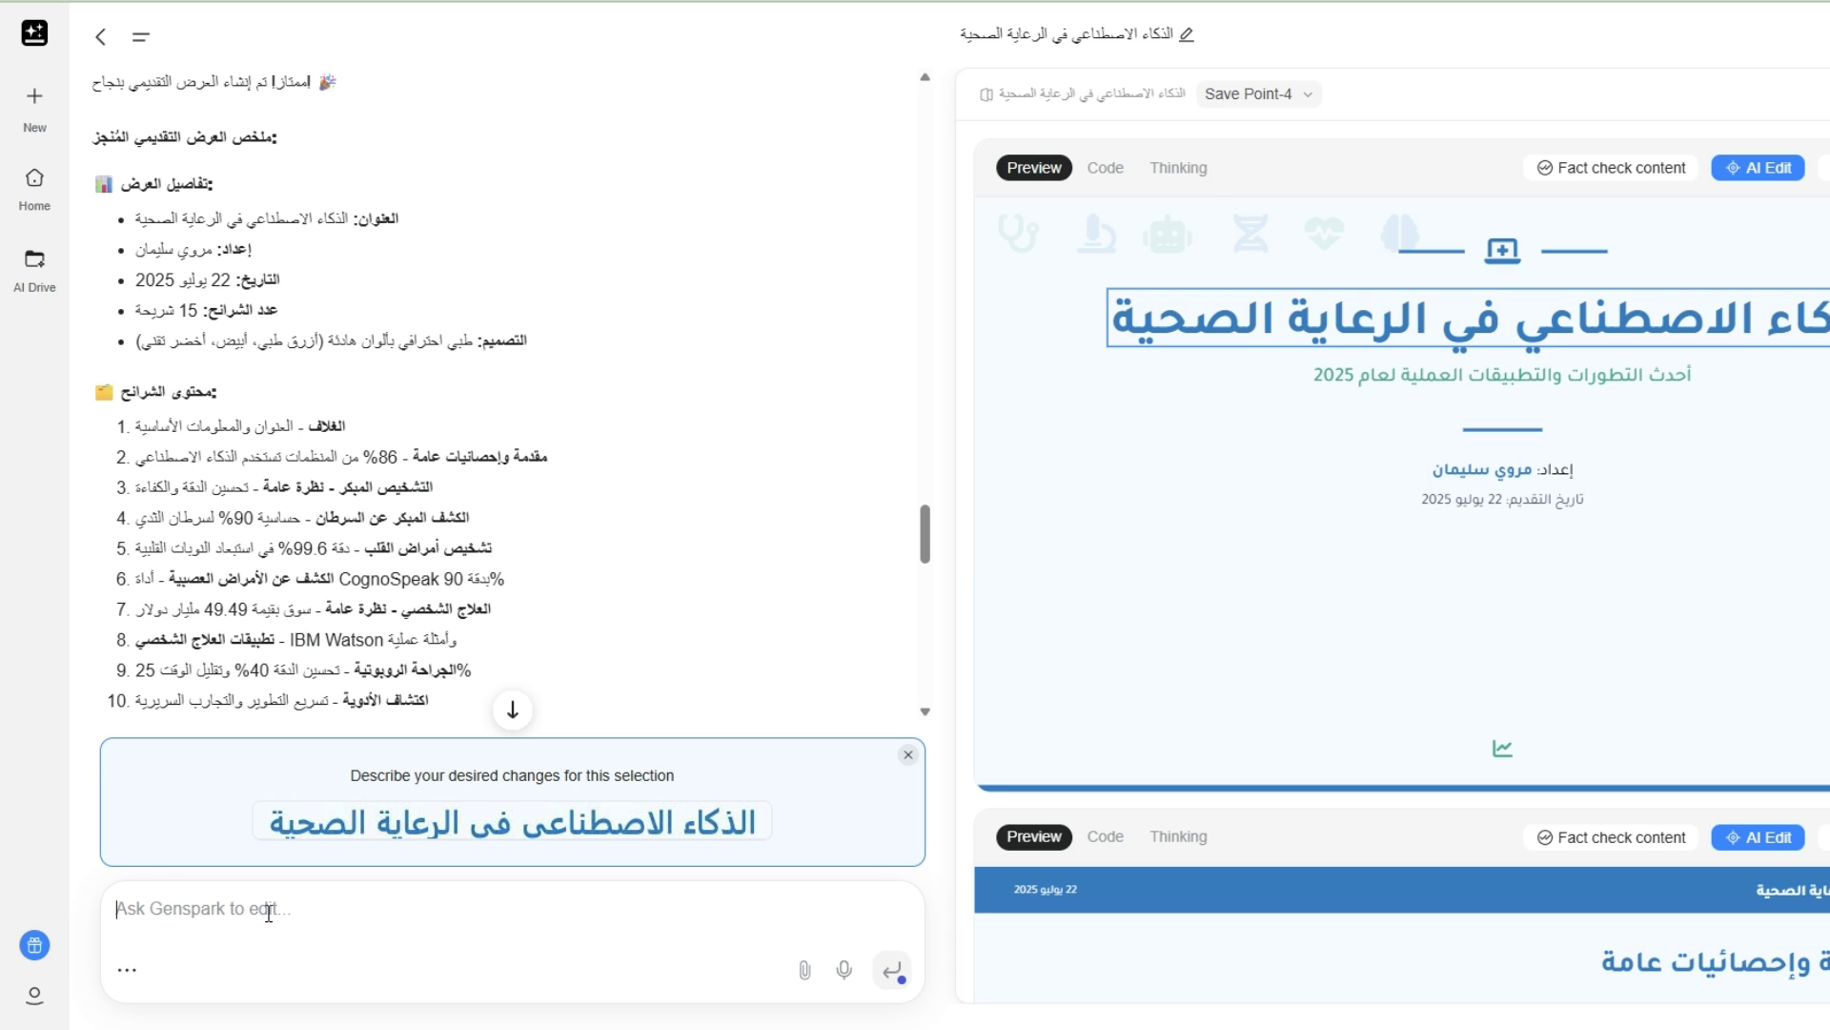
{"action": "type", "text": "أ"}
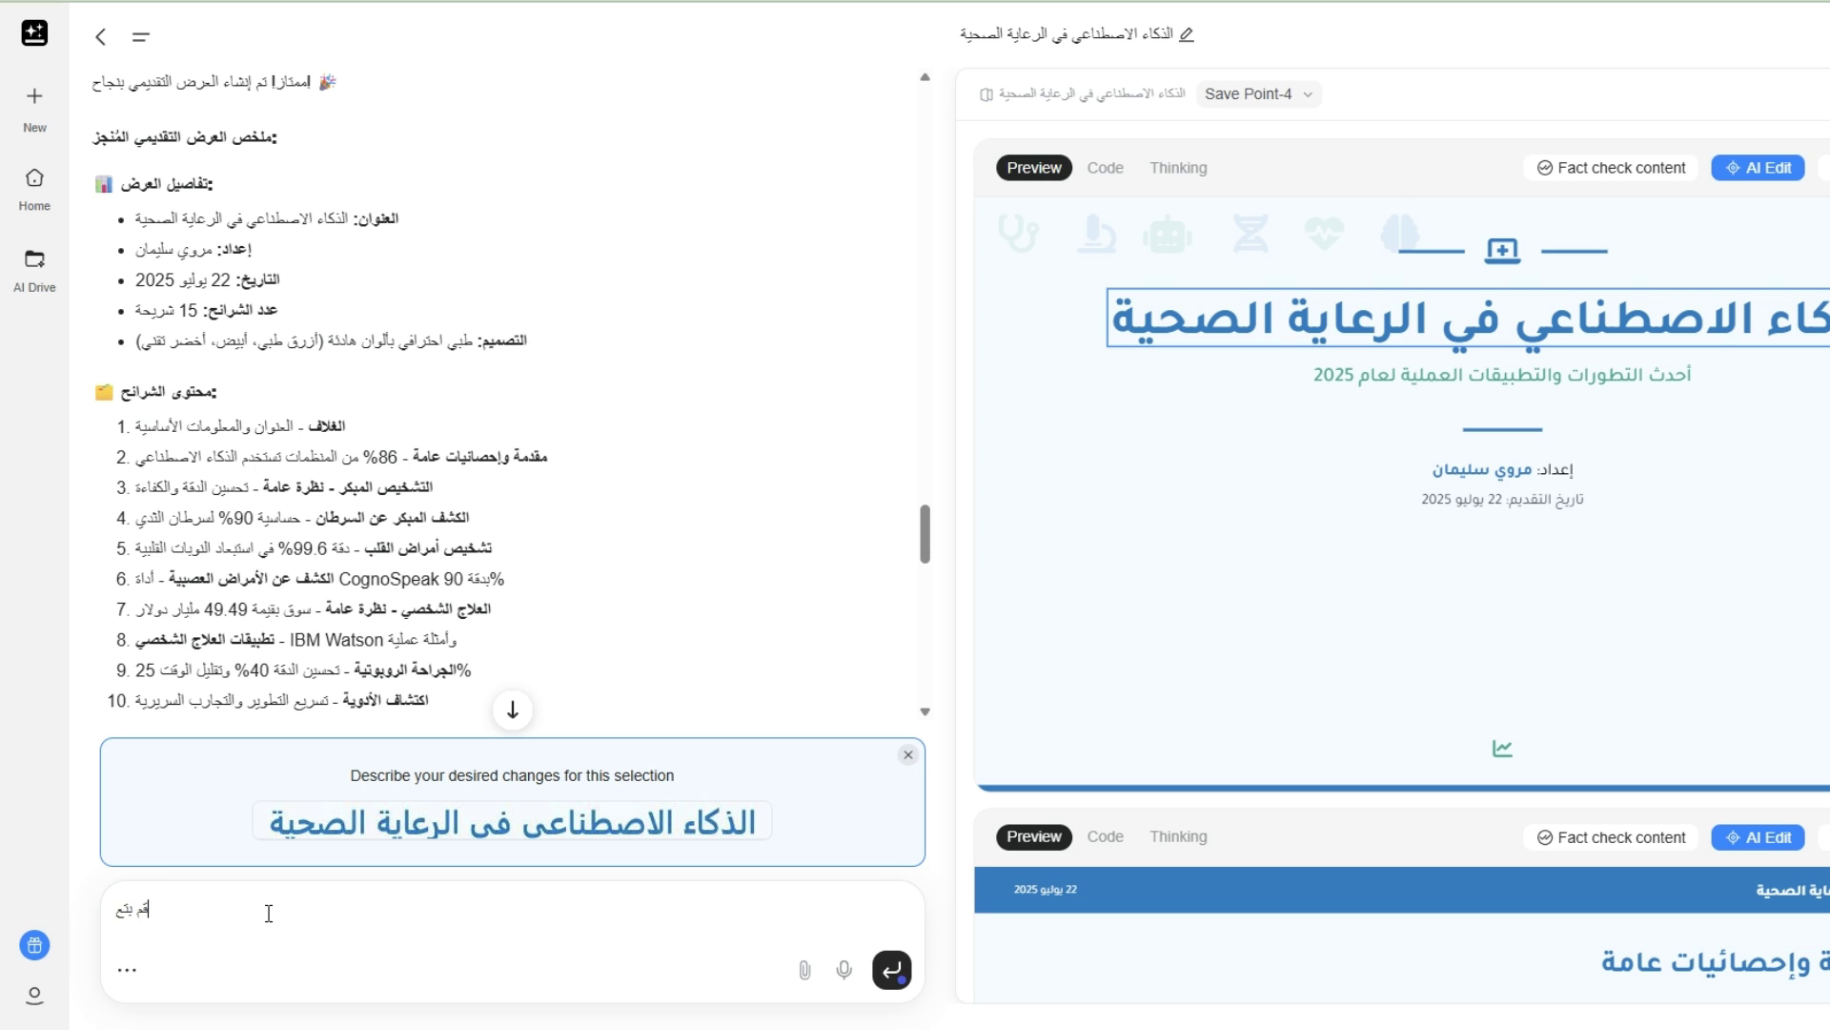
{"action": "type", "text": "م بتغيير النص الي الذكاء الإصطناعي واس"}
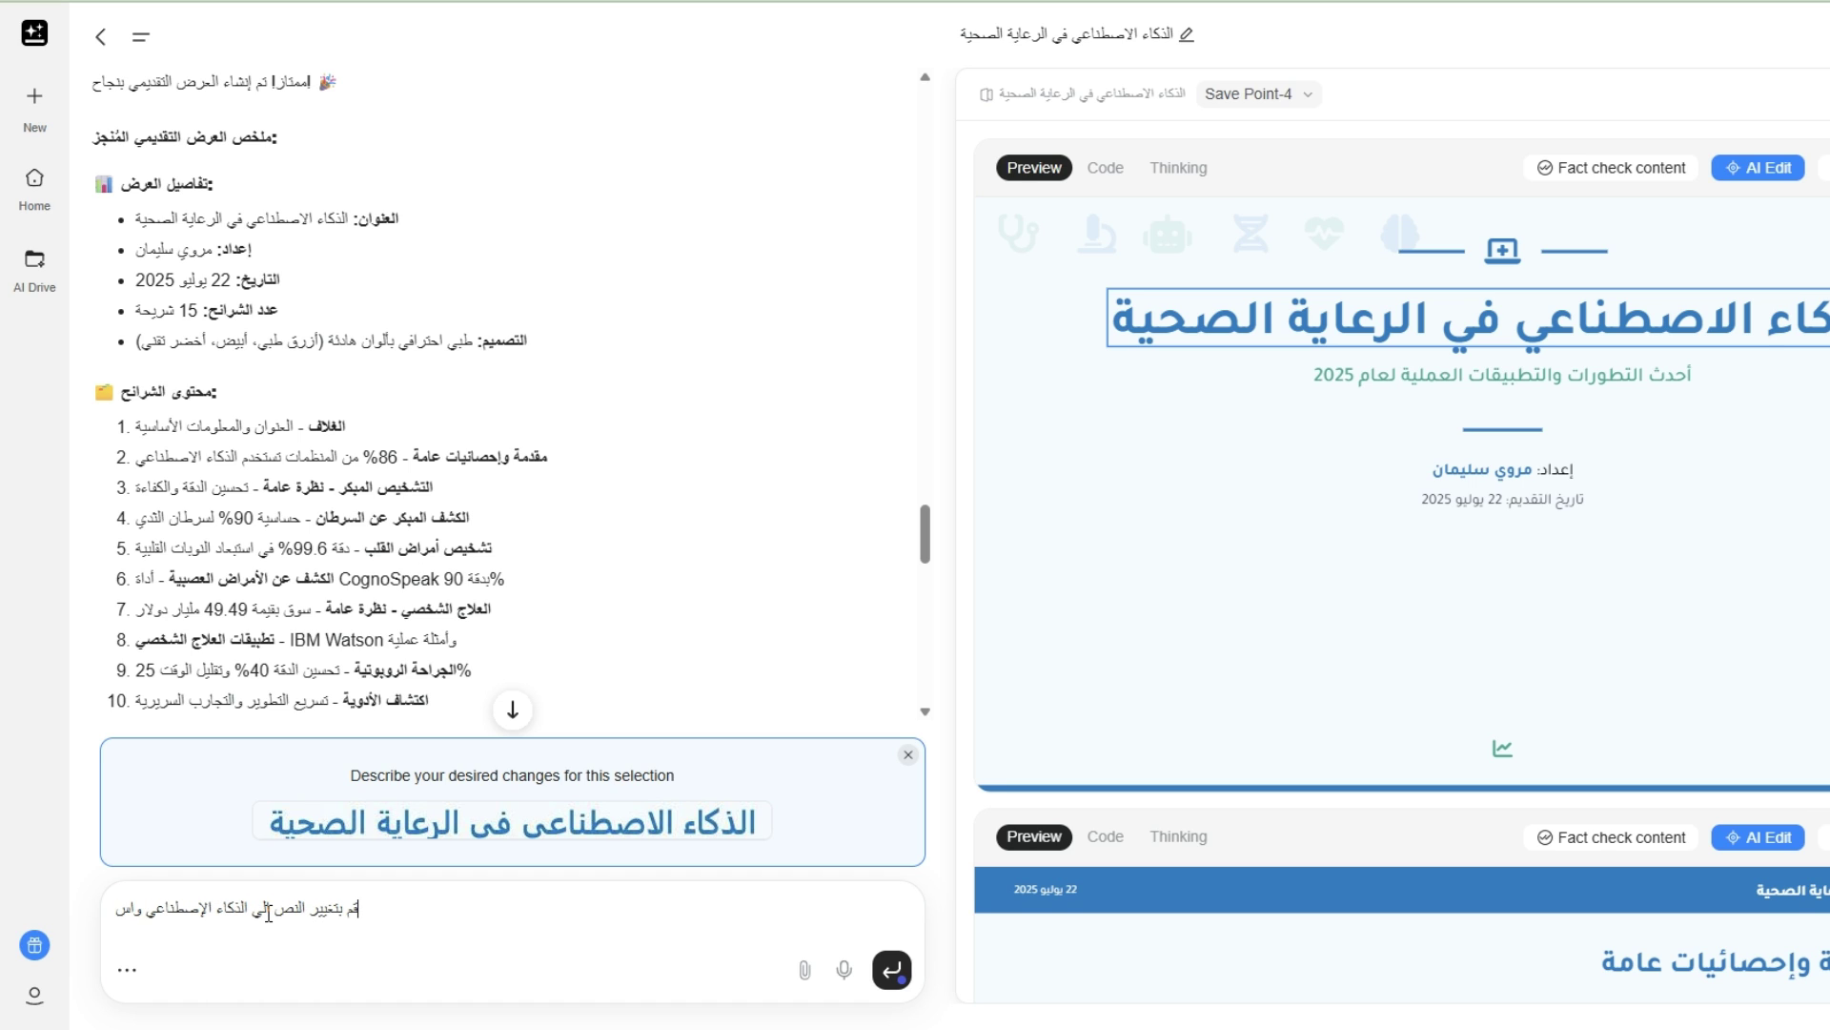
{"action": "type", "text": "تخدامه"}
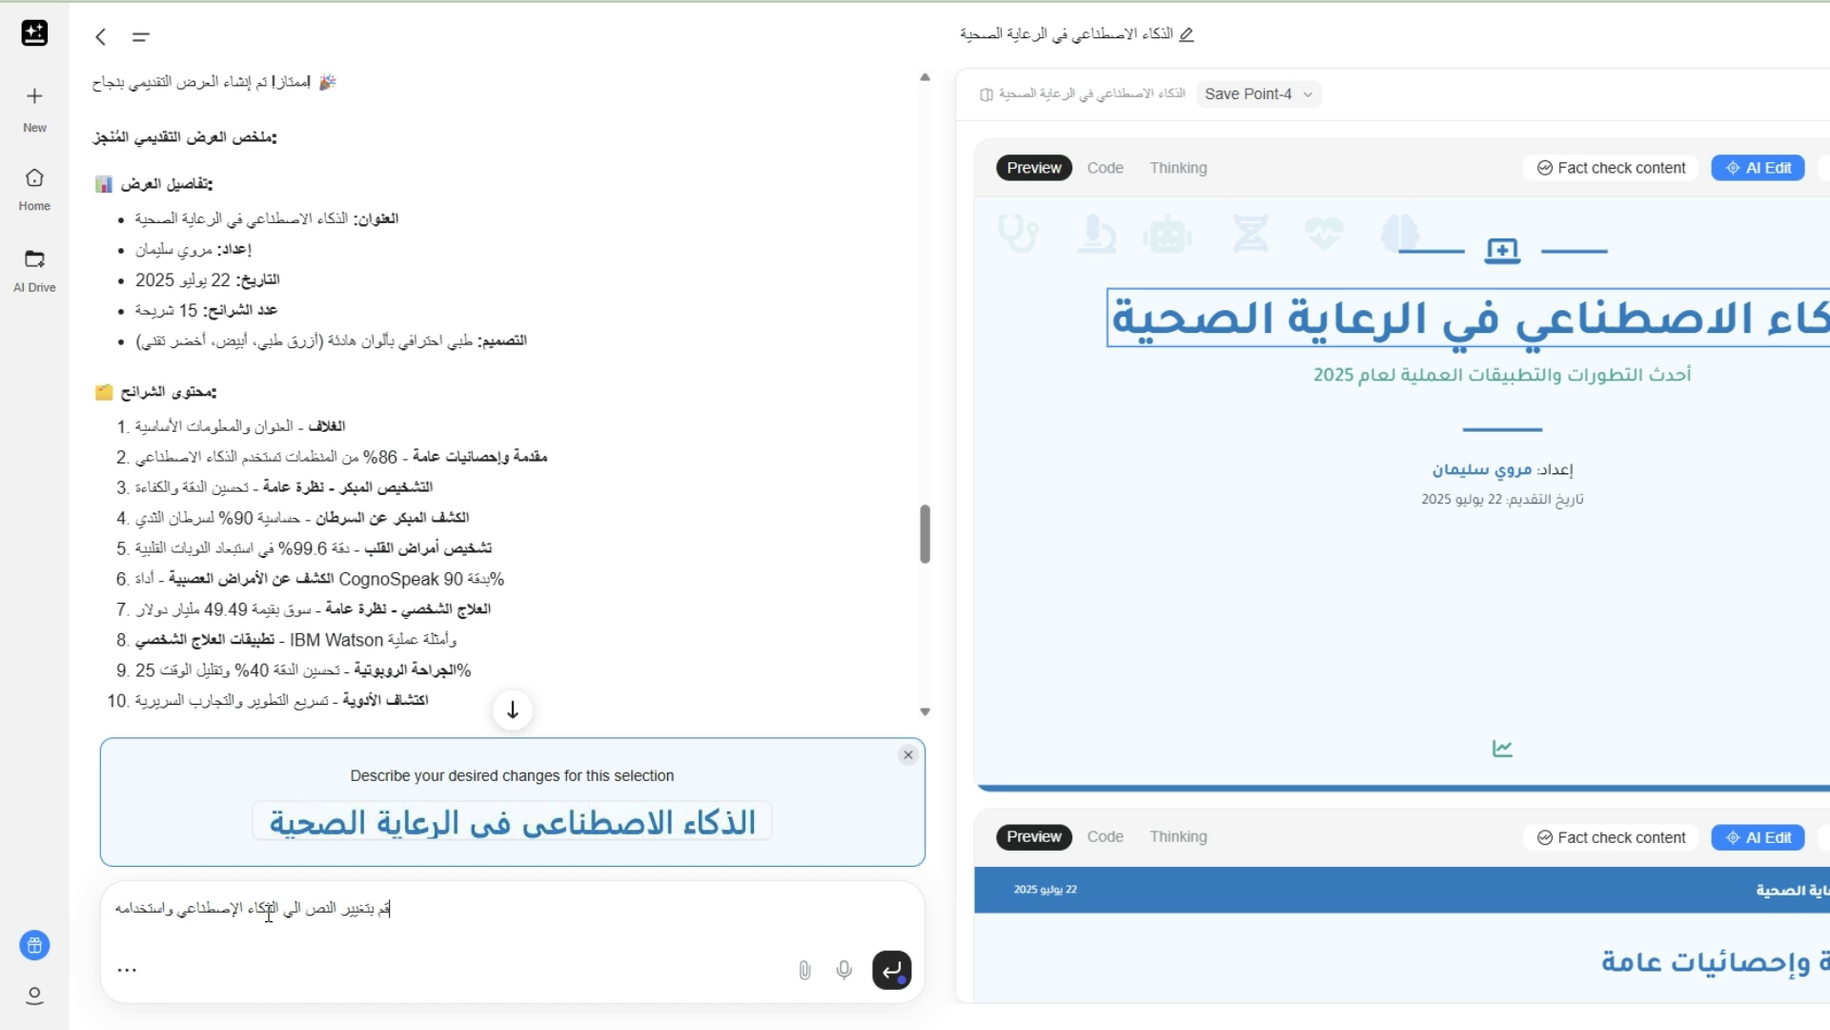
{"action": "type", "text": " في العرض"}
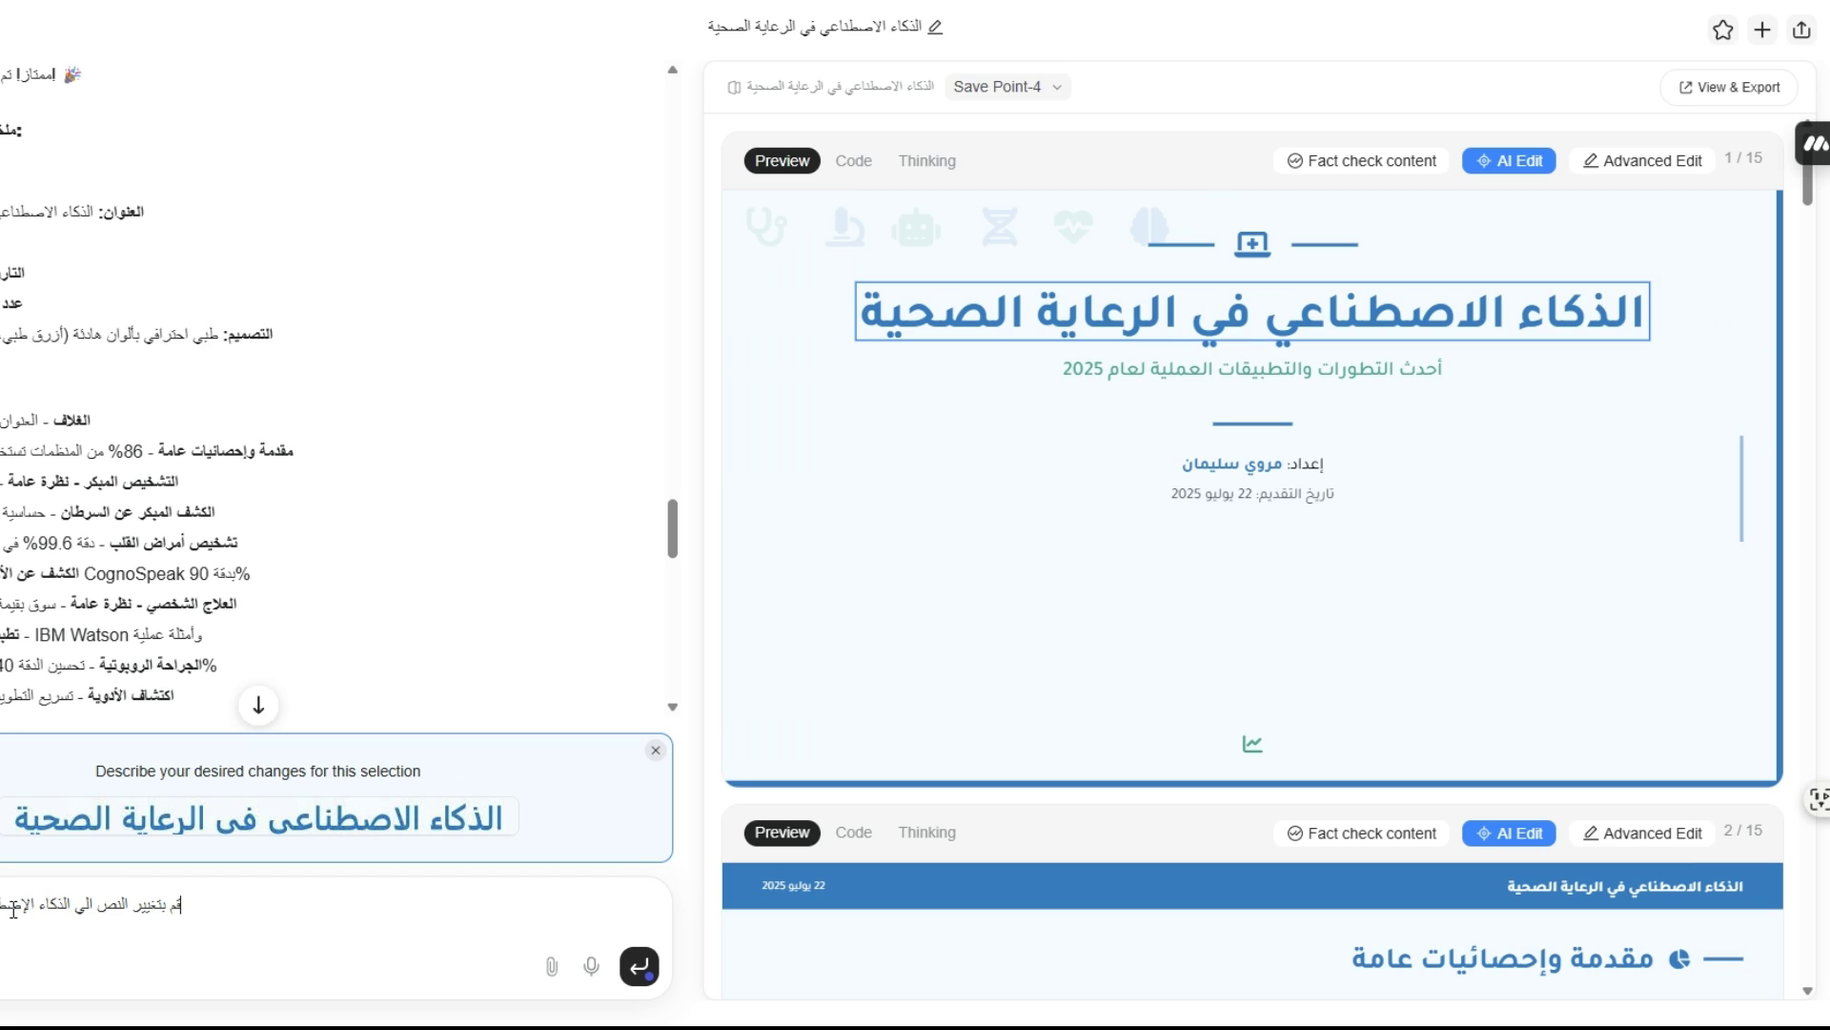
{"action": "type", "text": " التقديمي"}
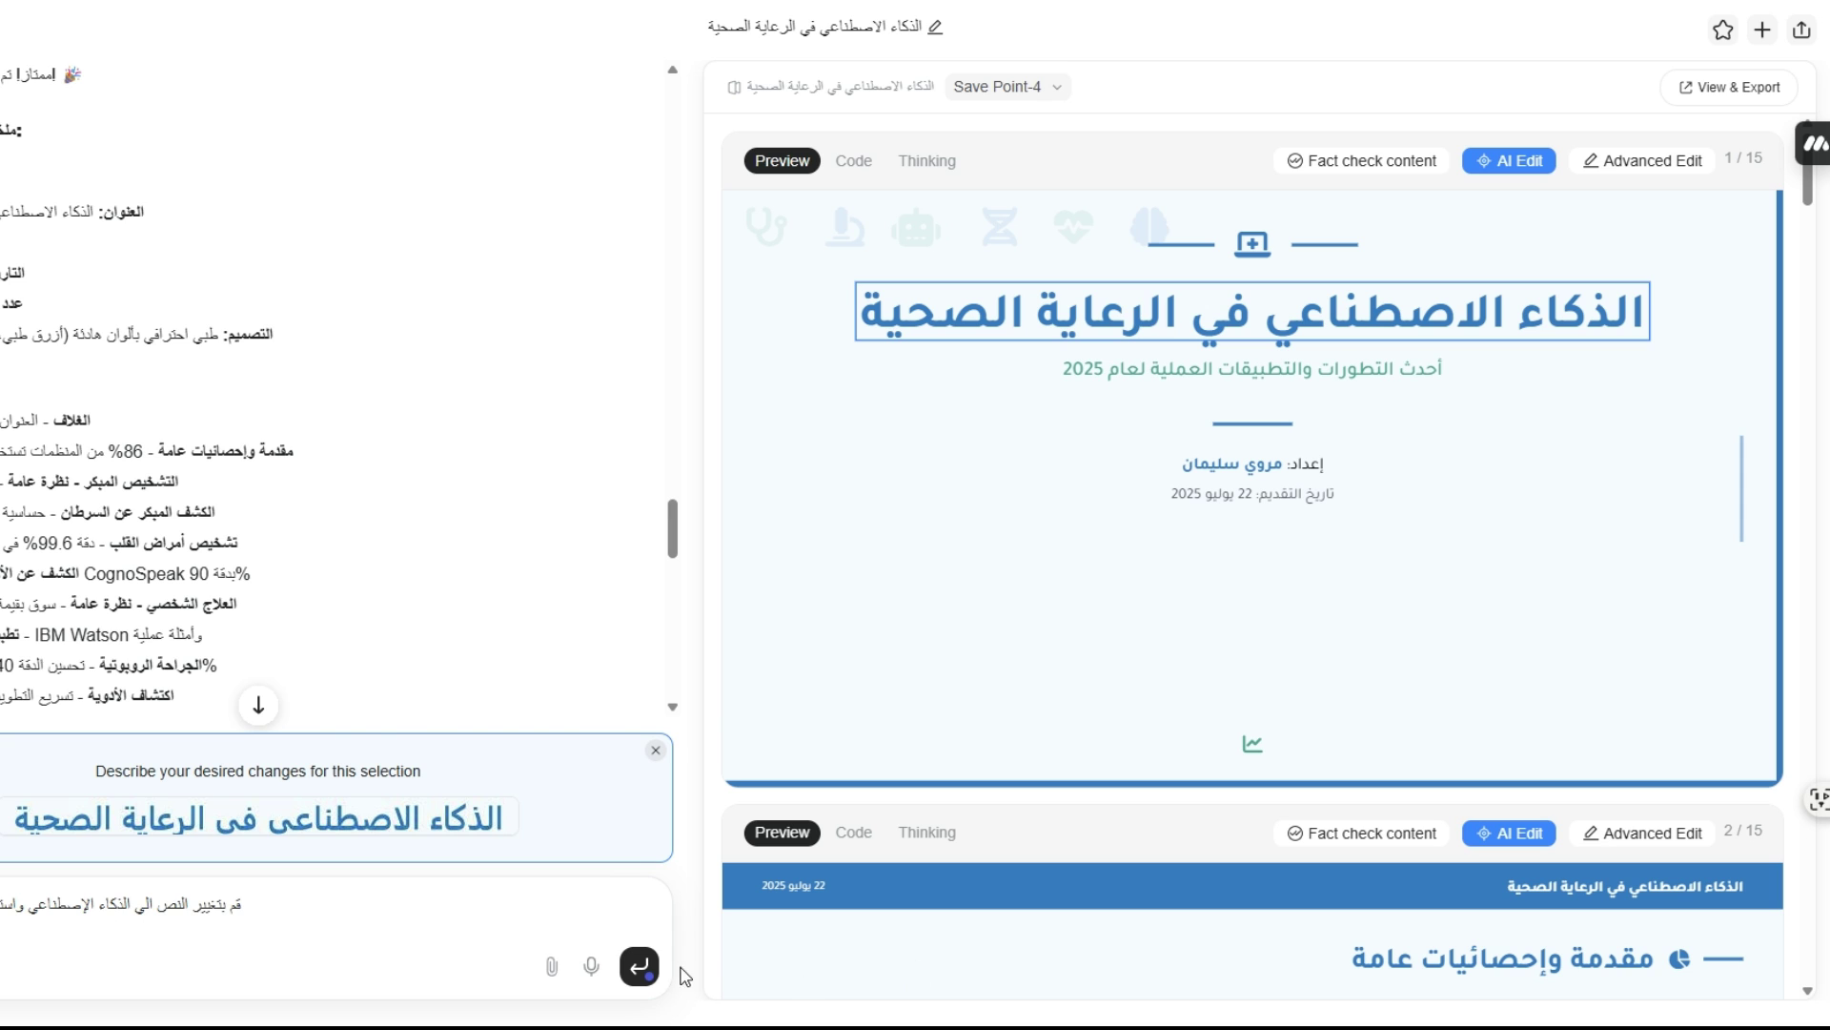
{"action": "left_click", "coordinate": [638, 965]}
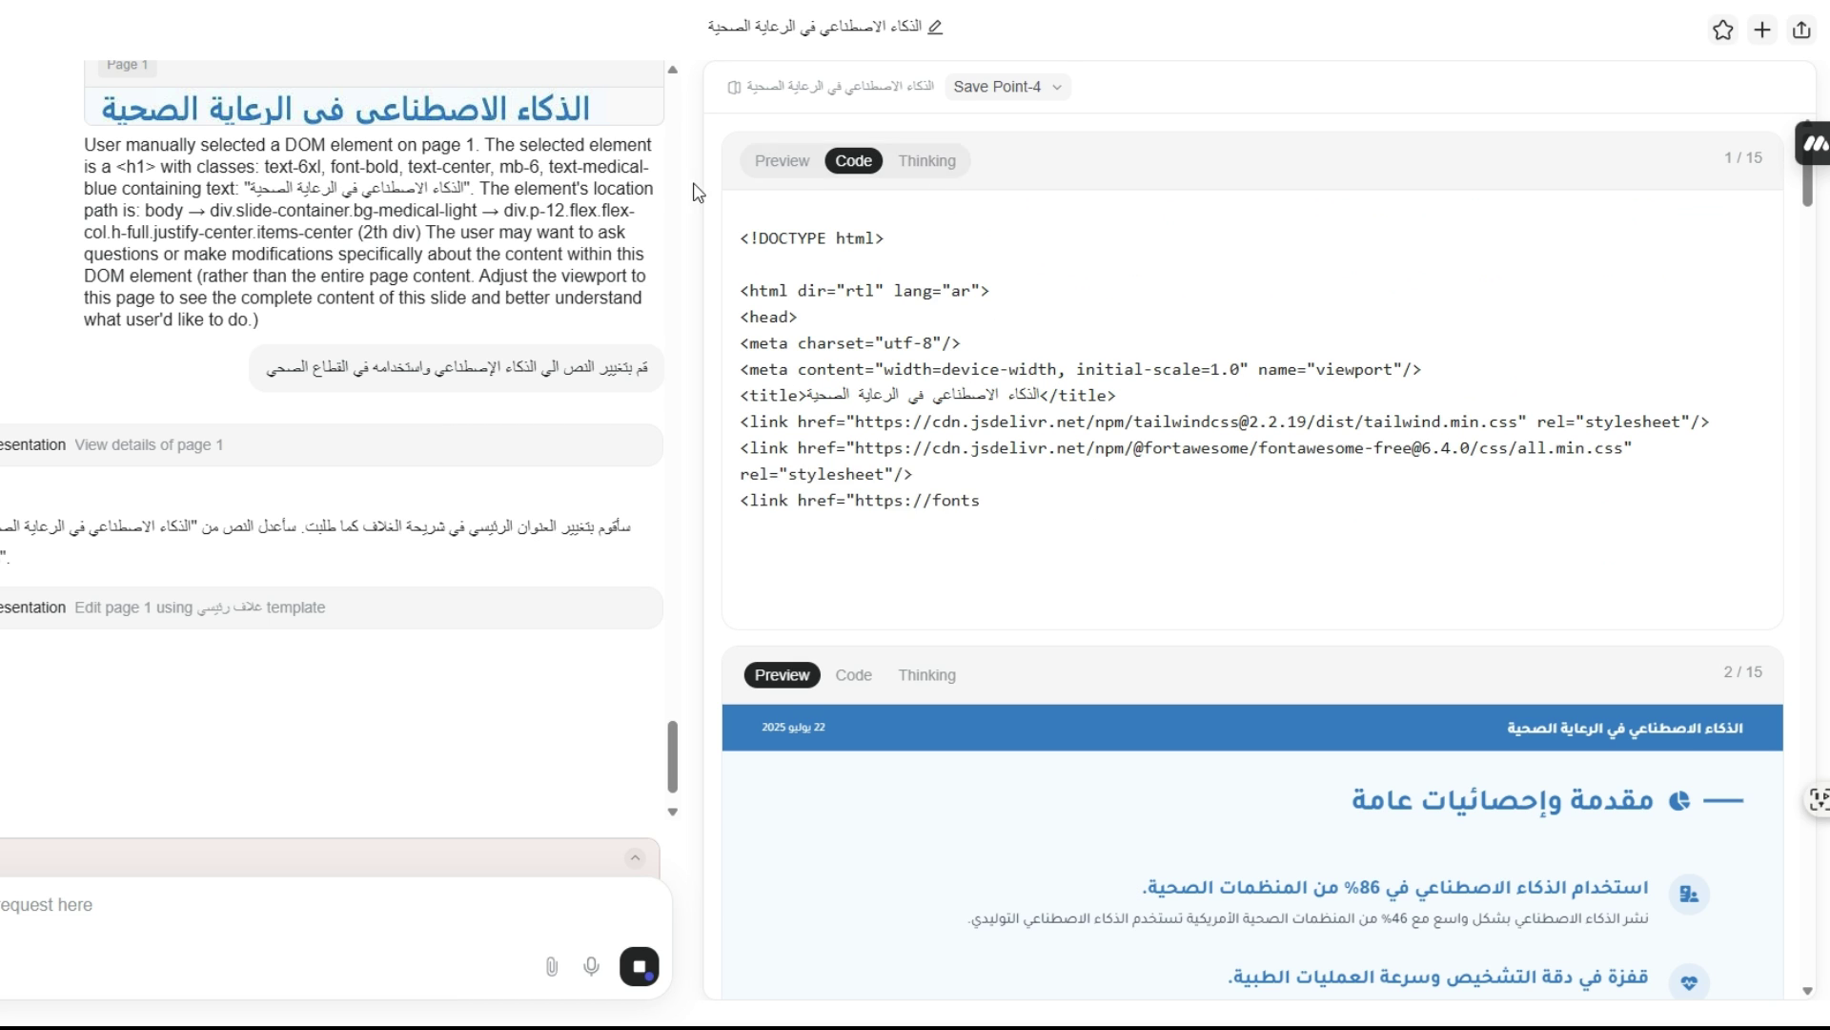
{"action": "left_click", "coordinate": [782, 162]}
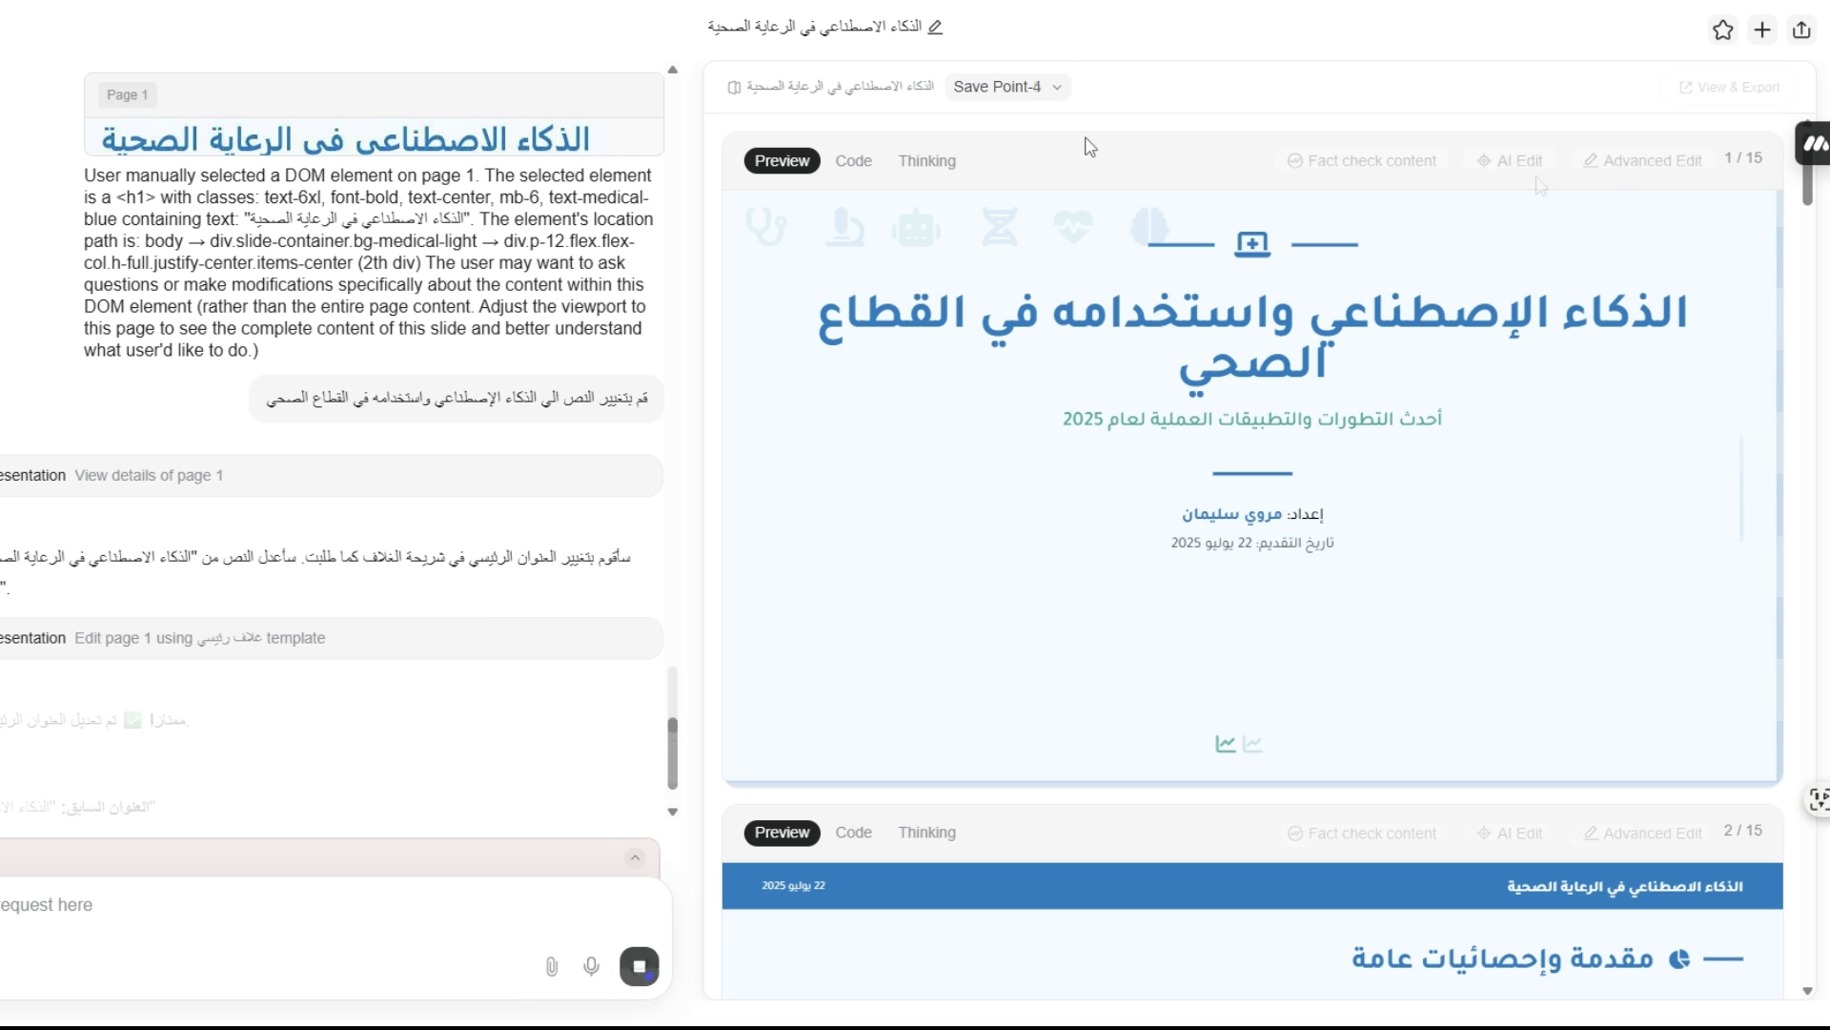
Open the cover slide in Advanced Edit and set the main title's font size to 54
{"action": "left_click", "coordinate": [1618, 169]}
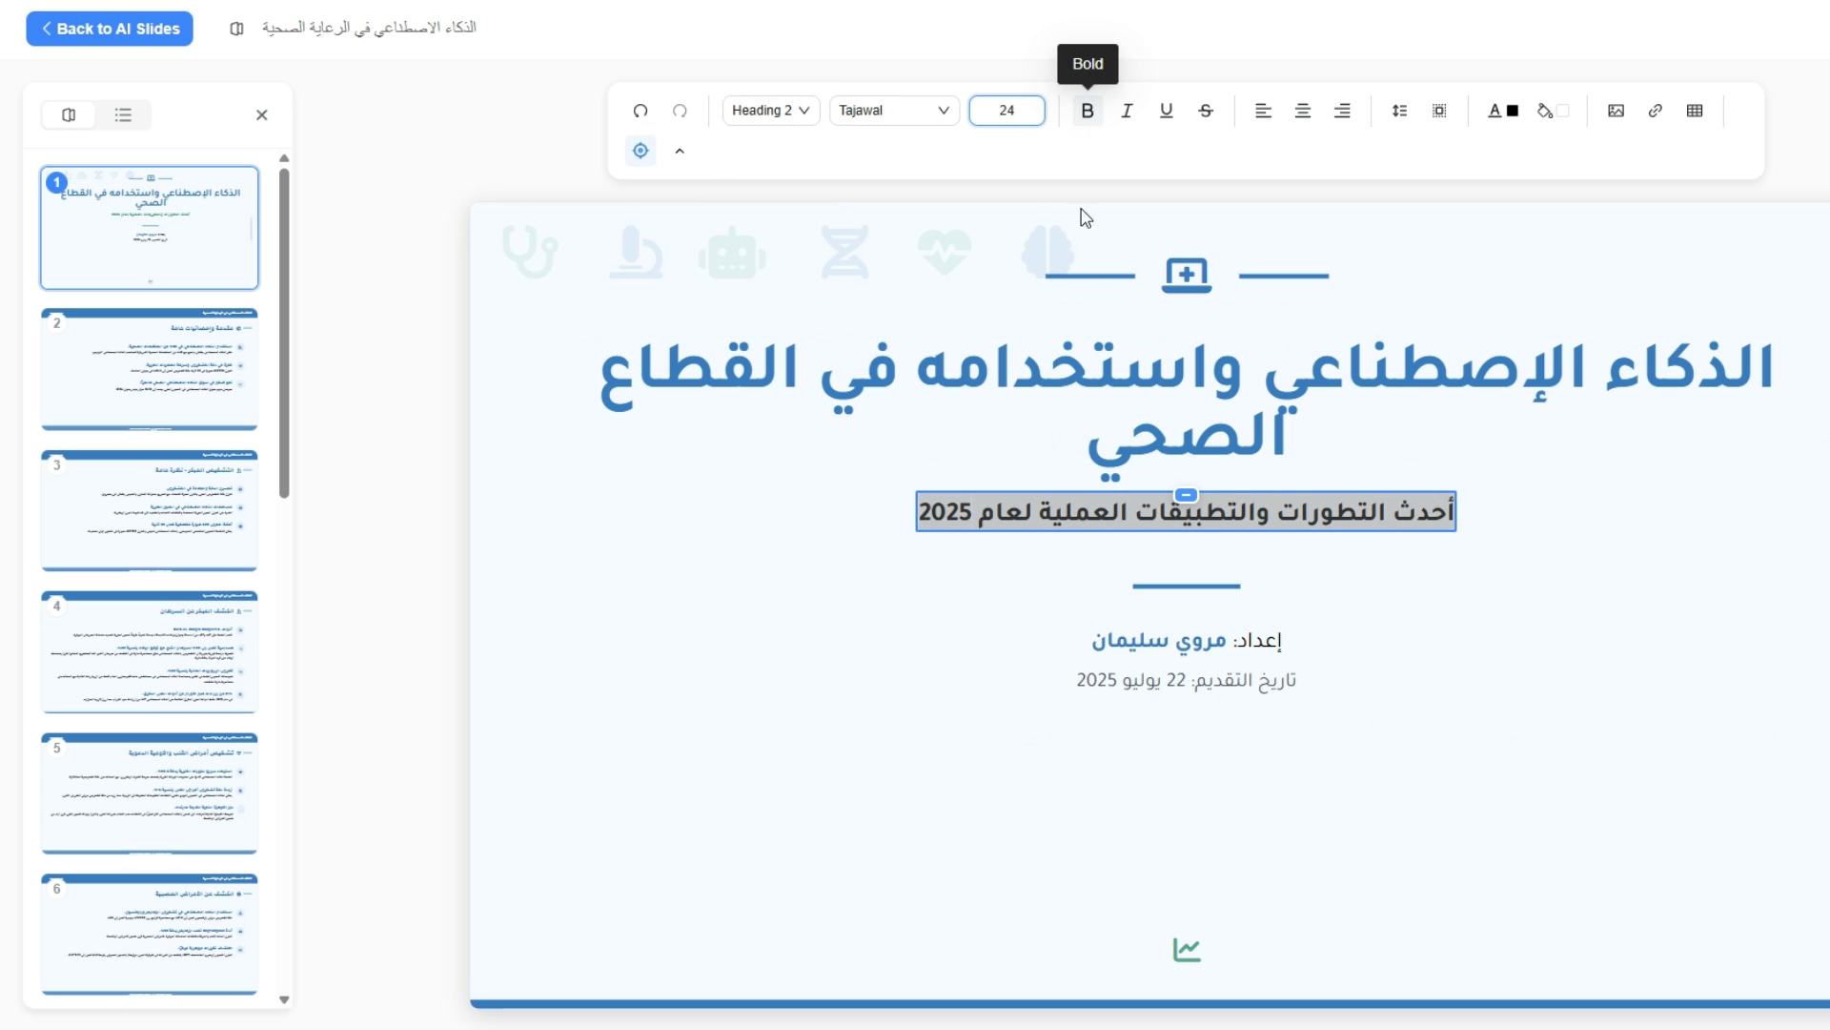
{"action": "triple_click", "coordinate": [1112, 379]}
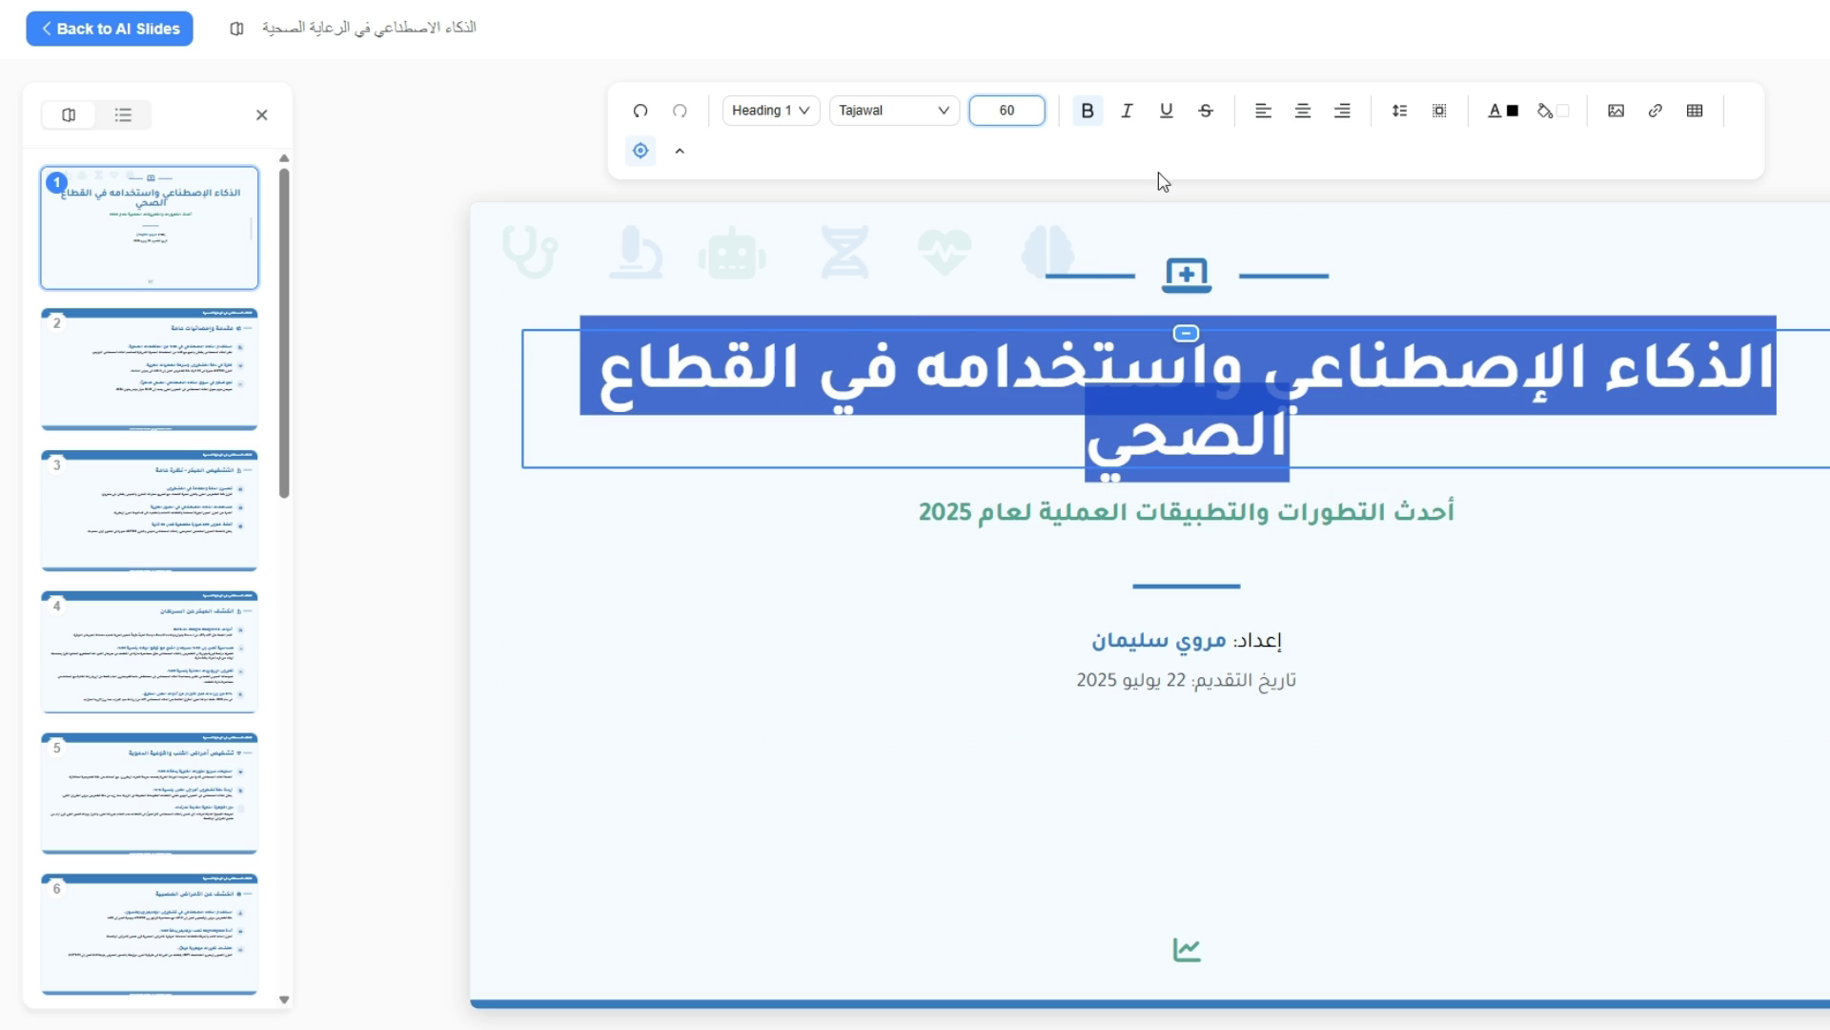
{"action": "mouse_move", "coordinate": [1017, 129]}
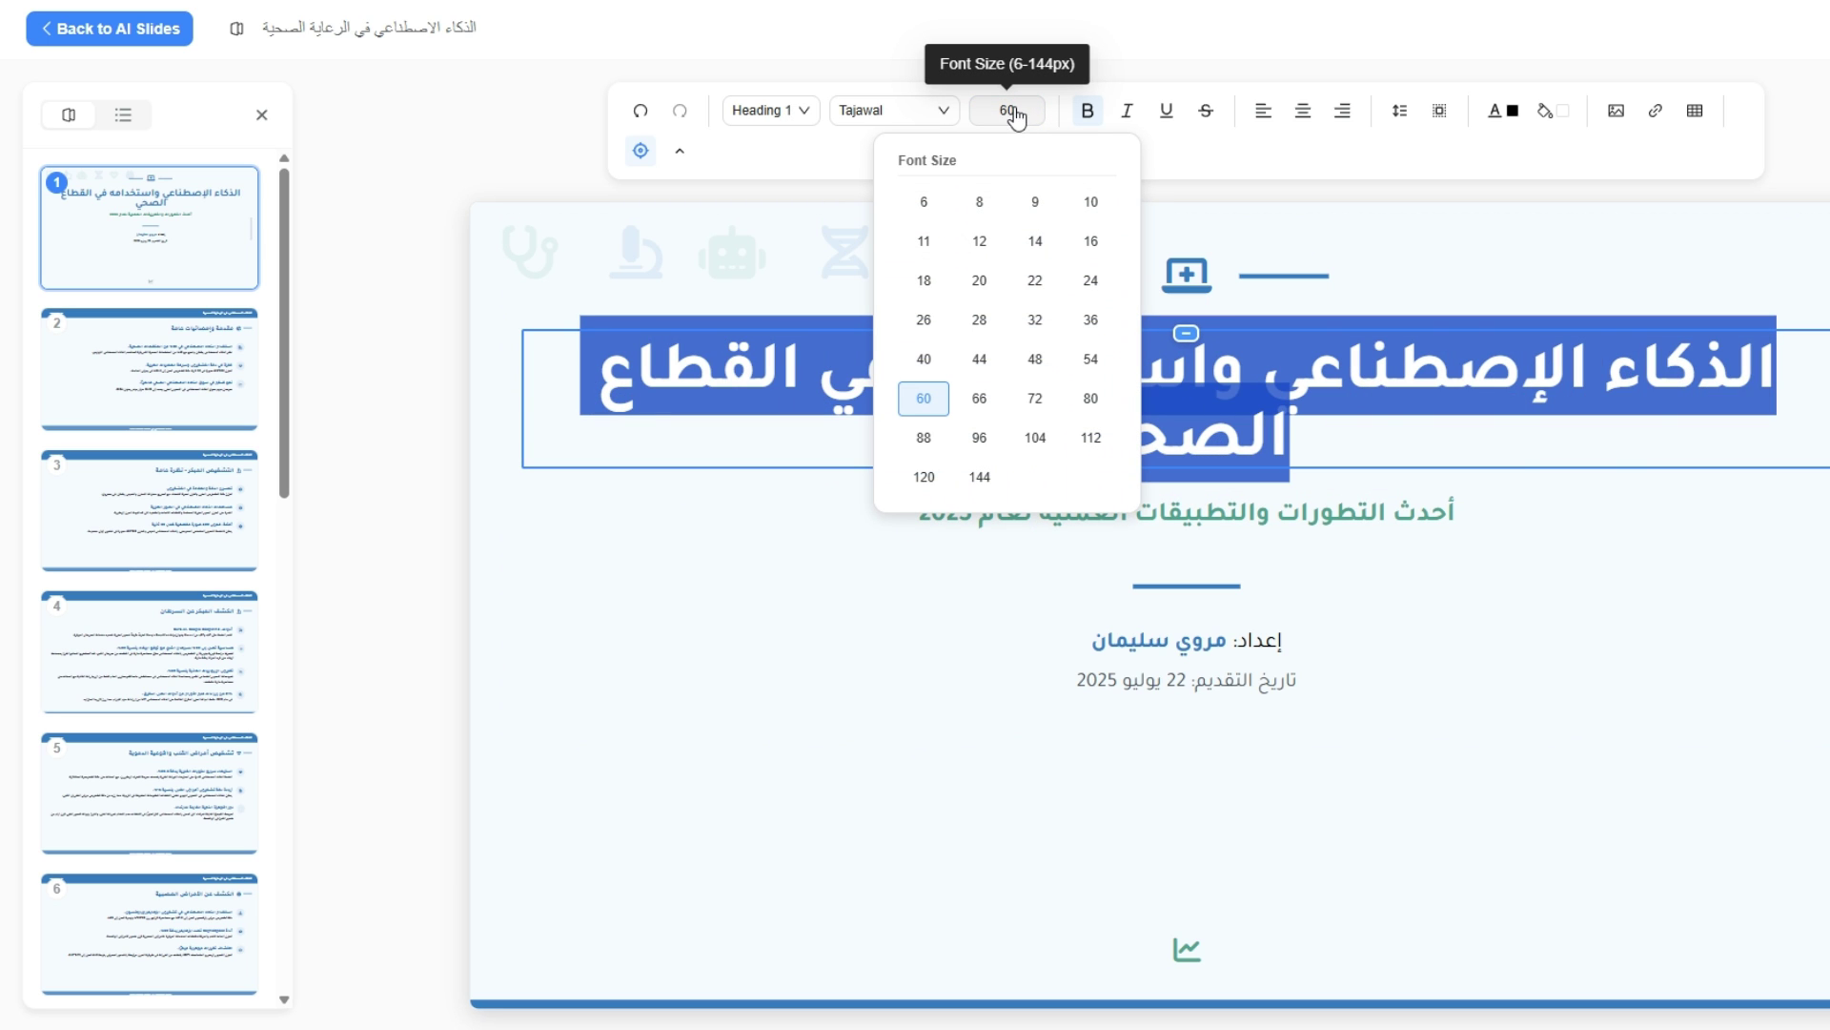
{"action": "left_click", "coordinate": [1084, 360]}
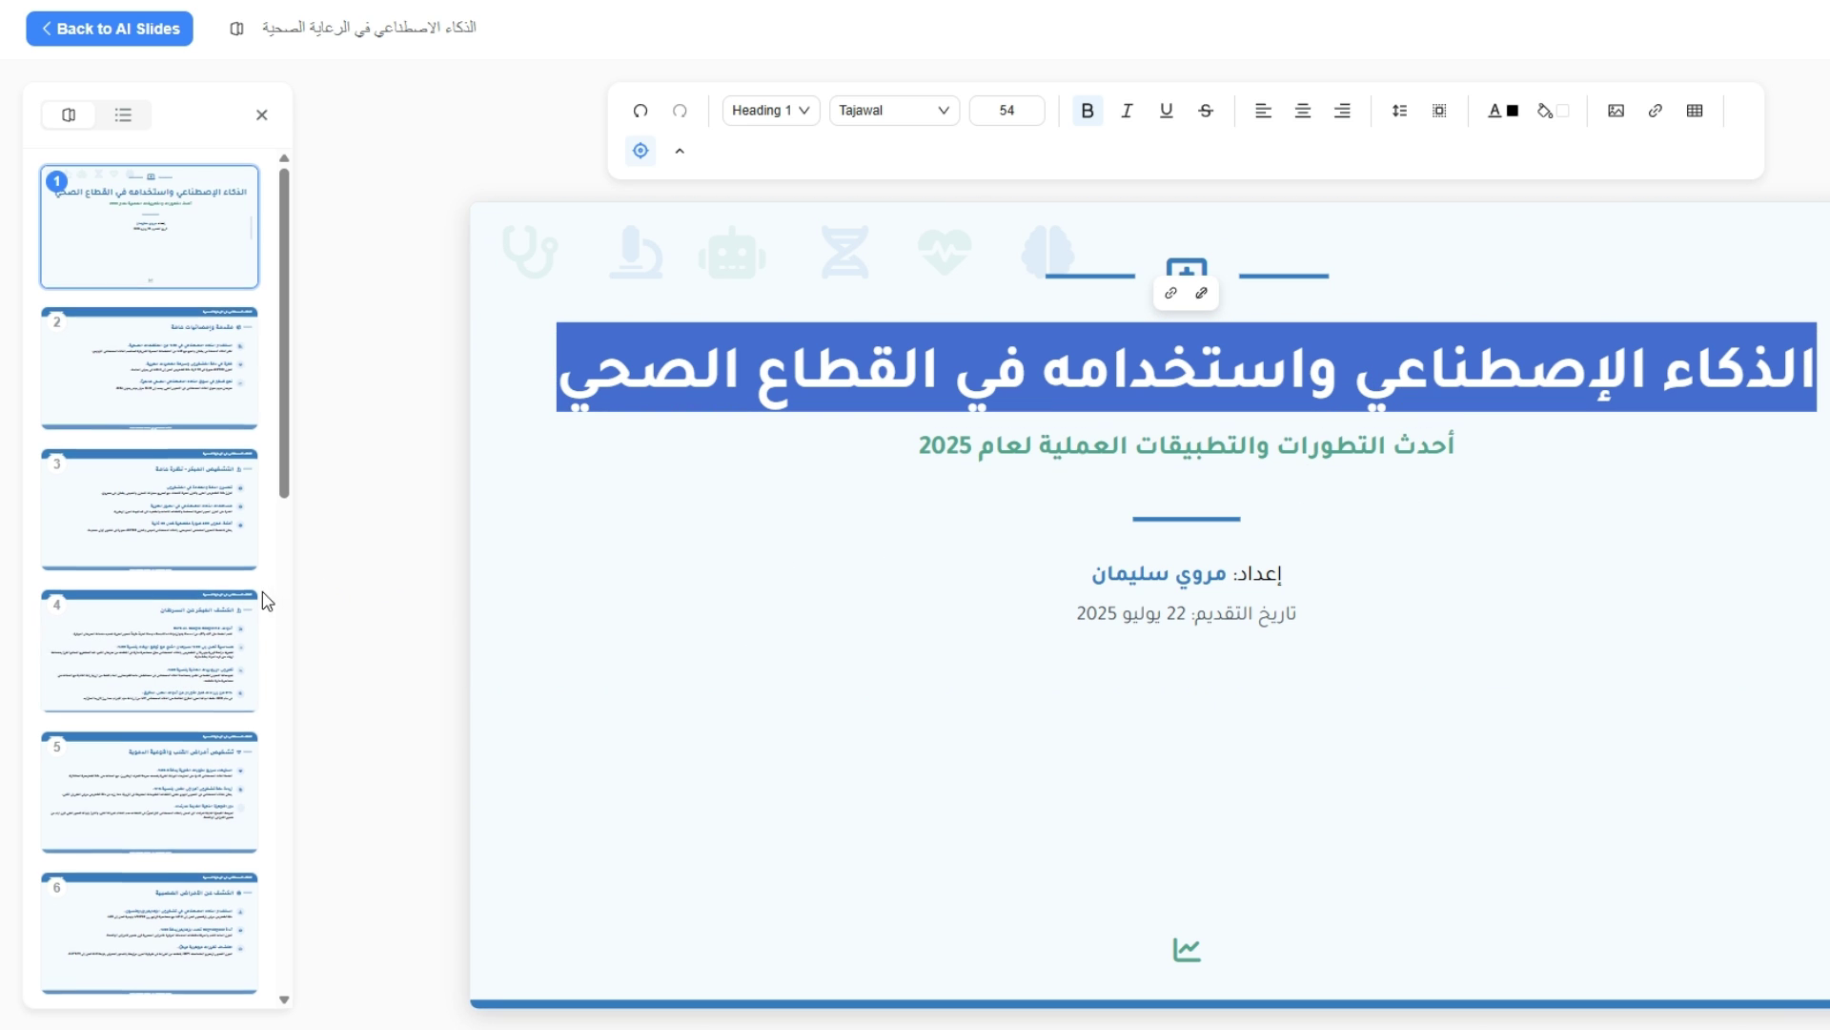
Make the presentation date line on the cover slide bold and apply centre alignment
{"action": "scroll", "coordinate": [233, 633], "scroll_direction": "down", "scroll_amount": 10}
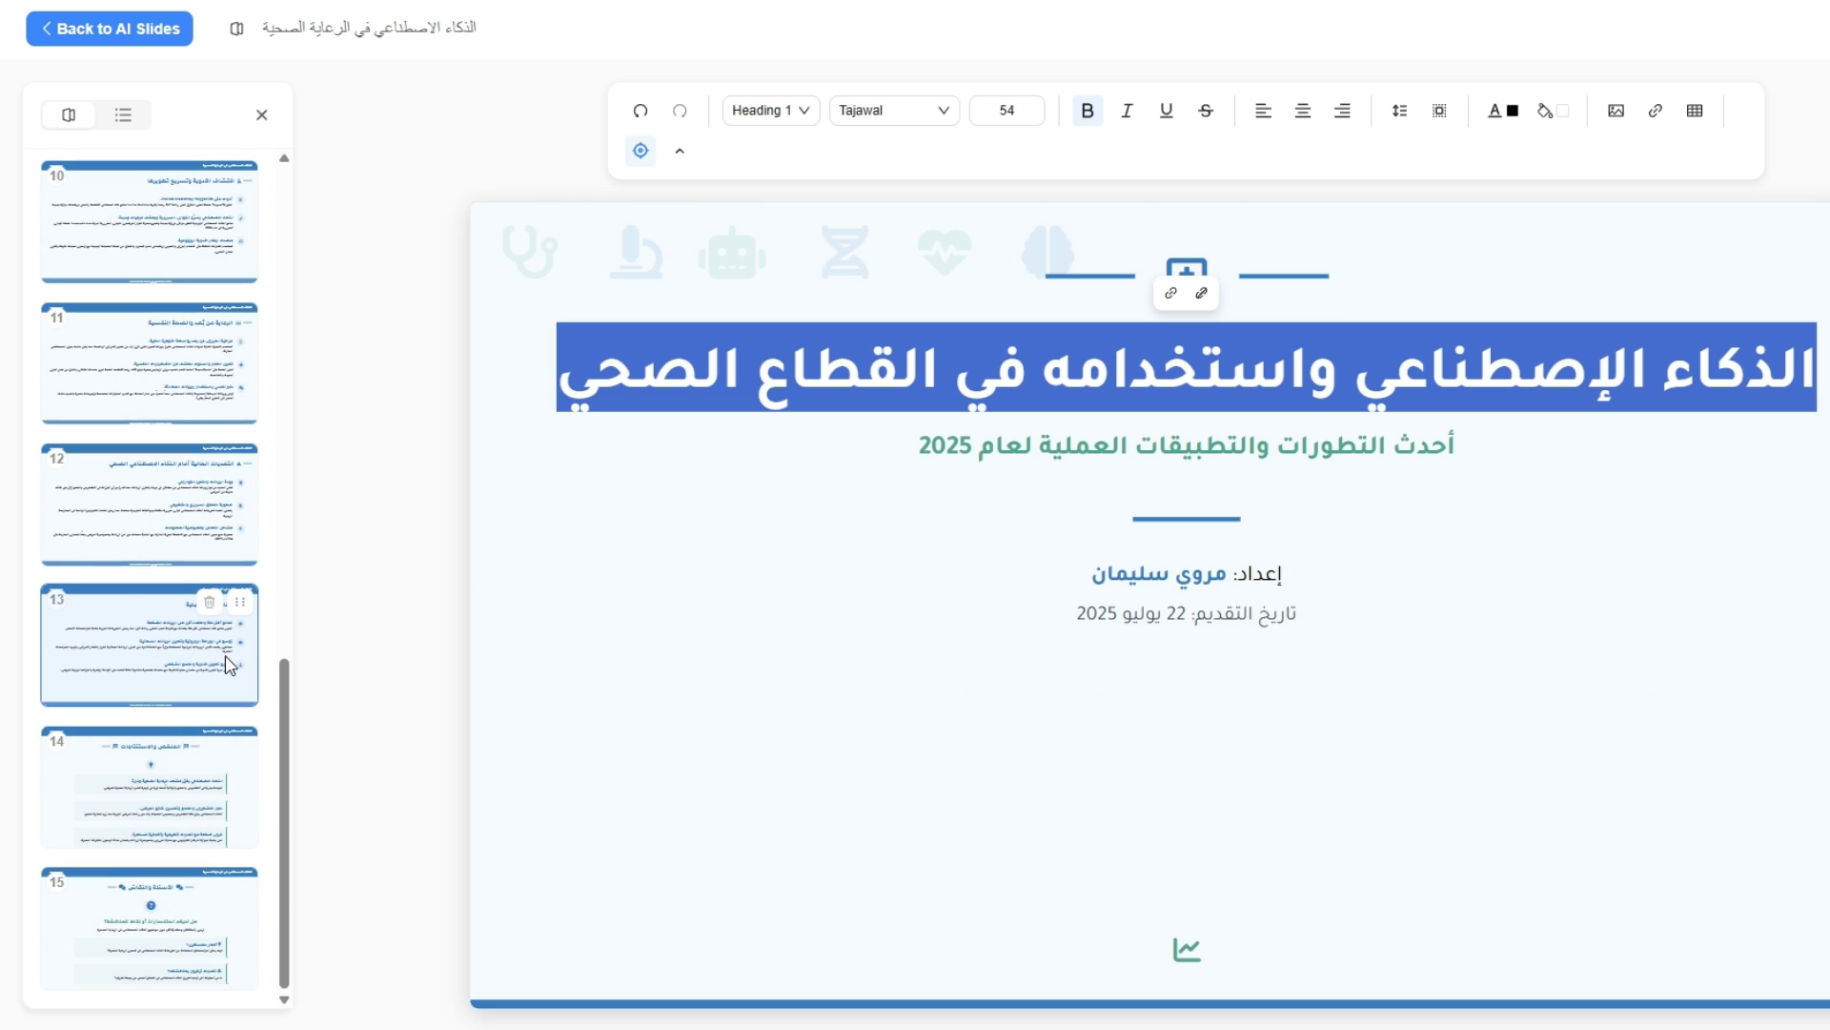
{"action": "left_click", "coordinate": [1185, 610]}
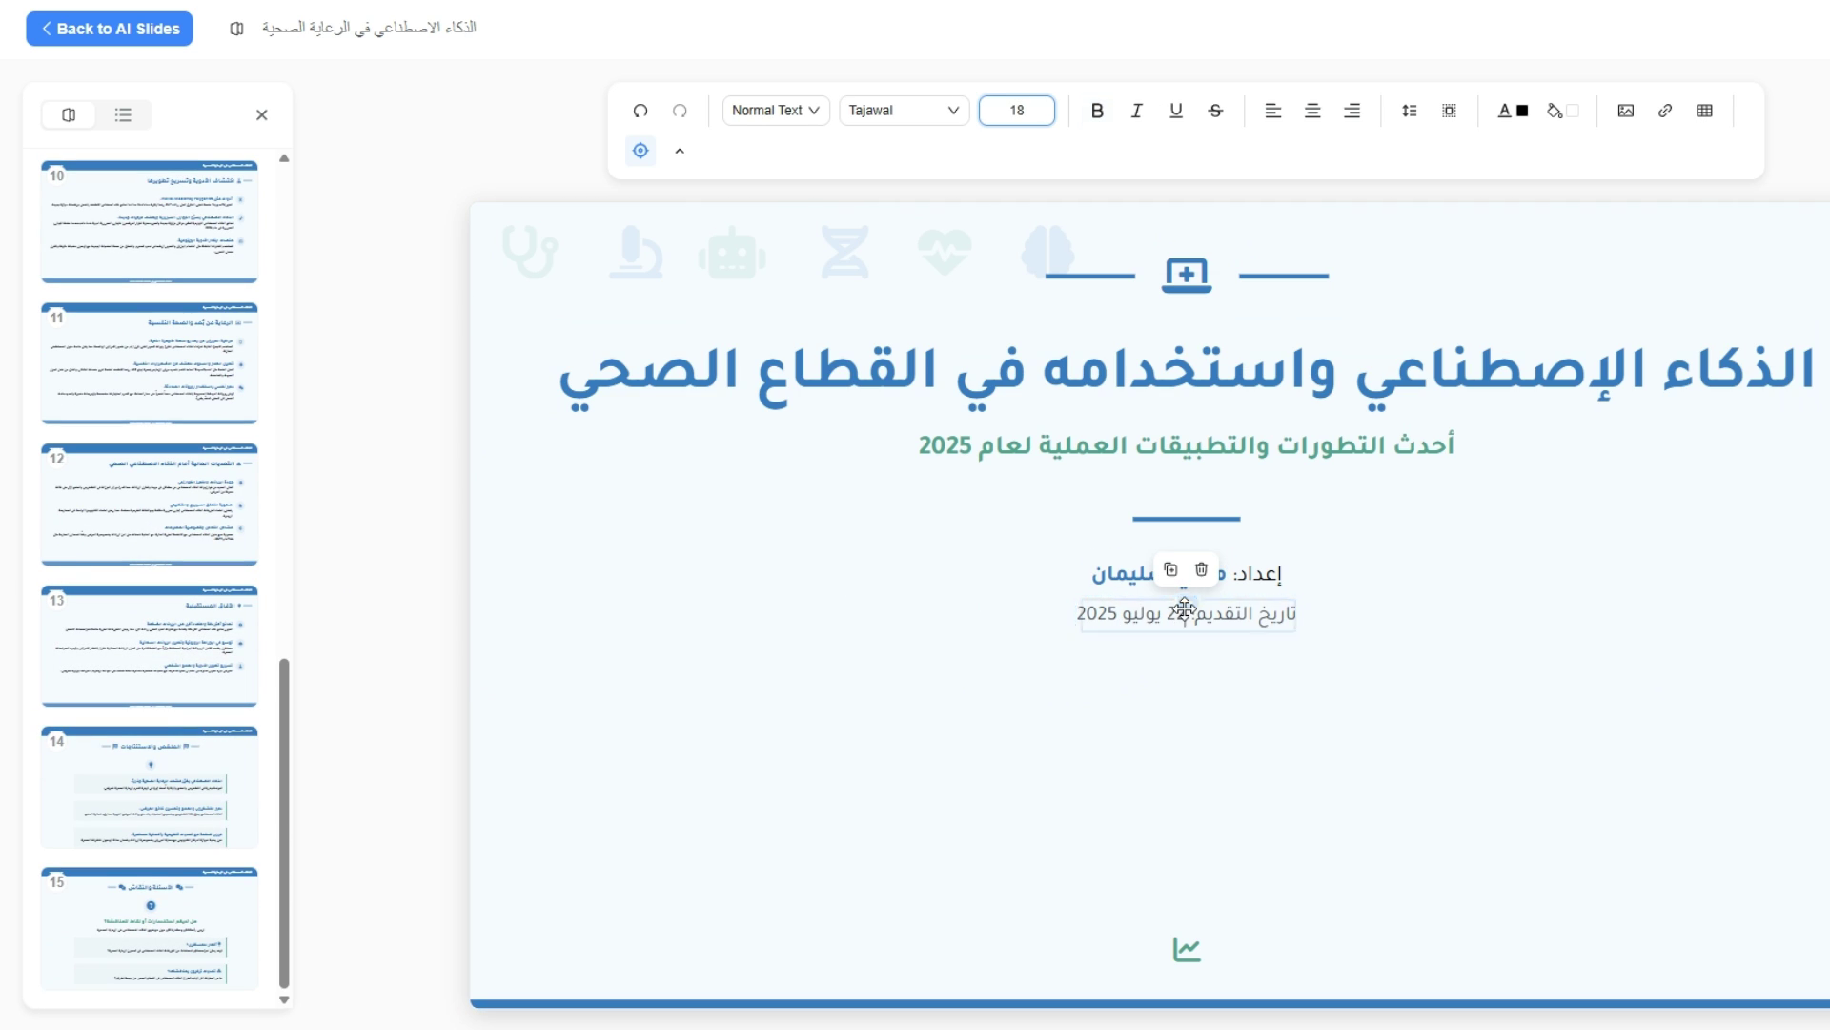
{"action": "double_click", "coordinate": [1182, 612]}
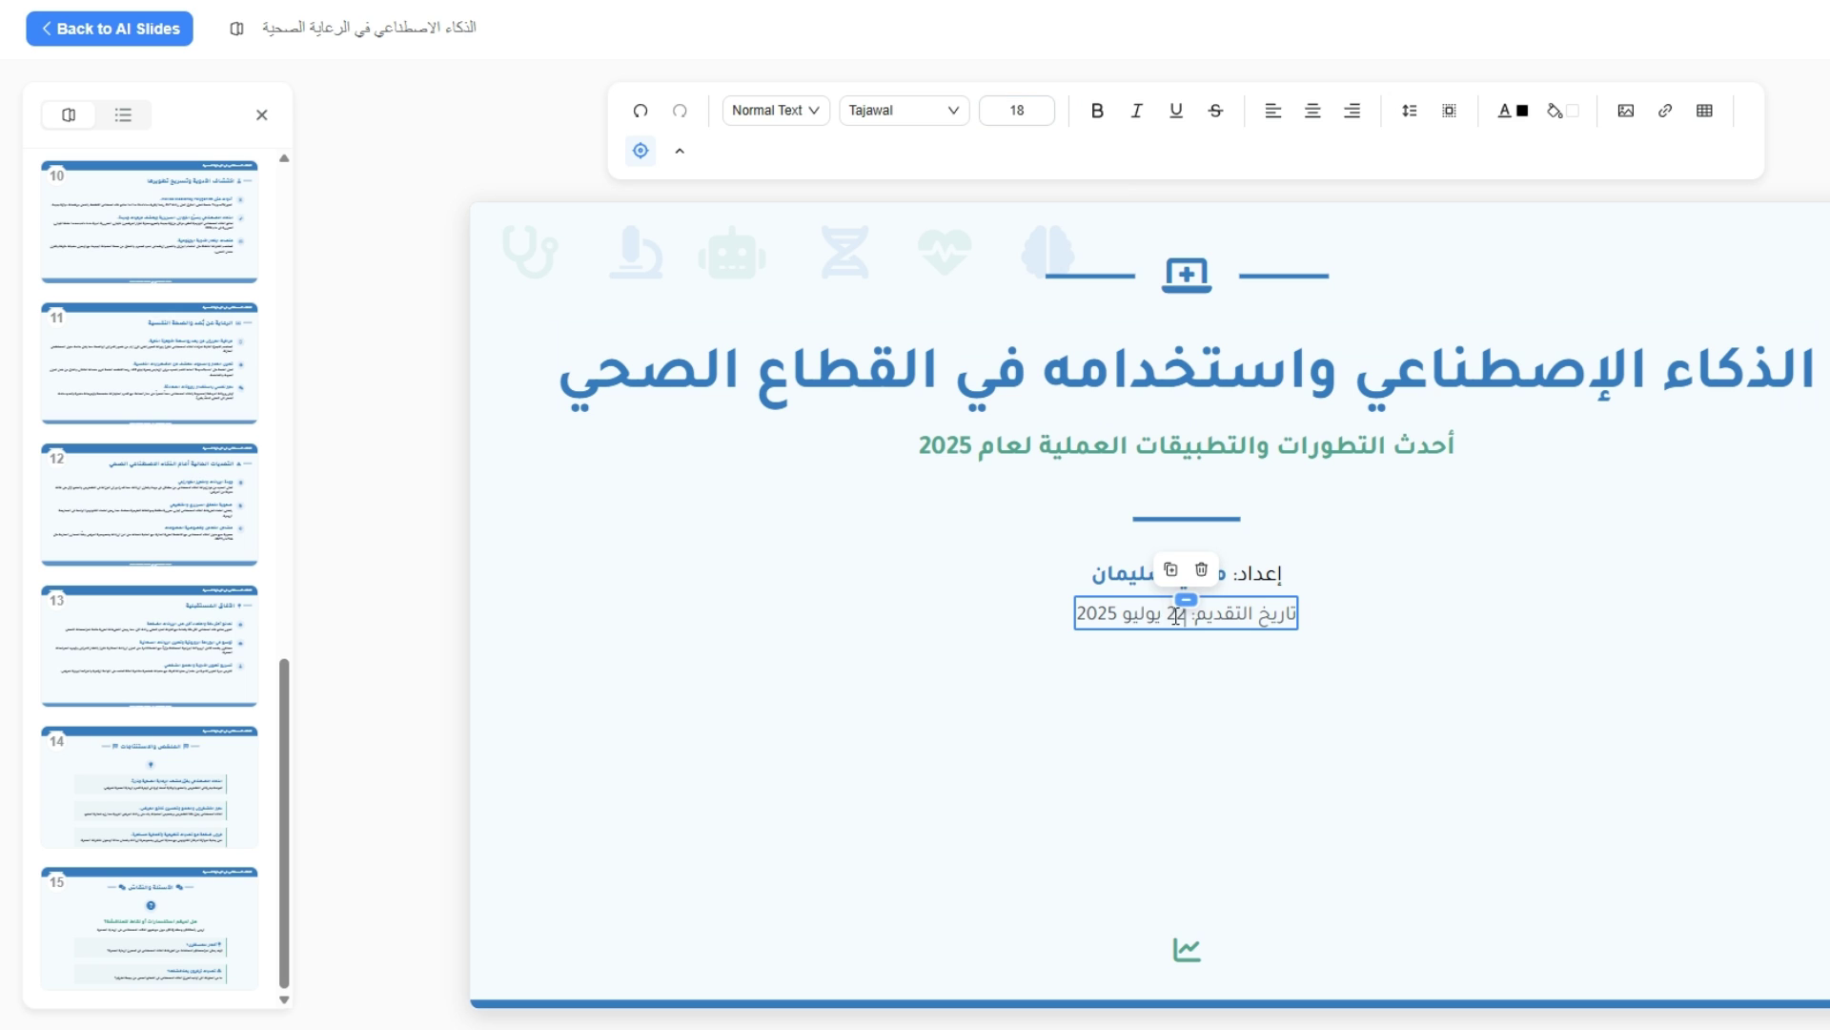
{"action": "left_click", "coordinate": [1097, 113]}
{"action": "left_click", "coordinate": [1042, 715]}
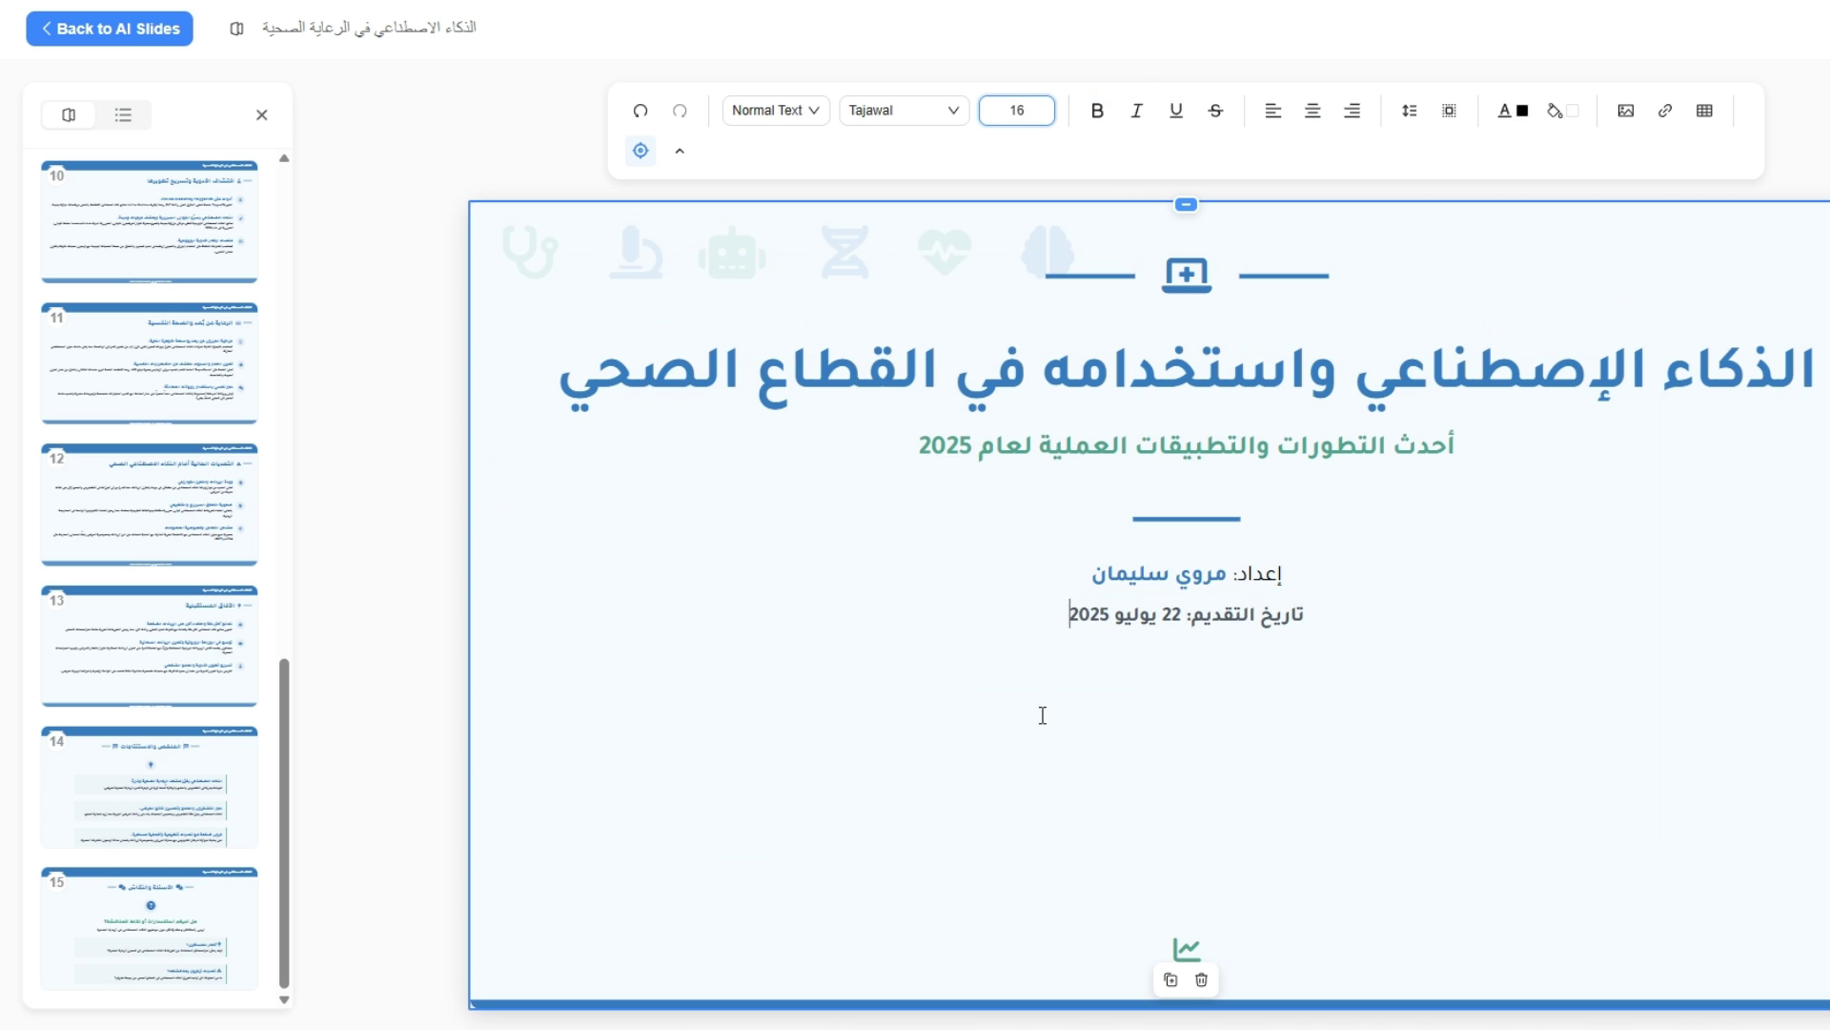
{"action": "left_click", "coordinate": [1313, 111]}
Return from the advanced editor, open the deck's full view and bring up its export format options
{"action": "left_click", "coordinate": [136, 39]}
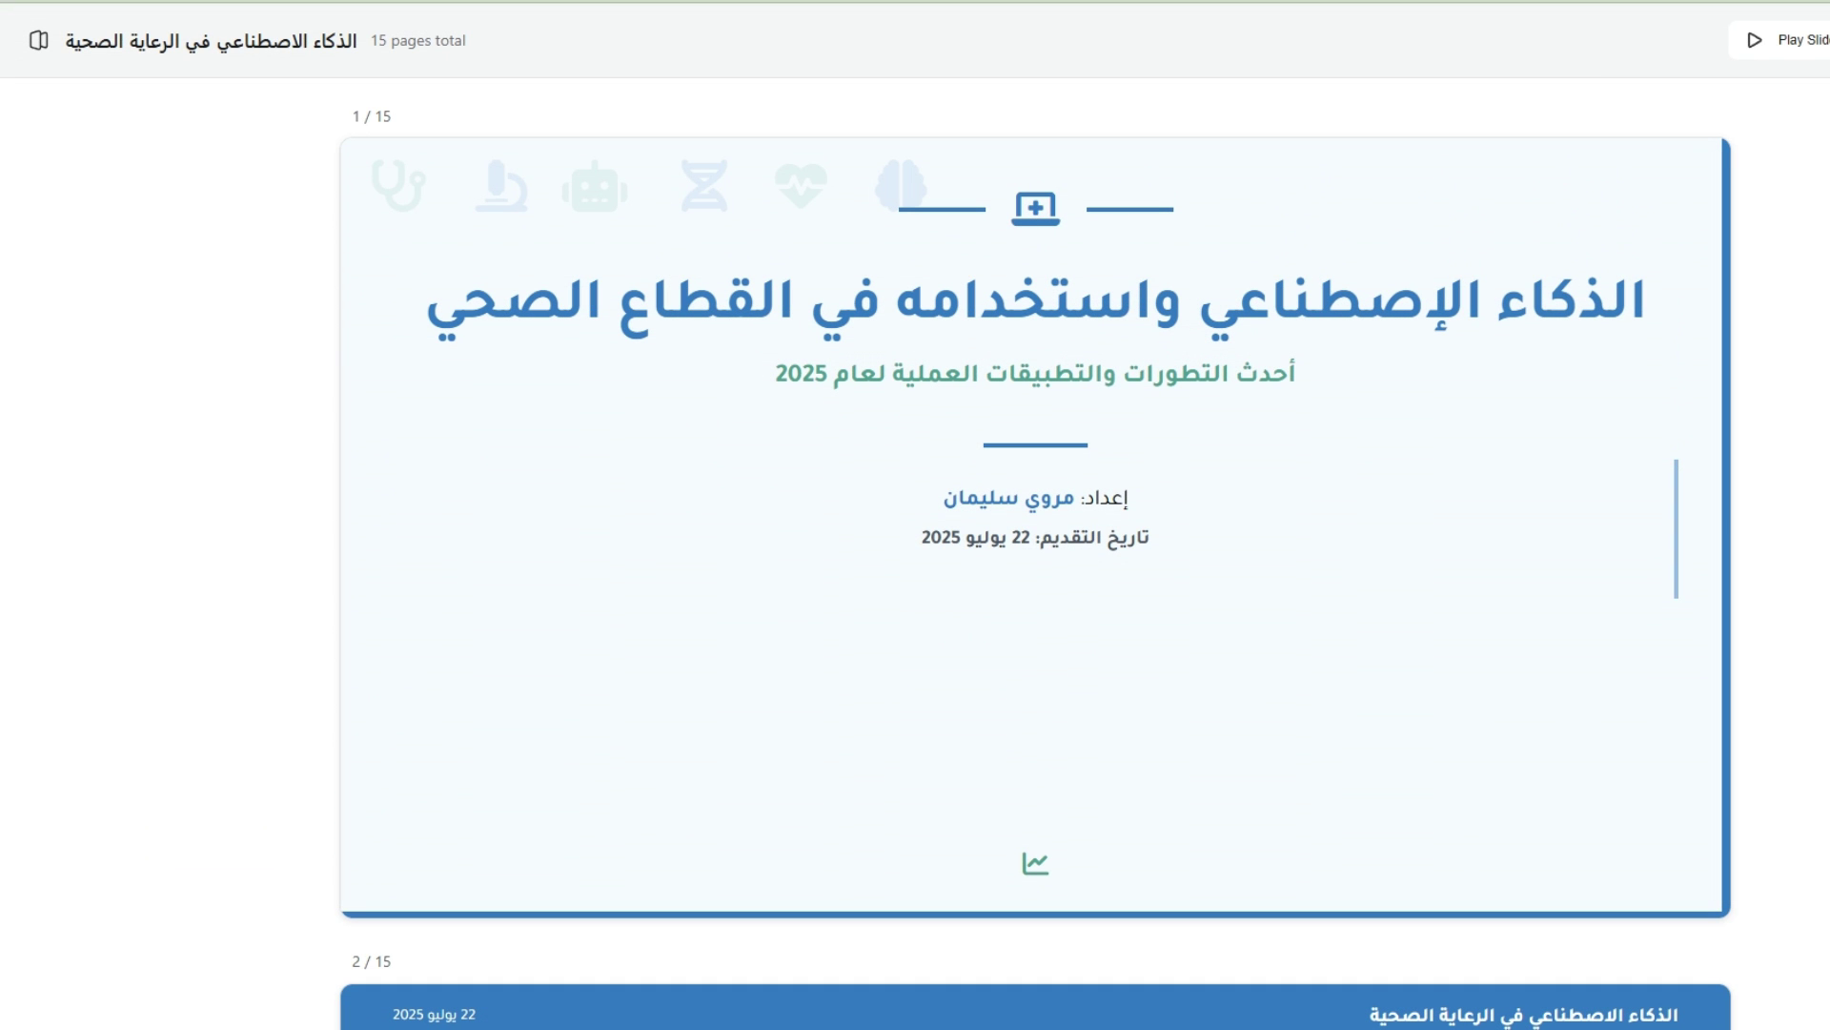
{"action": "triple_click", "coordinate": [372, 116]}
{"action": "left_click", "coordinate": [1647, 46]}
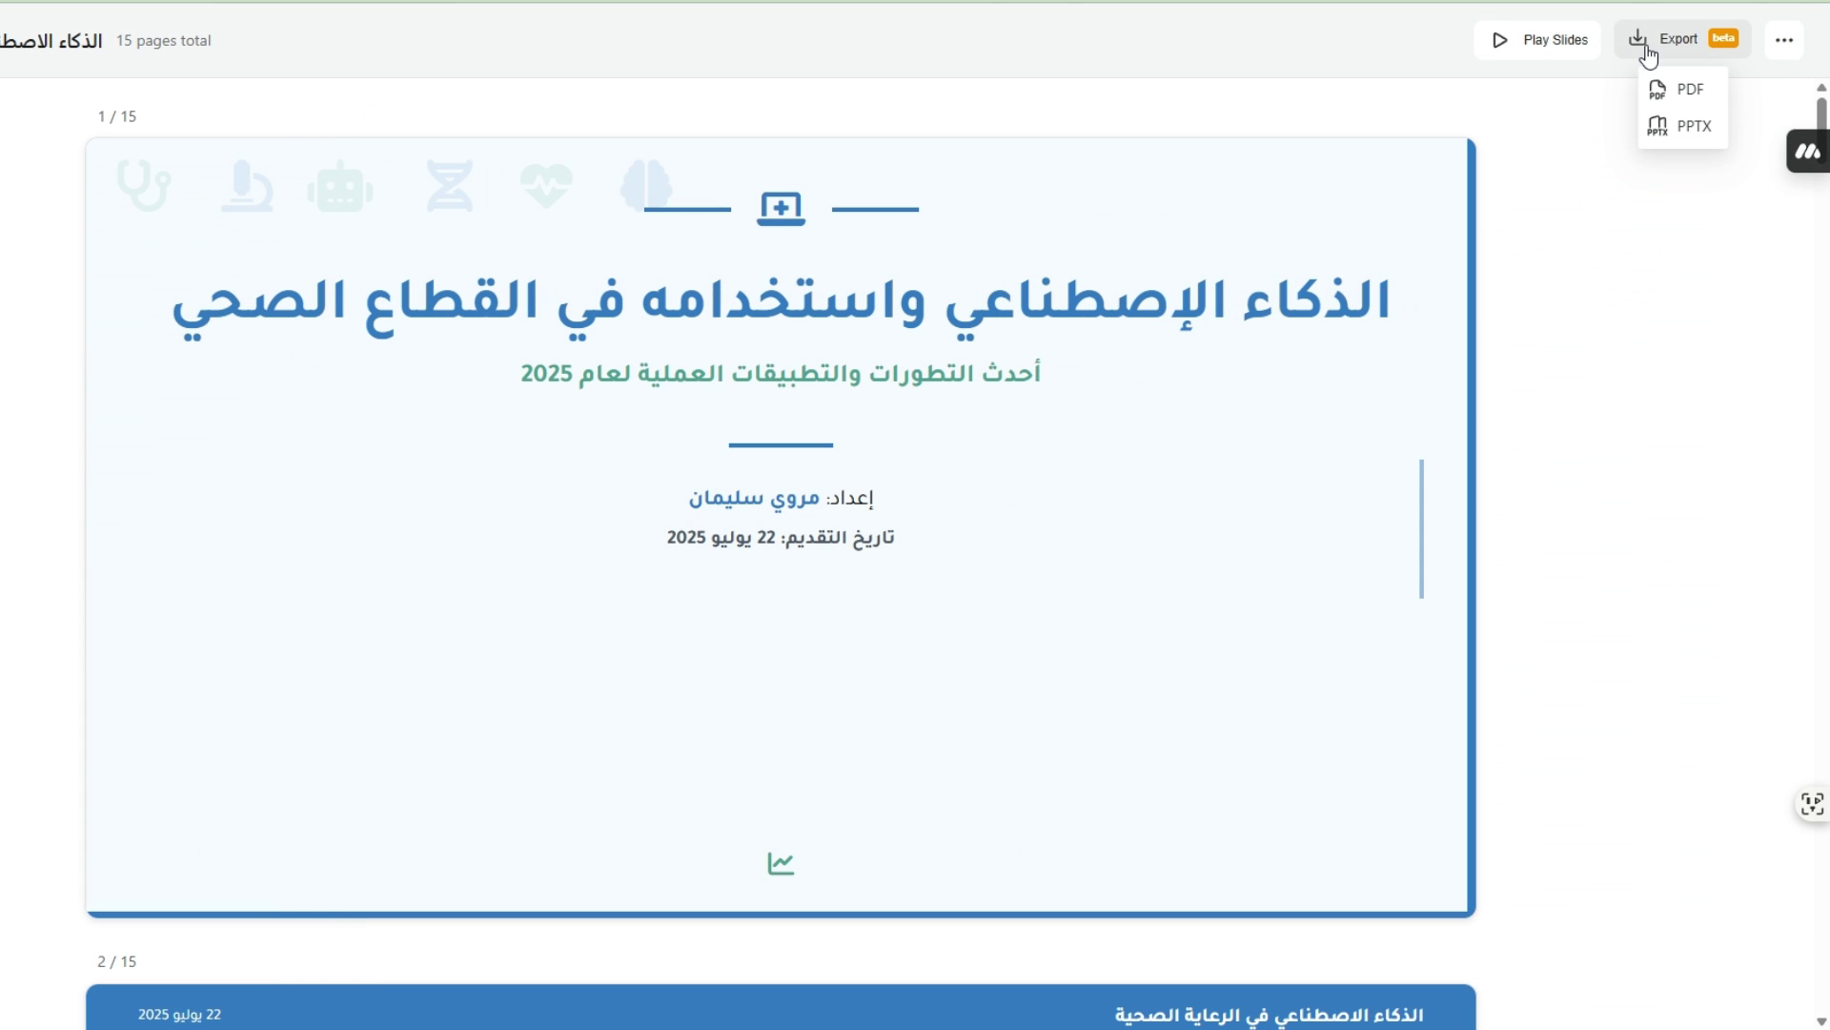